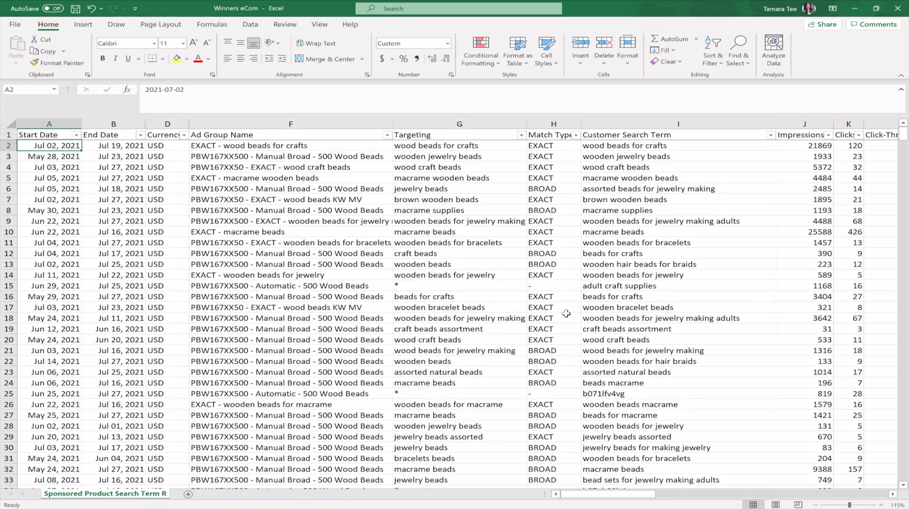
Look across the search term report's columns and view the Start Date filter options without changing them
mouse_move(586, 491)
left_mouse_down()
mouse_move(686, 494)
mouse_move(568, 495)
left_mouse_up()
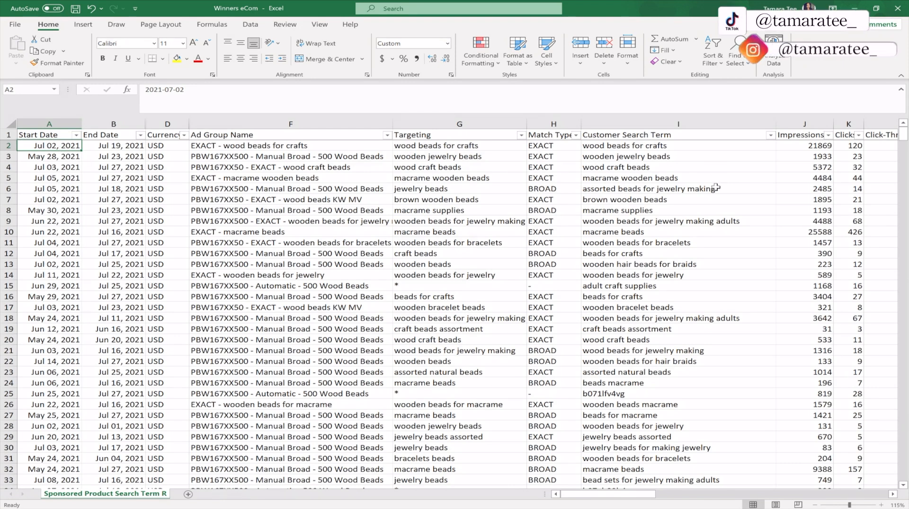
left_click_drag(625, 495, 750, 478)
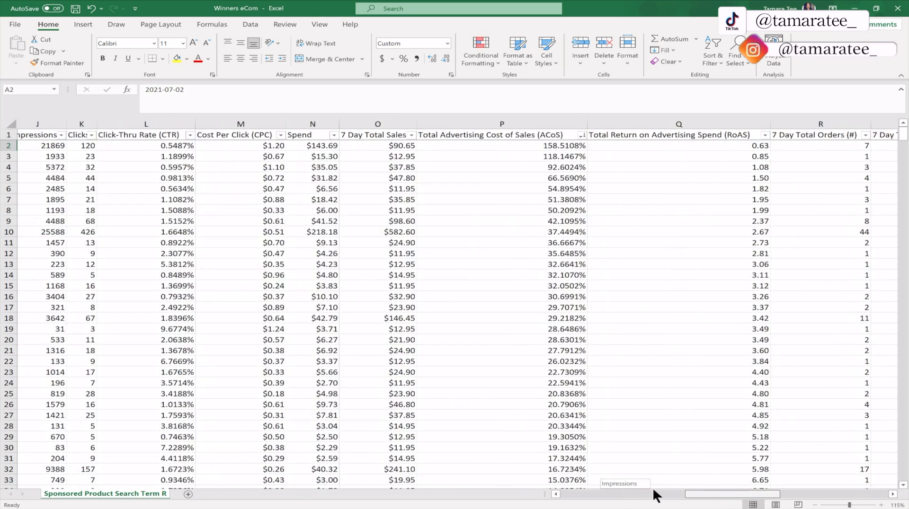
left_click_drag(657, 490, 585, 487)
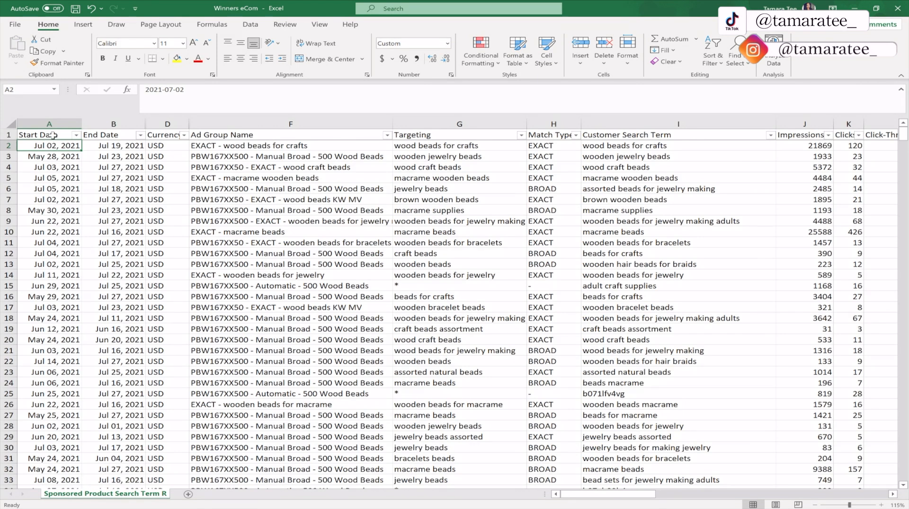
left_click(76, 136)
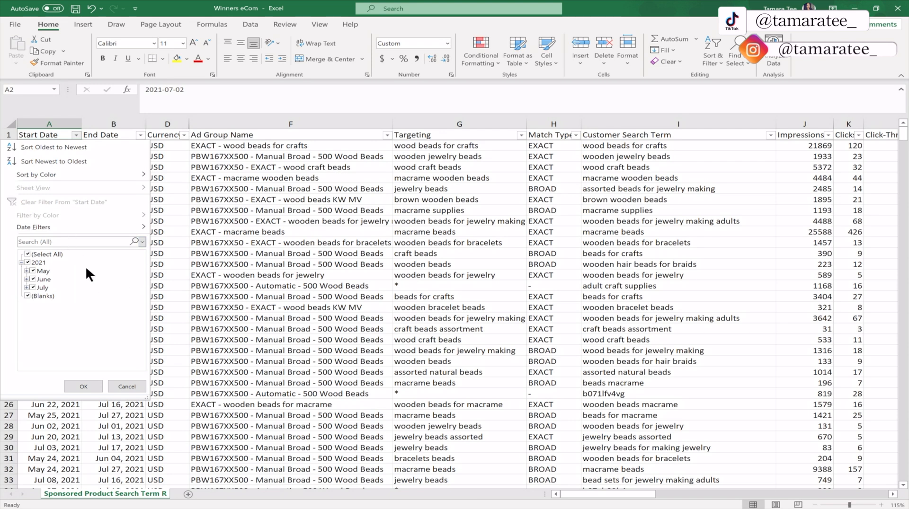
left_click(124, 386)
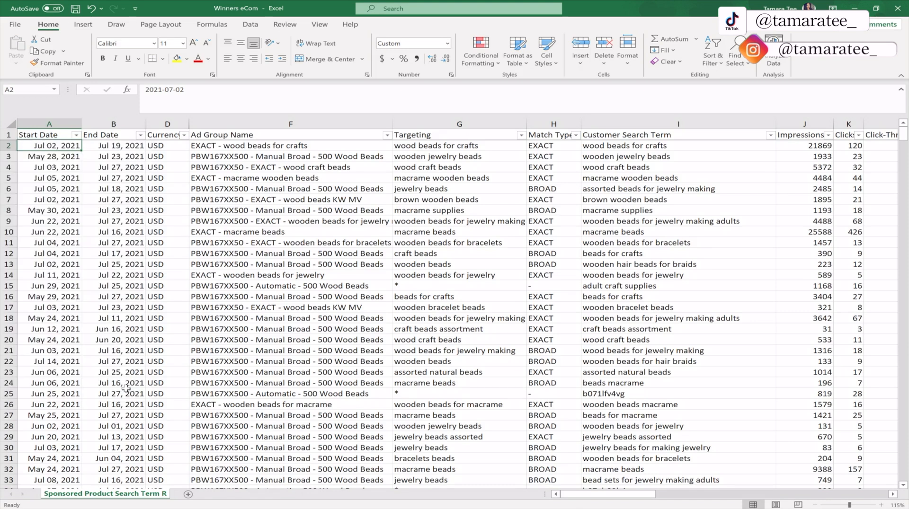
Select all Customer Search Term entries including the header and look over the neighbouring metric columns
left_click(673, 155)
left_click(665, 145)
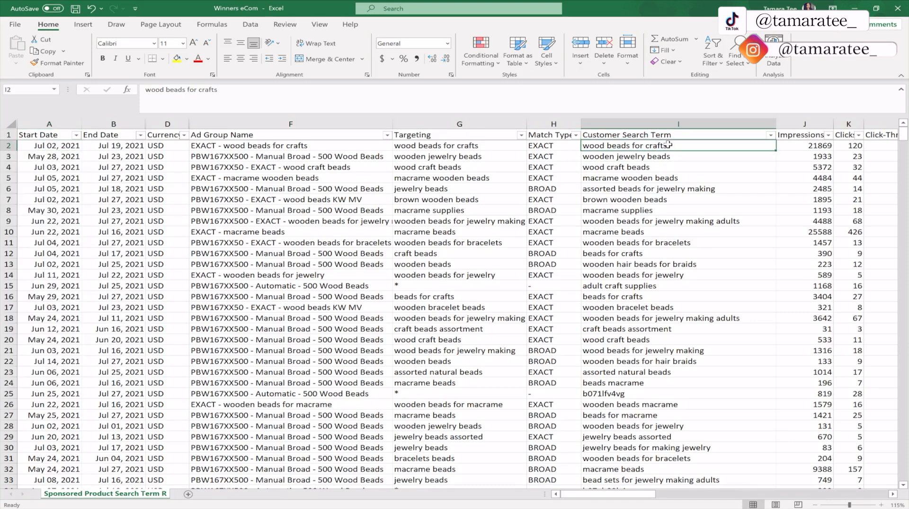
left_click(690, 136)
key("ctrl+shift+Down")
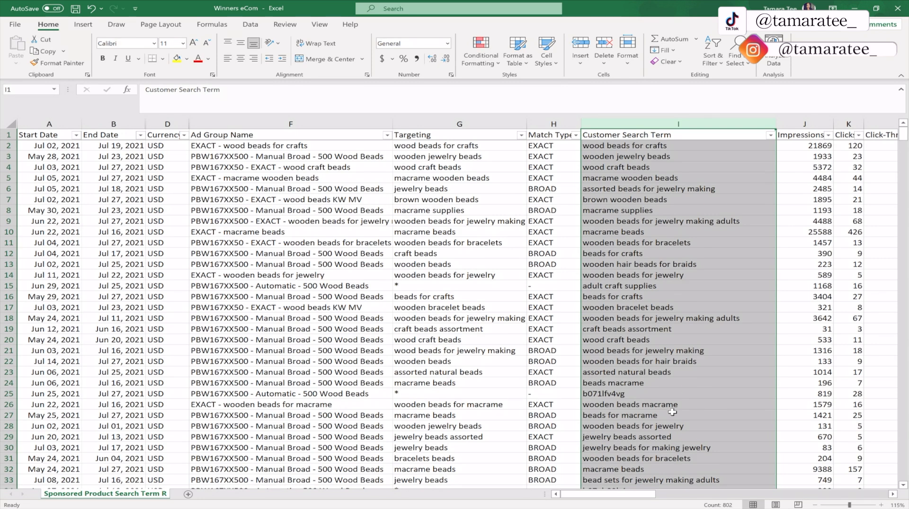
left_click_drag(653, 496, 696, 493)
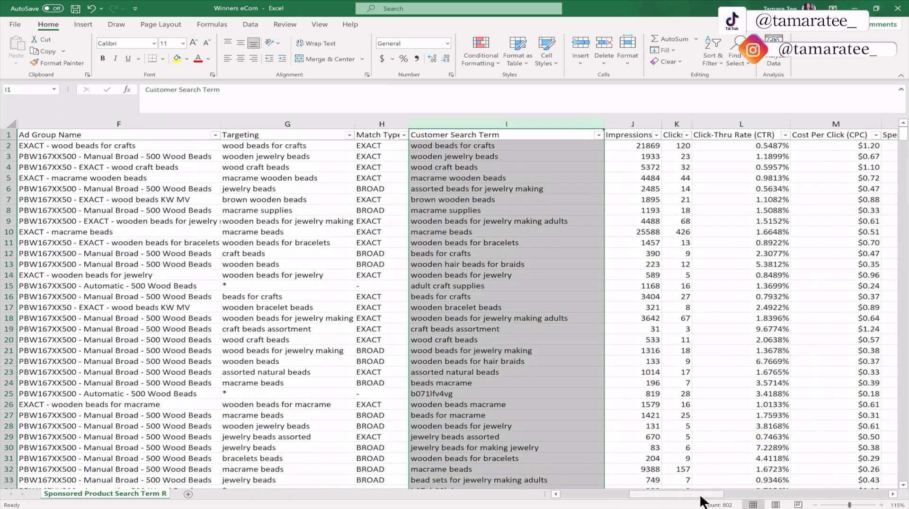
left_click_drag(751, 495, 670, 496)
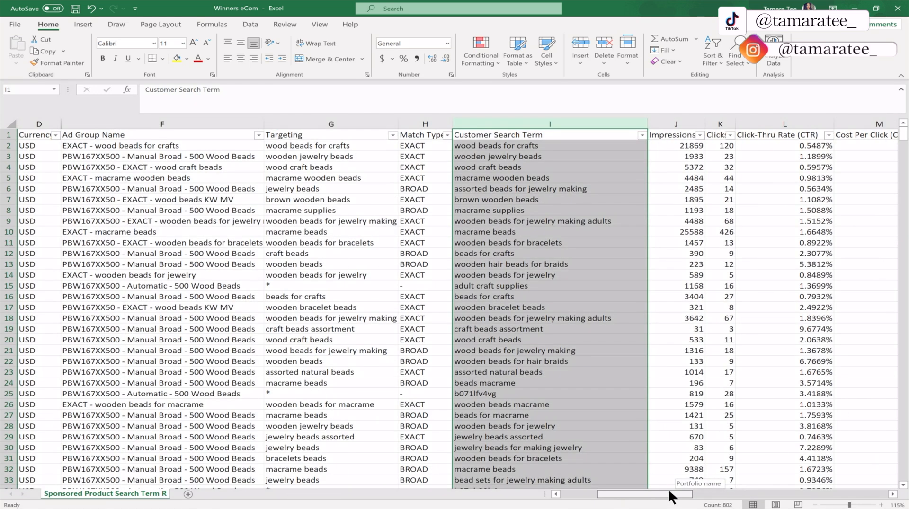
left_click_drag(669, 492, 629, 491)
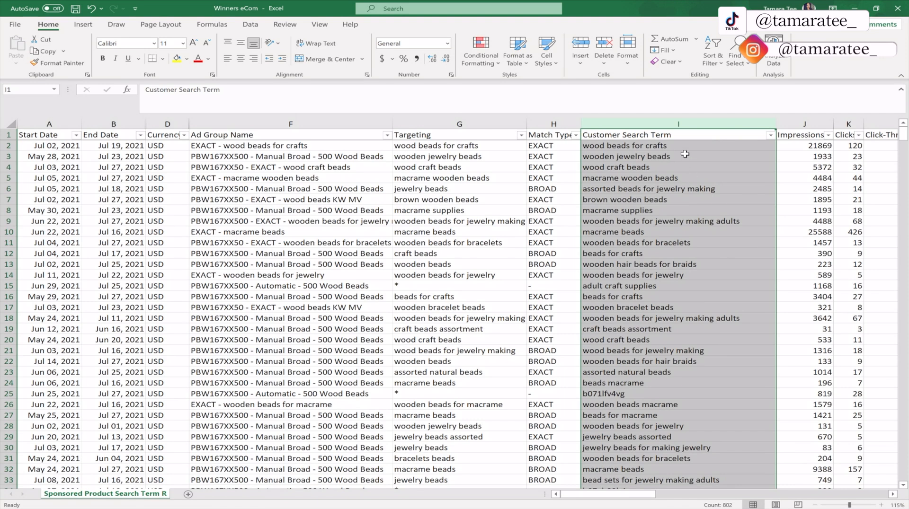
Examine individual customer search terms, such as "macrame wooden beads" and "wooden beads for jewelry"
left_click(689, 157)
left_click(667, 179)
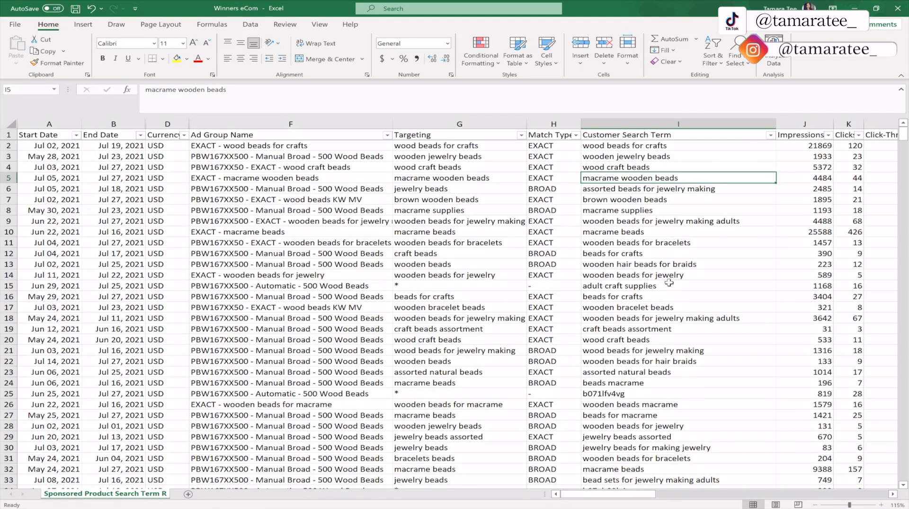
left_click(684, 199)
left_click(673, 179)
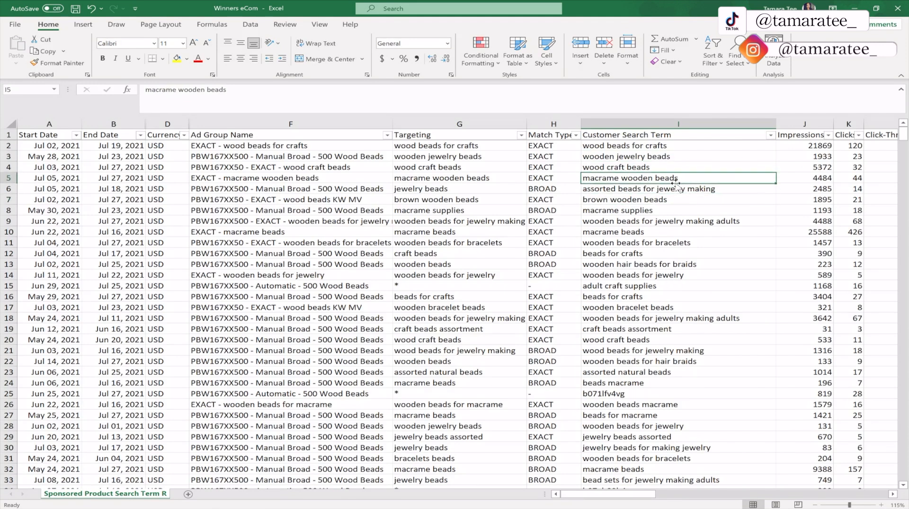
left_click(687, 274)
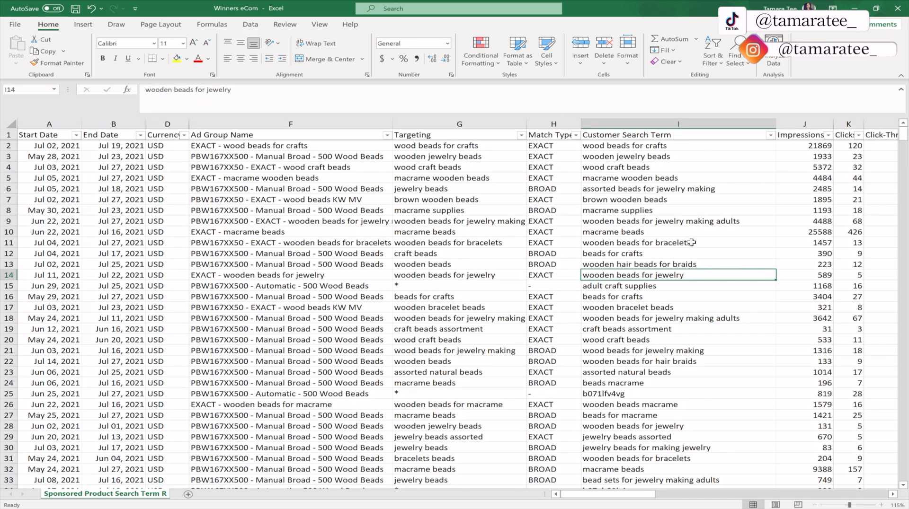
Filter the Start Date column to show only May 2021 records
left_click(68, 153)
left_click(65, 147)
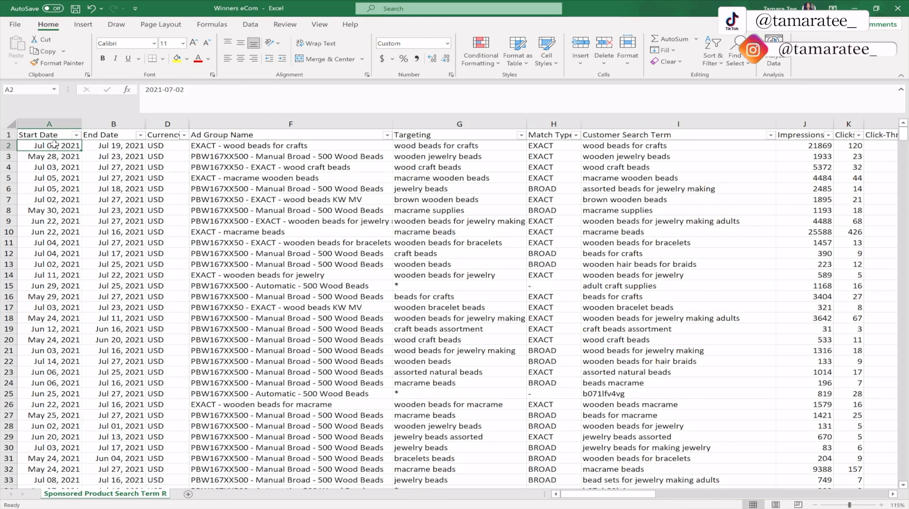
left_click(76, 135)
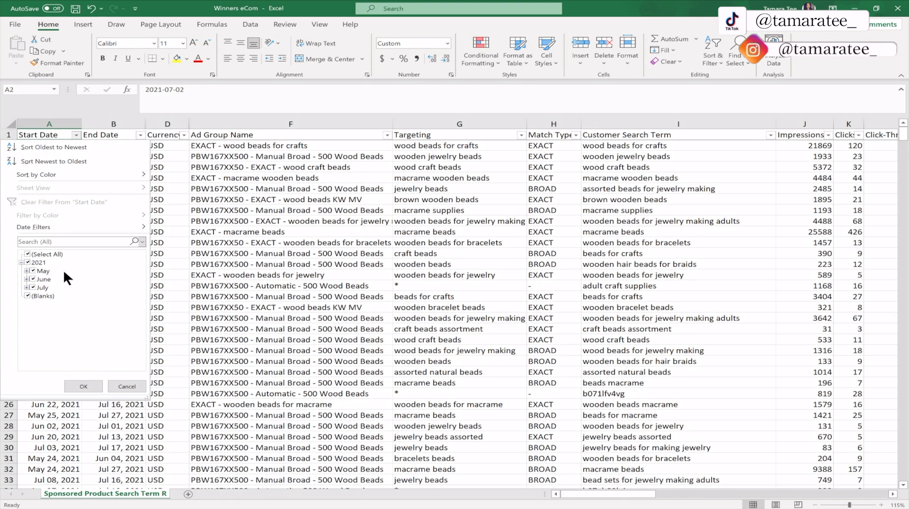
left_click(35, 287)
left_click(86, 387)
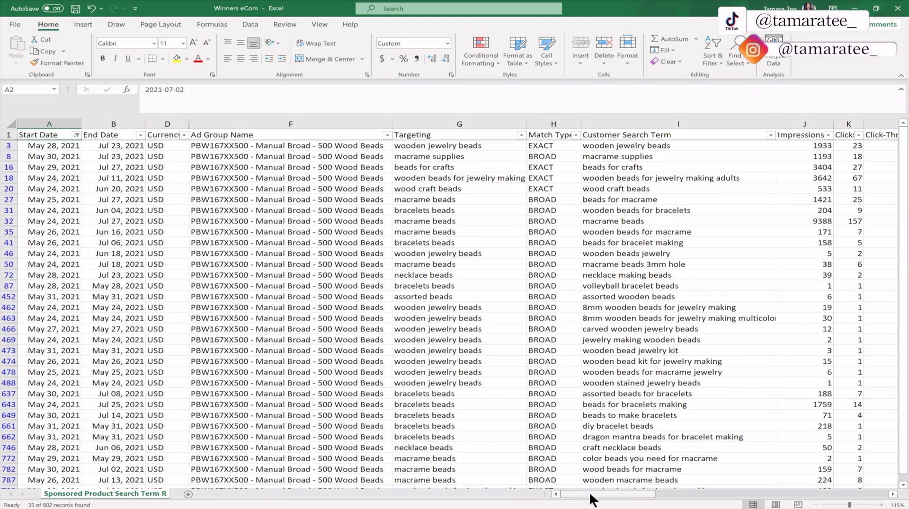
Look over the May records' metrics and filter the Match Type column to BROAD only
left_click_drag(590, 499, 652, 488)
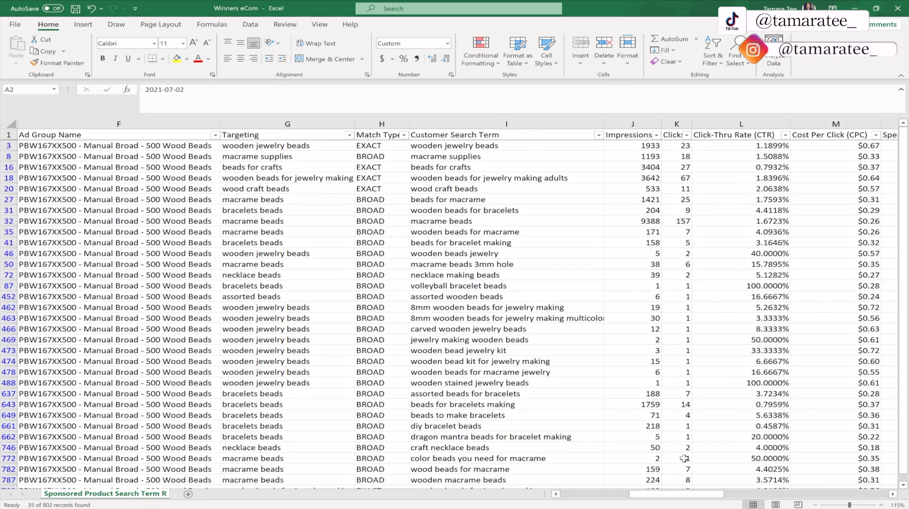
left_click_drag(668, 491, 729, 493)
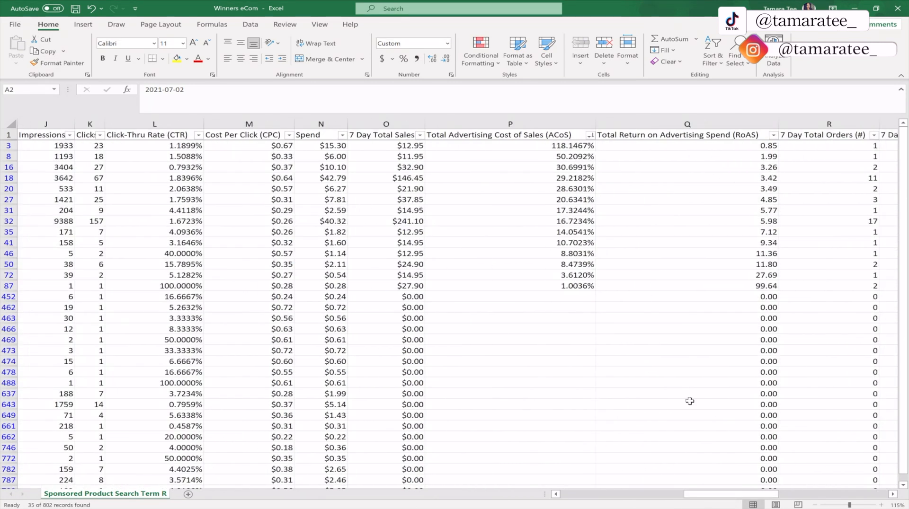
left_click_drag(748, 496, 625, 494)
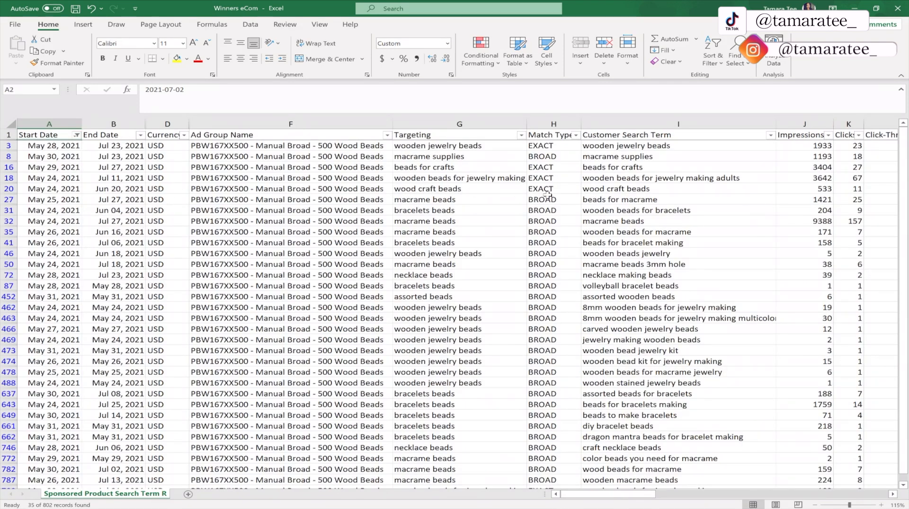
left_click(575, 136)
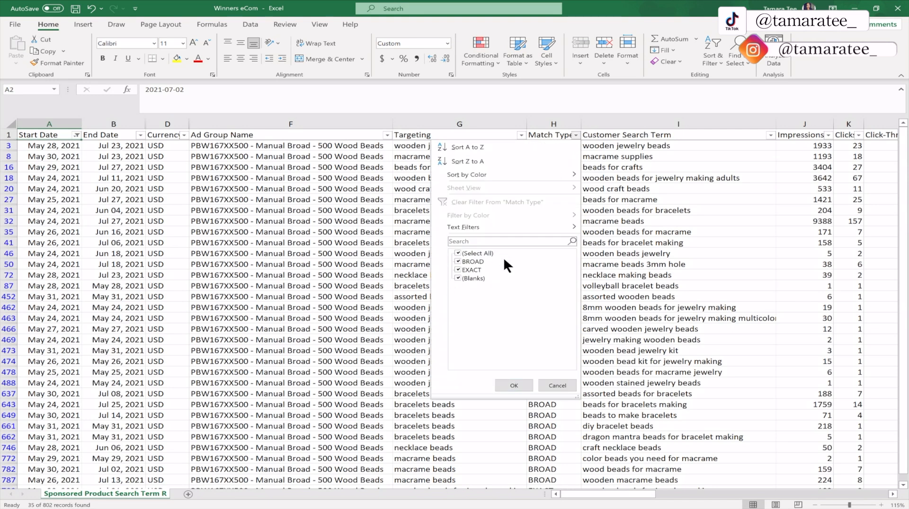
left_click(459, 253)
left_click(458, 260)
left_click(513, 386)
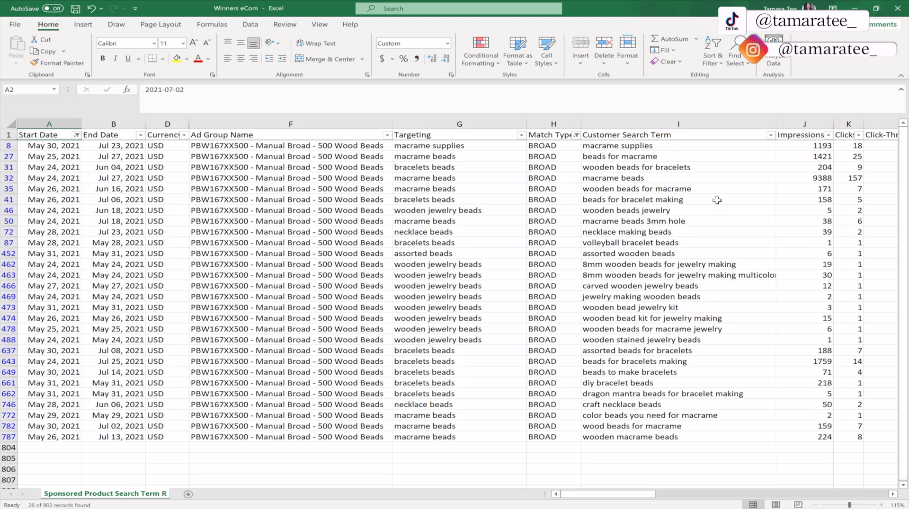
Switch the Match Type filter from BROAD to EXACT only
left_click(576, 135)
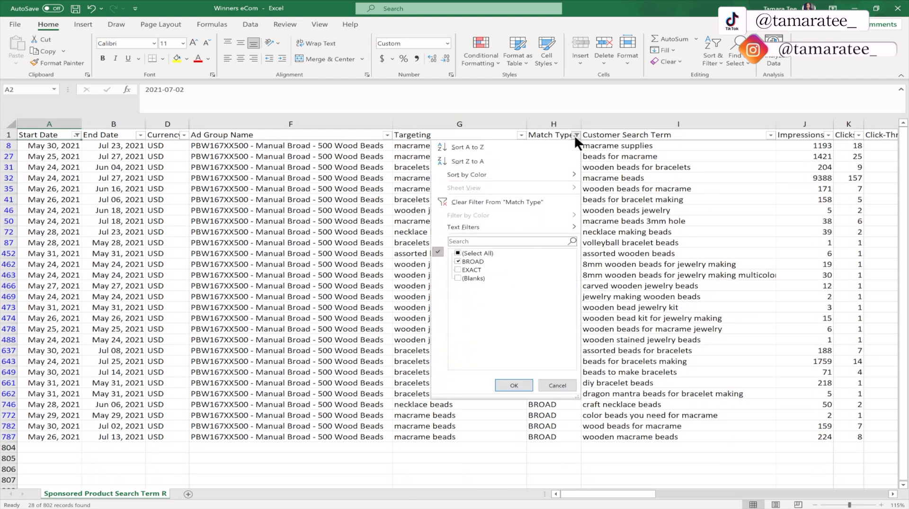
left_click(457, 261)
left_click(458, 270)
left_click(514, 385)
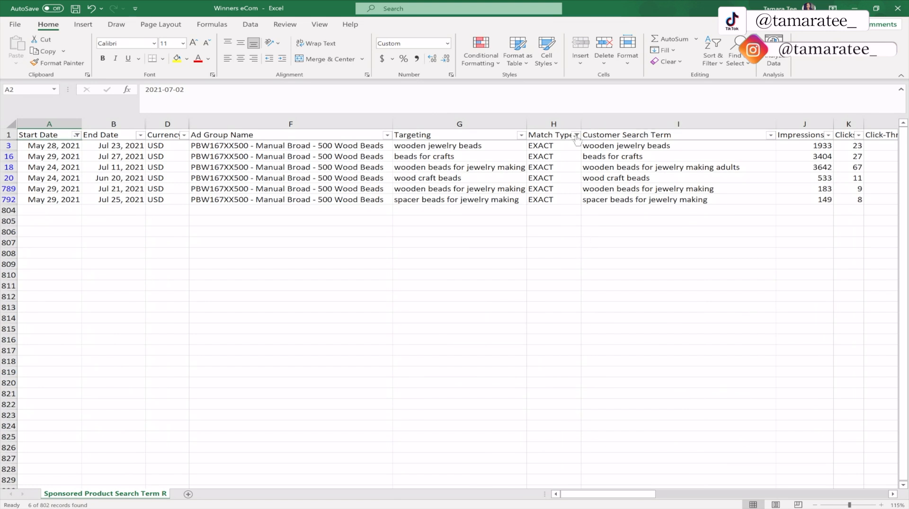
Set the Match Type filter back to BROAD only, leaving EXACT and blanks excluded
left_click(576, 136)
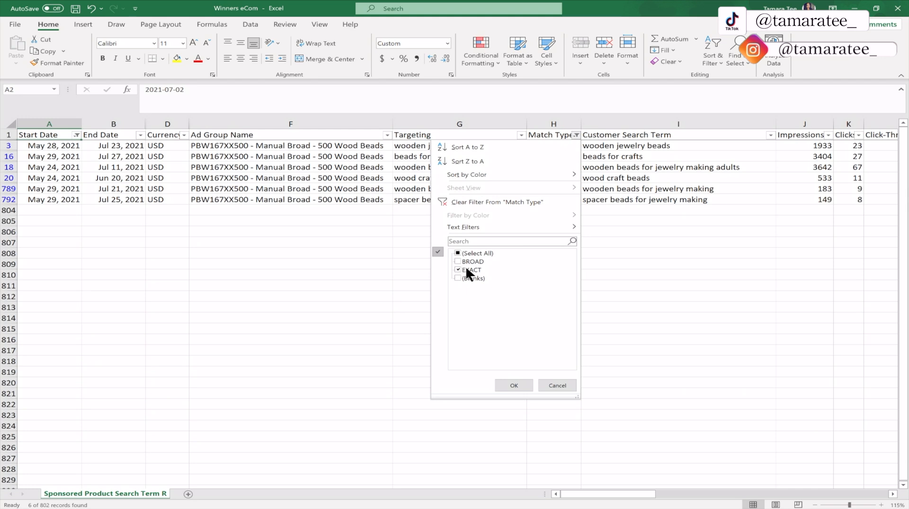
left_click(555, 385)
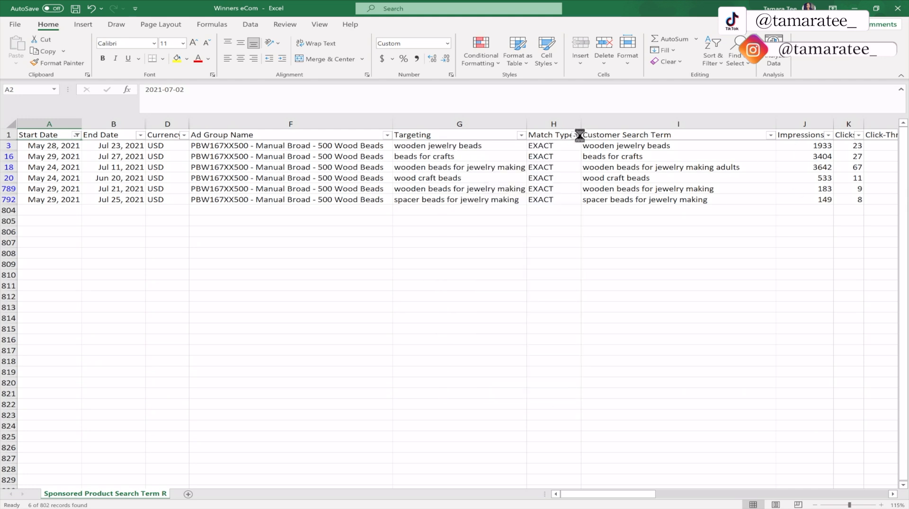
left_click(577, 135)
left_click(458, 261)
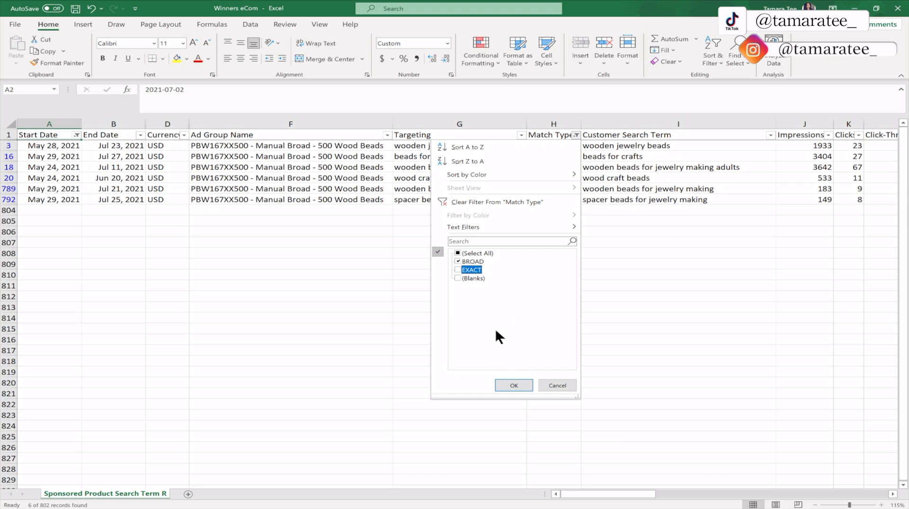
left_click(513, 386)
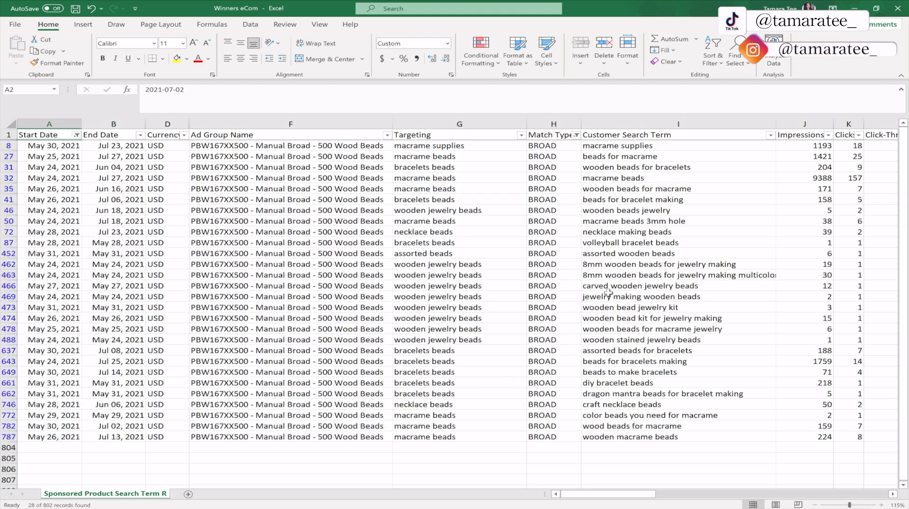
Check the broad-match ACoS values and add June 2021 to the Start Date filter alongside May
left_click_drag(601, 494, 709, 485)
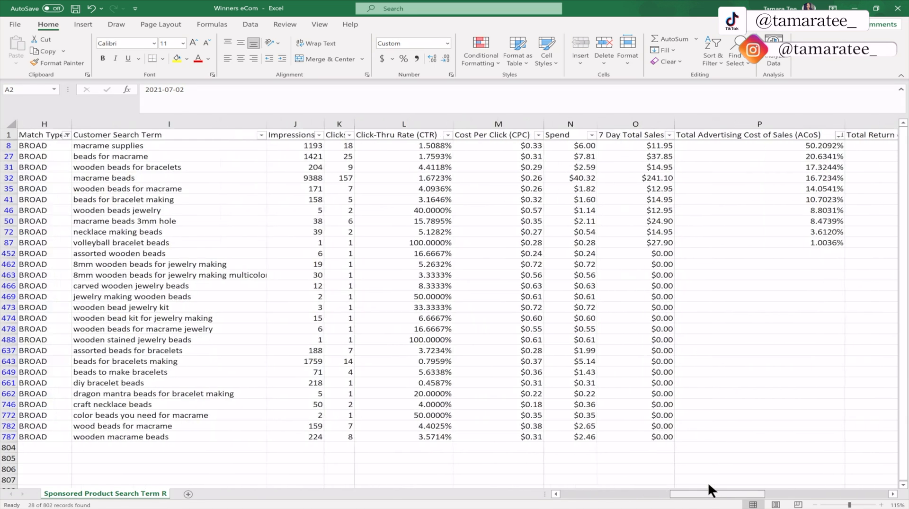
left_click(736, 147)
left_click_drag(686, 497, 559, 488)
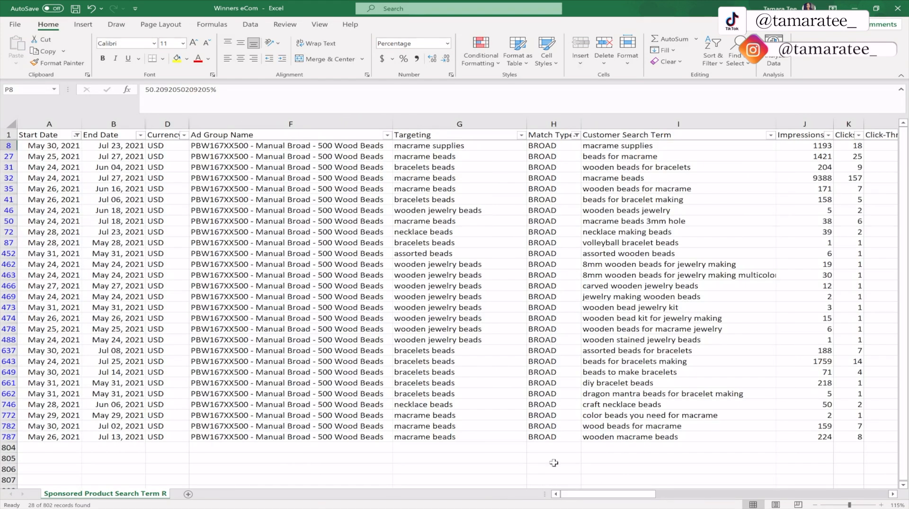
left_click(77, 136)
left_click(32, 279)
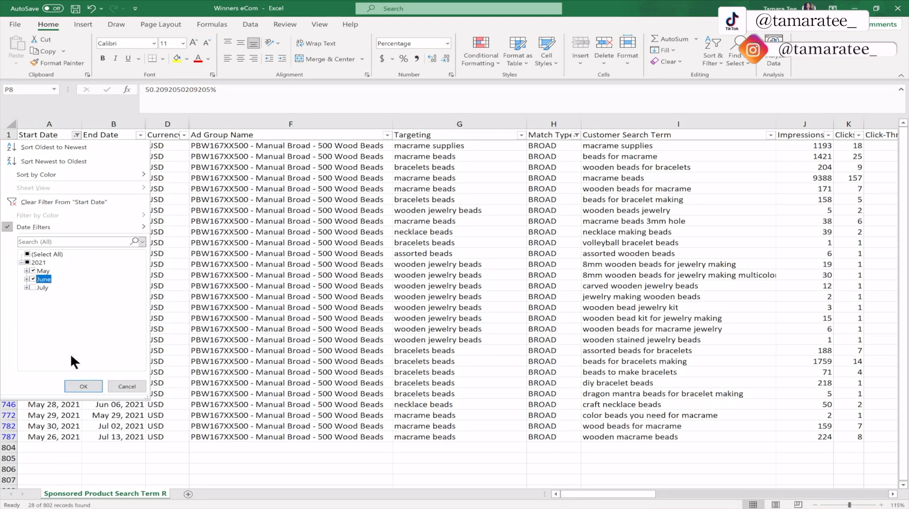
left_click(71, 387)
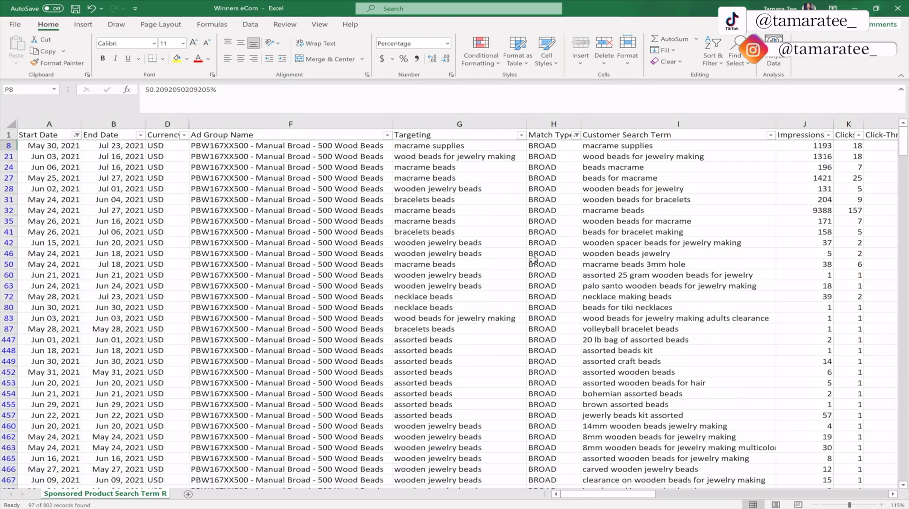
Review the sales and ACoS metrics of the May and June broad-match records and recheck the Start Date filter selection
left_click_drag(575, 495, 717, 474)
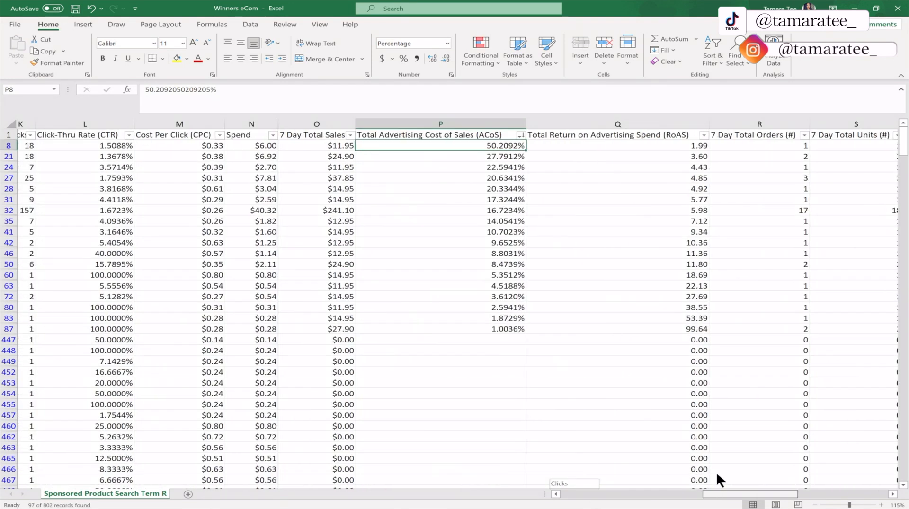
left_click_drag(475, 466, 474, 465)
left_click(70, 198)
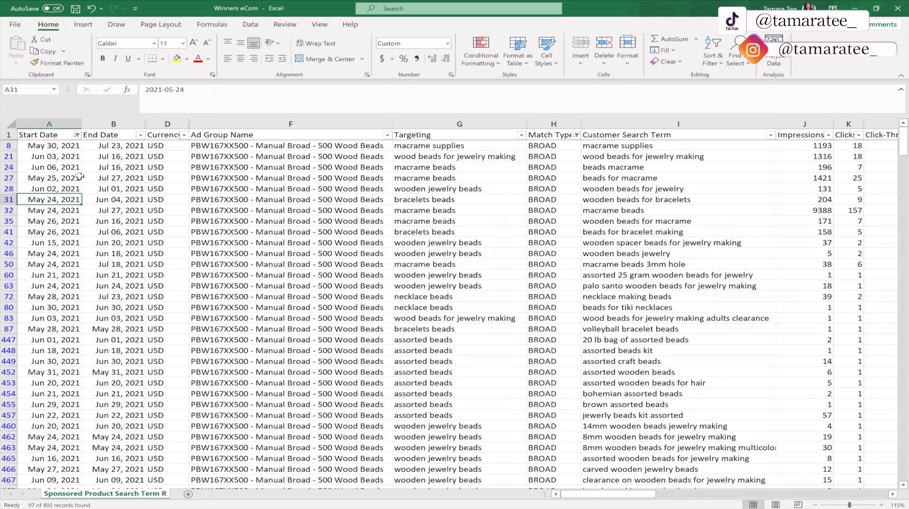
left_click(77, 135)
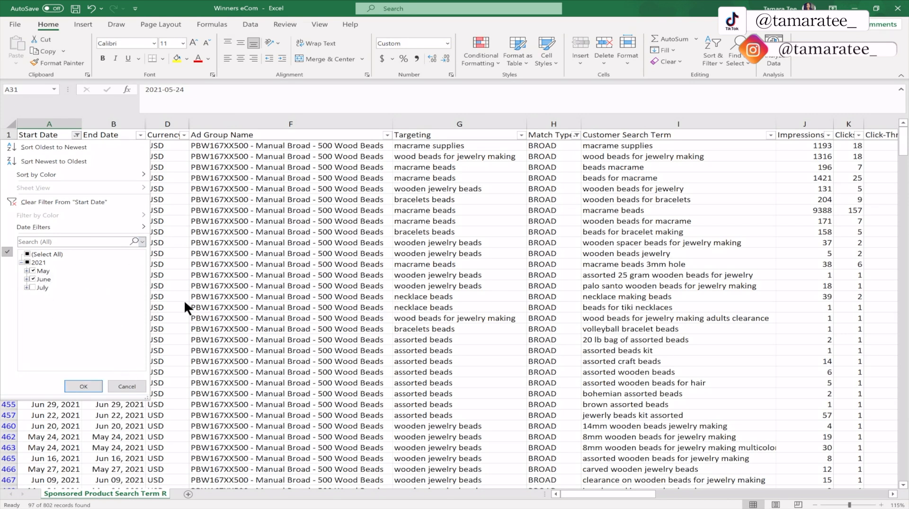
left_click(136, 386)
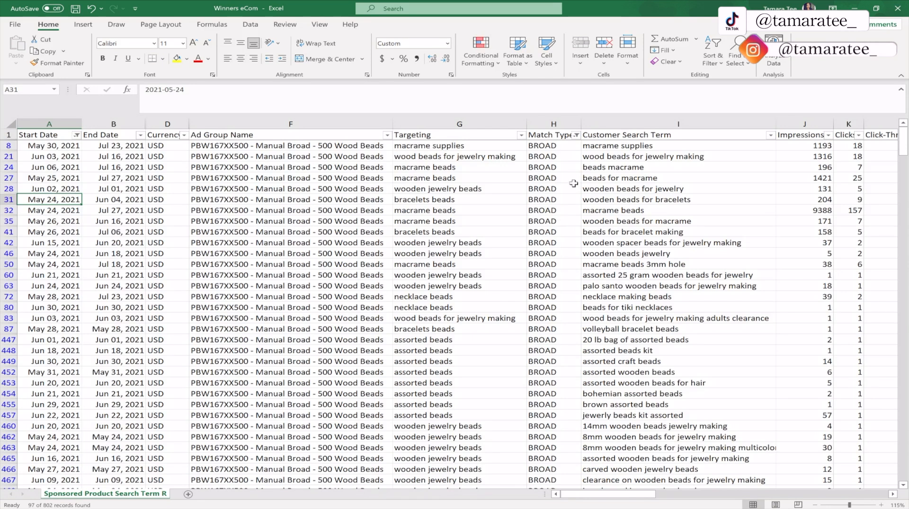
Check the Match Type filter choices and the ACoS column's sort and filter options, and inspect the first broad-match record's ACoS
left_click(576, 135)
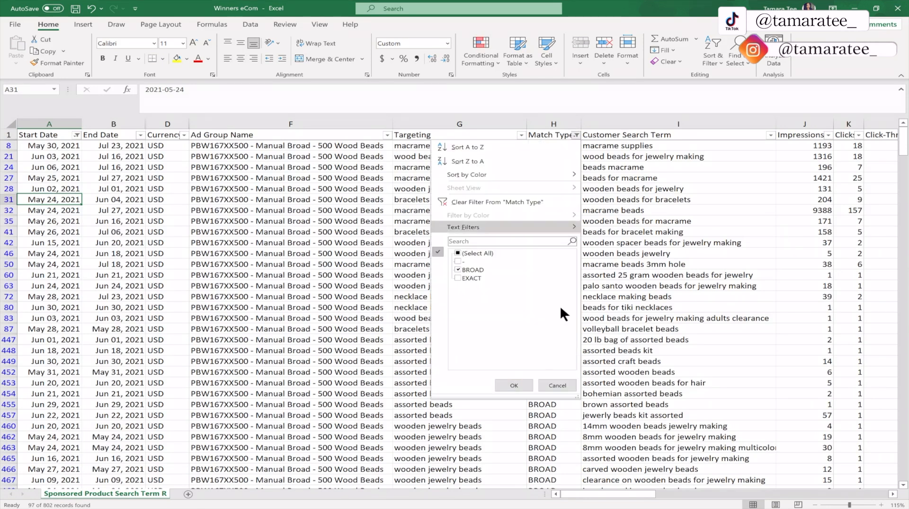
left_click(548, 391)
left_click_drag(618, 495, 721, 488)
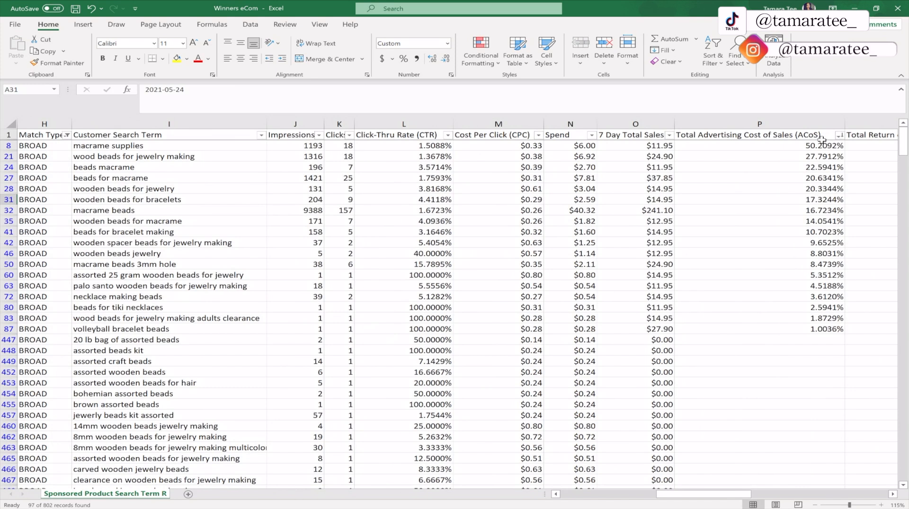
left_click(838, 136)
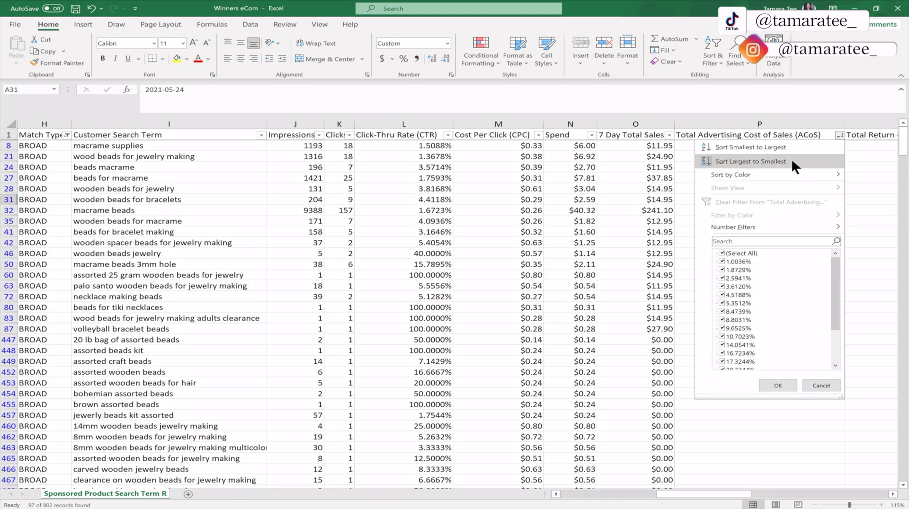
mouse_move(786, 170)
left_click(778, 386)
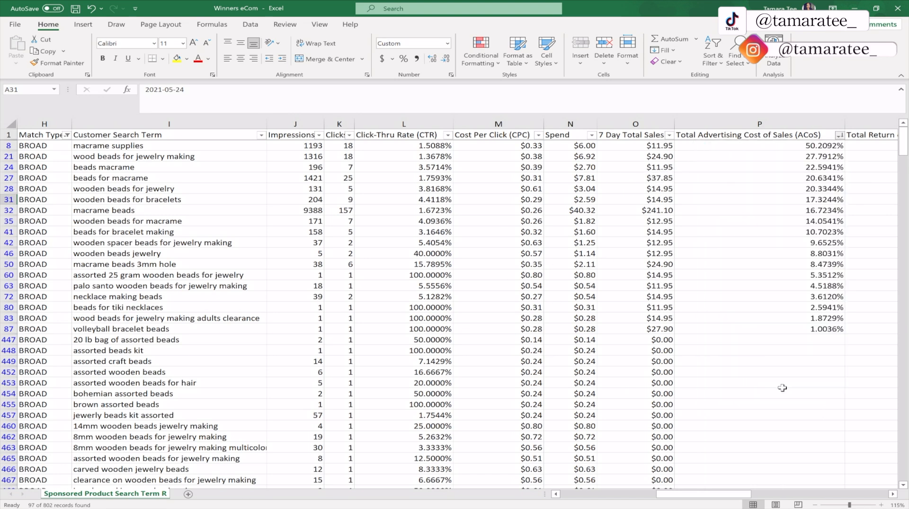
left_click(766, 145)
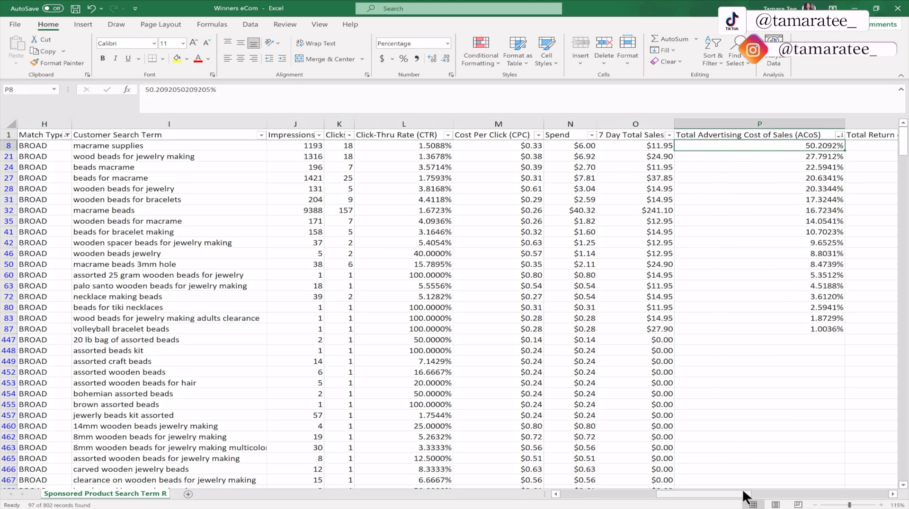
mouse_move(742, 490)
left_mouse_down()
mouse_move(808, 480)
mouse_move(751, 498)
mouse_move(694, 497)
mouse_move(731, 499)
left_mouse_up()
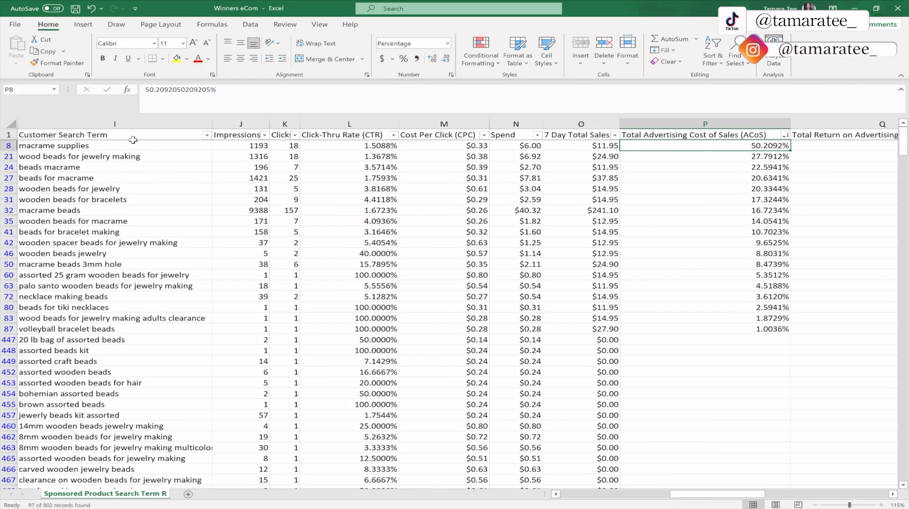
Fill the Customer Search Term and Total Advertising Cost of Sales (ACoS) header cells with yellow
left_click(109, 136)
left_click(710, 133)
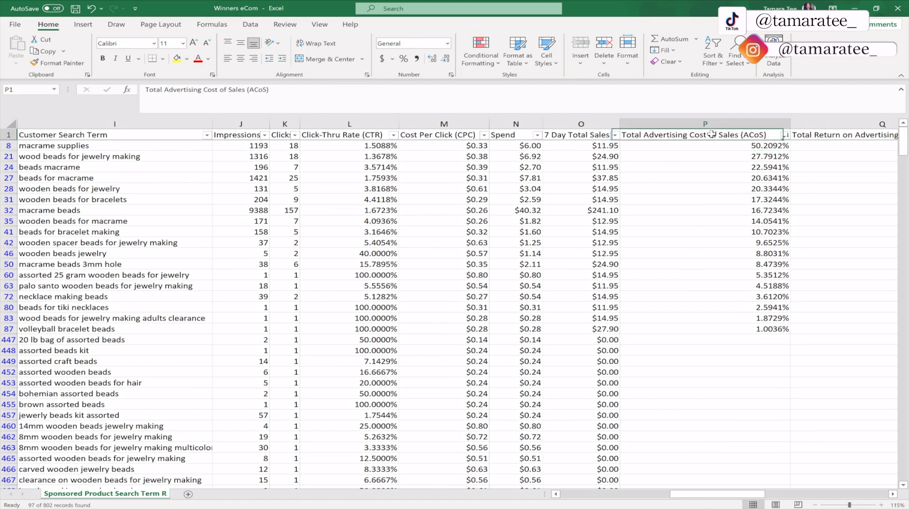
left_click(136, 135)
left_click(177, 60)
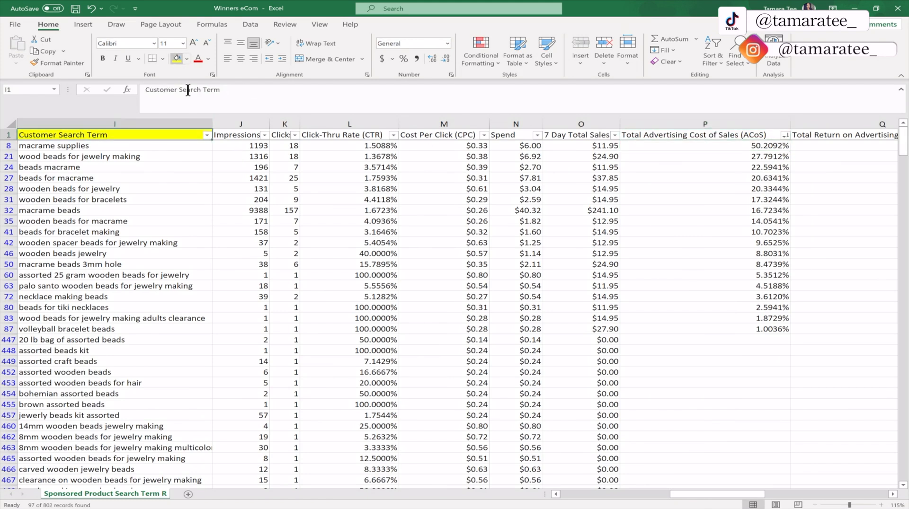
left_click(676, 137)
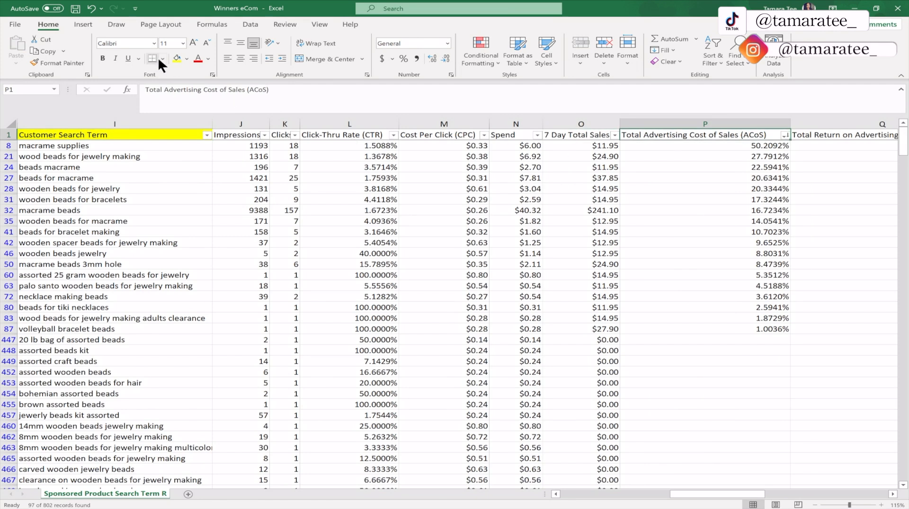
left_click(174, 57)
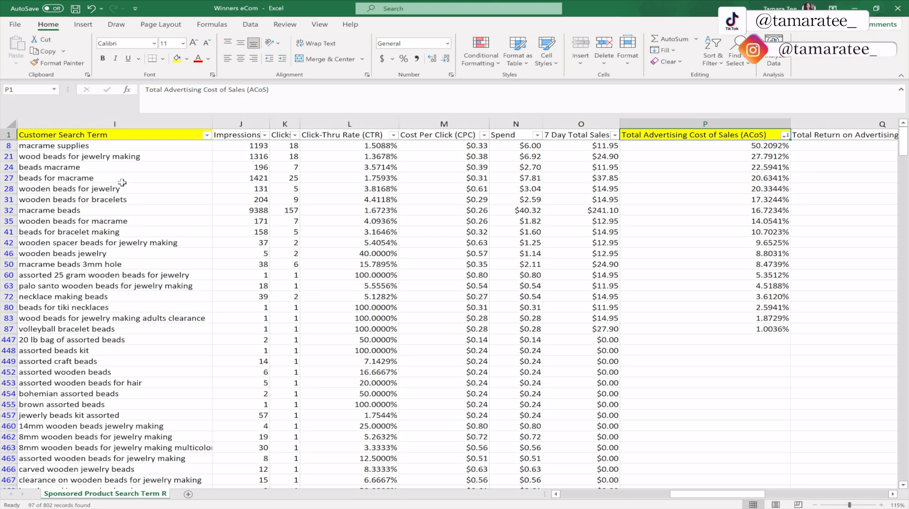
Examine individual customer search terms, comparing "macrame supplies" with "beads macrame", and check the ACoS of "macrame supplies"
left_click(107, 189)
left_click(52, 169)
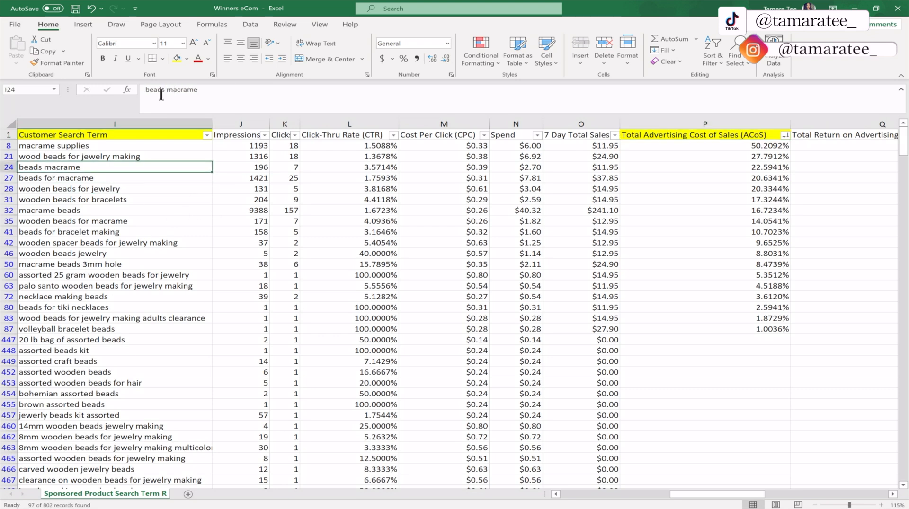
left_click(173, 198)
left_click(158, 151)
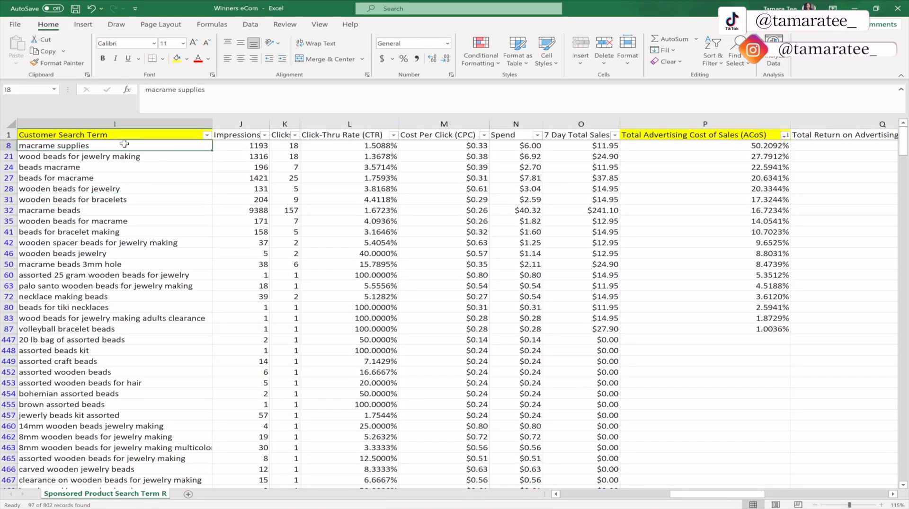
left_click_drag(207, 90, 146, 90)
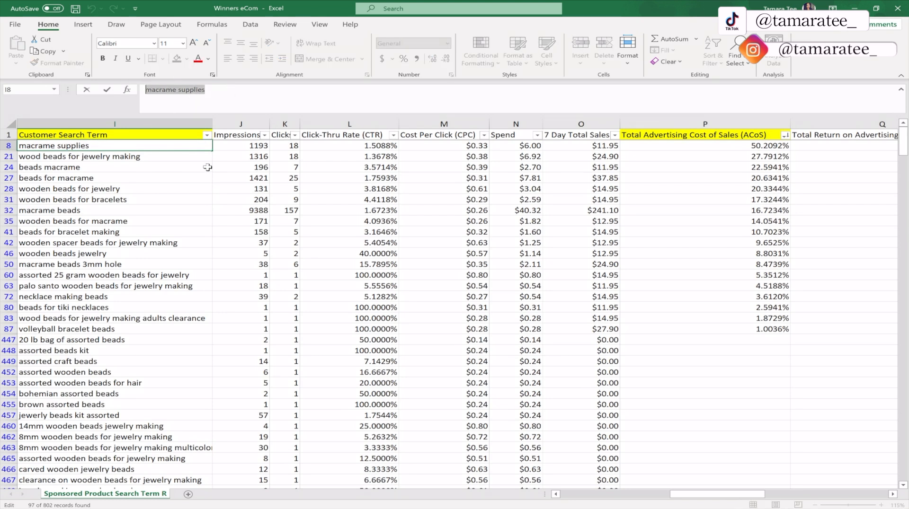
left_click(66, 170)
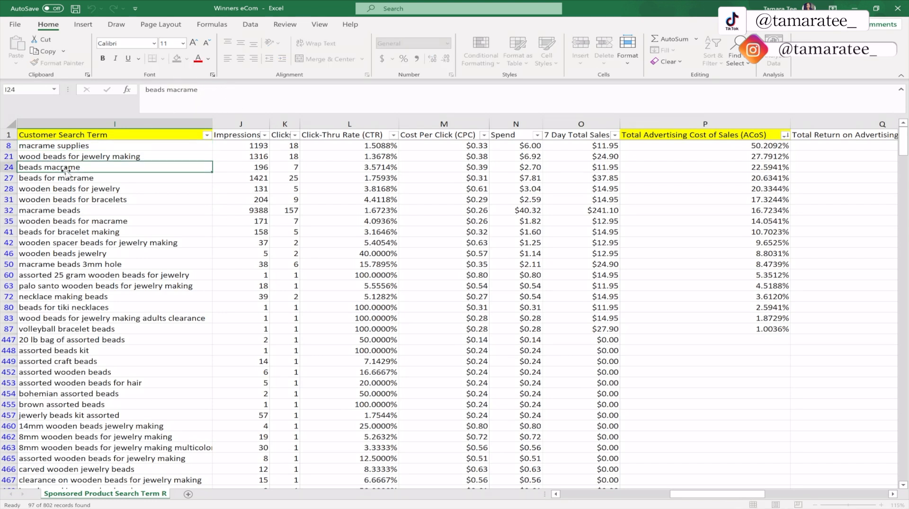
left_click(84, 145)
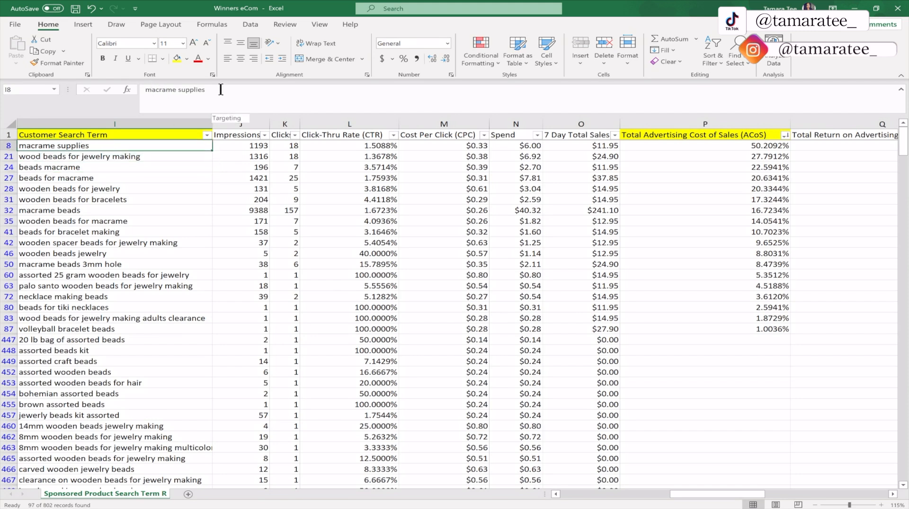
left_click_drag(210, 91, 140, 89)
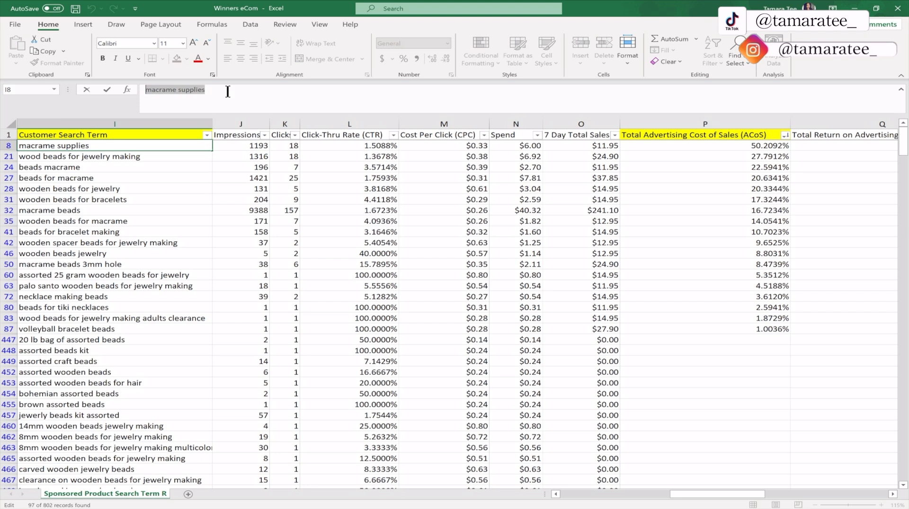
left_click(132, 146)
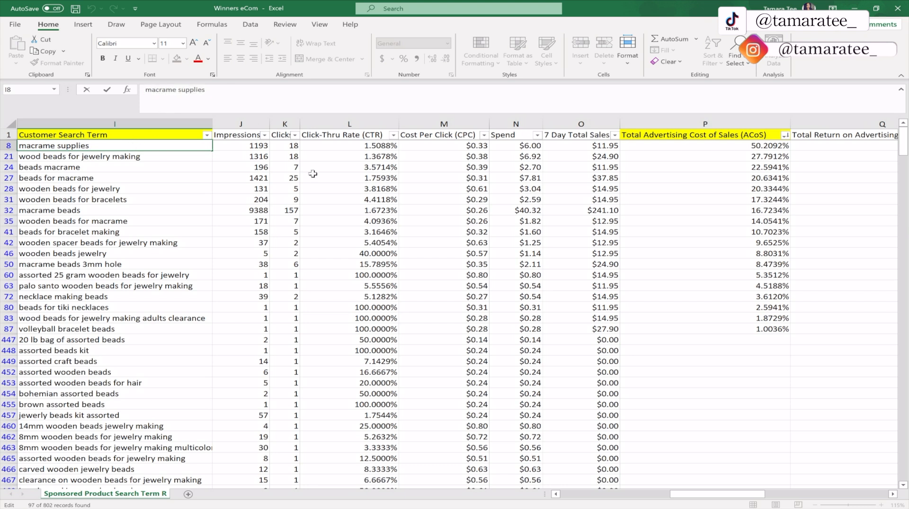
key("Escape")
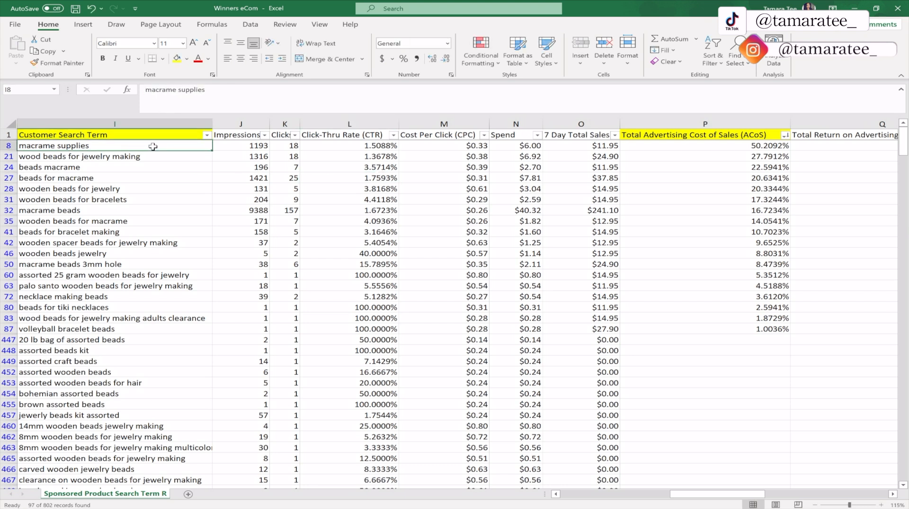
left_click(64, 169)
double_click(152, 88)
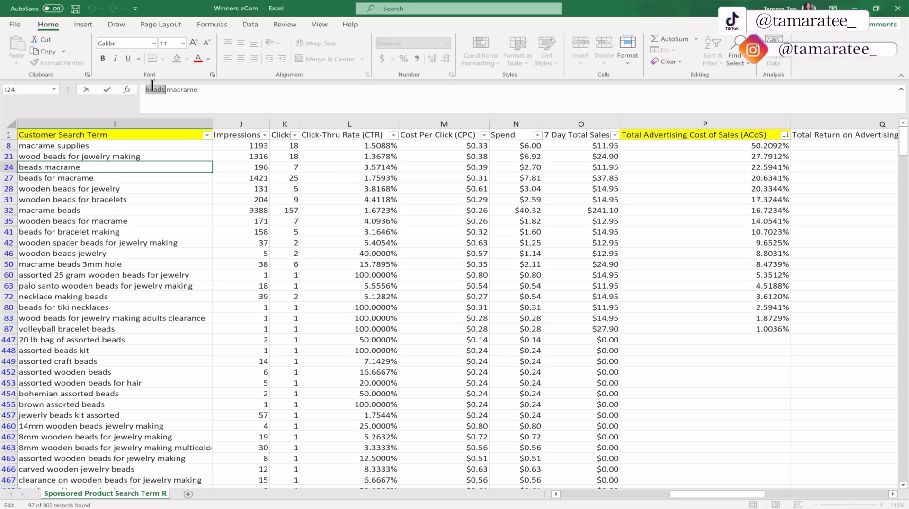
left_click(135, 175)
left_click(142, 144)
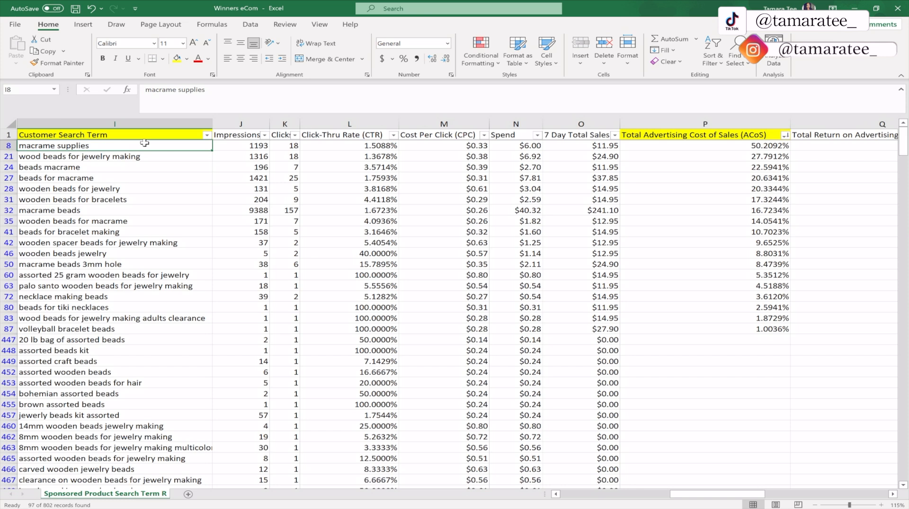
left_click(680, 147)
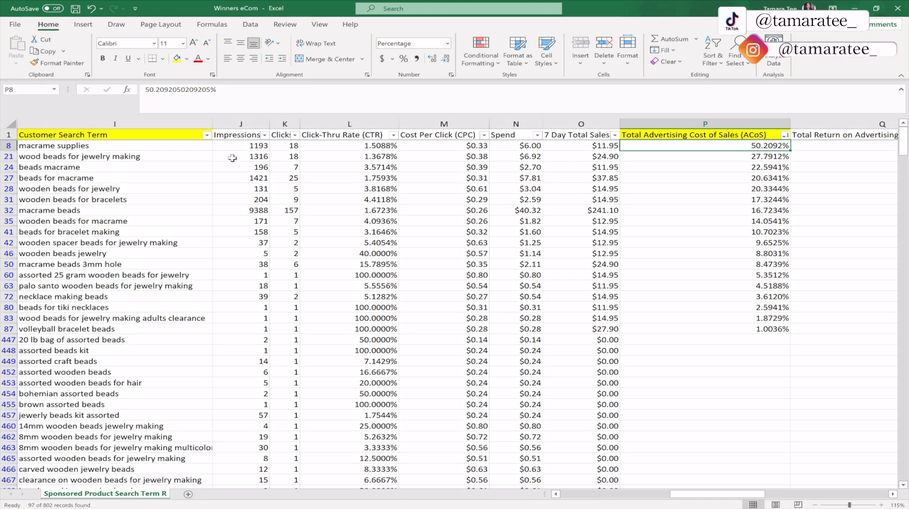
Try extending the "macrame supplies" search term with "for kids" and remove the added words
left_click(151, 148)
left_click_drag(224, 92, 125, 99)
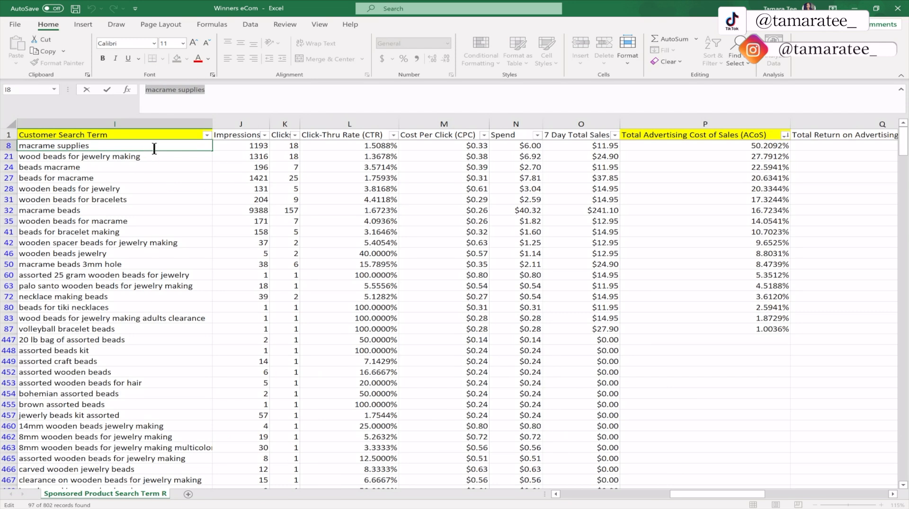
left_click(225, 92)
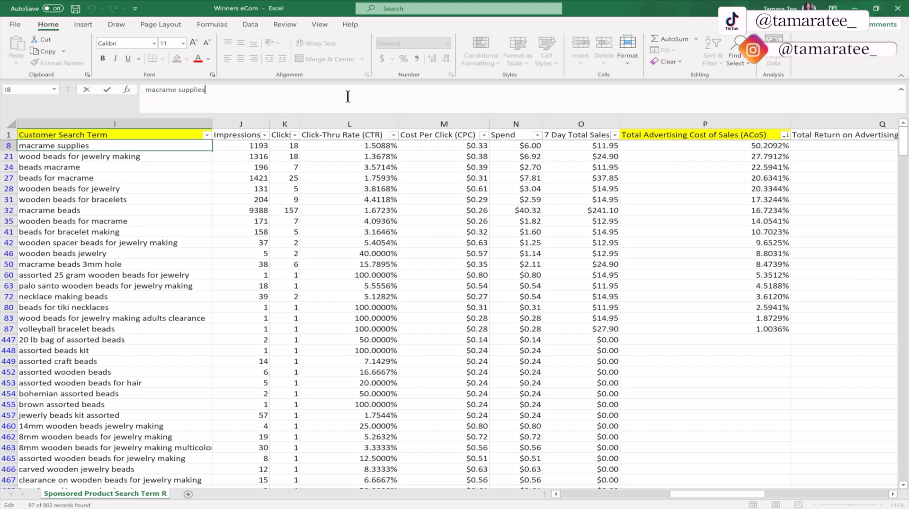
type("for kids")
key("BackSpace")
key("BackSpace")
key("BackSpace")
key("BackSpace")
key("BackSpace")
key("BackSpace")
key("BackSpace")
key("BackSpace")
key("BackSpace")
left_click_drag(246, 95, 129, 94)
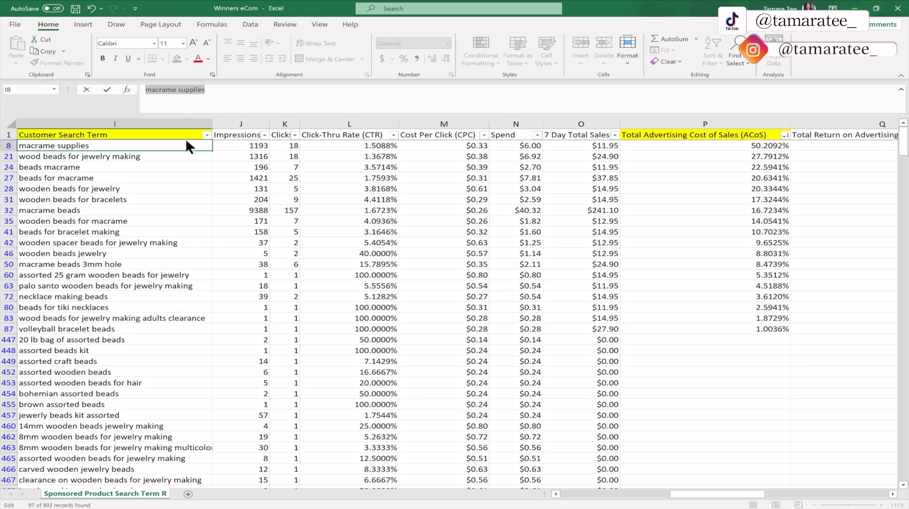
left_click(186, 156)
Review the full text of the "macrame supplies" search term together with its ACoS value
left_click(171, 142)
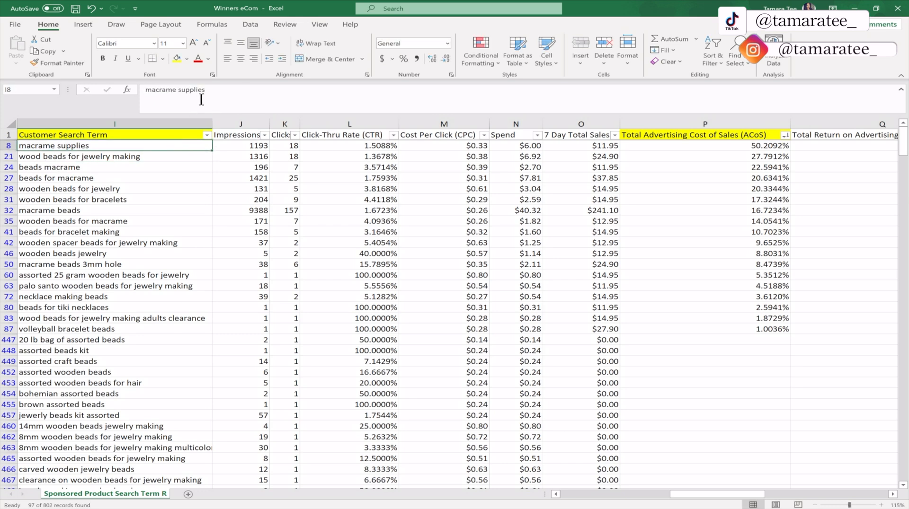
left_click_drag(220, 89, 147, 89)
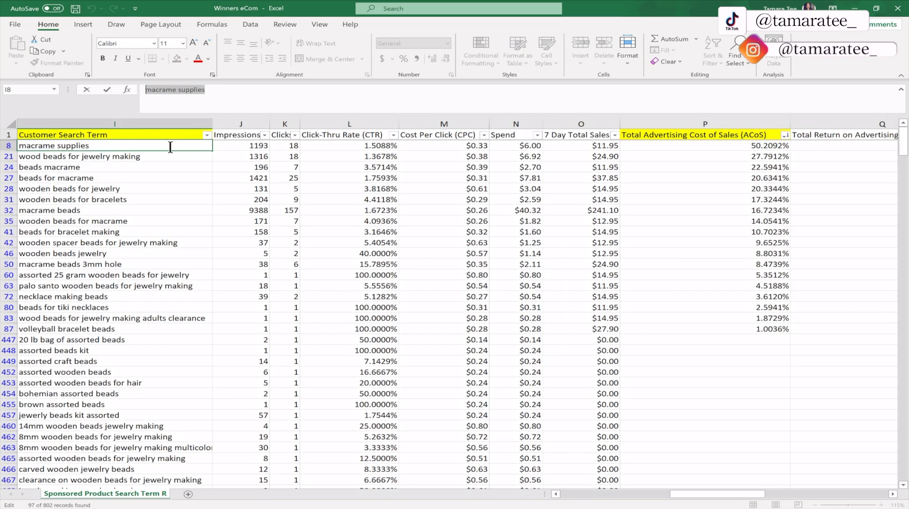
left_click(711, 147)
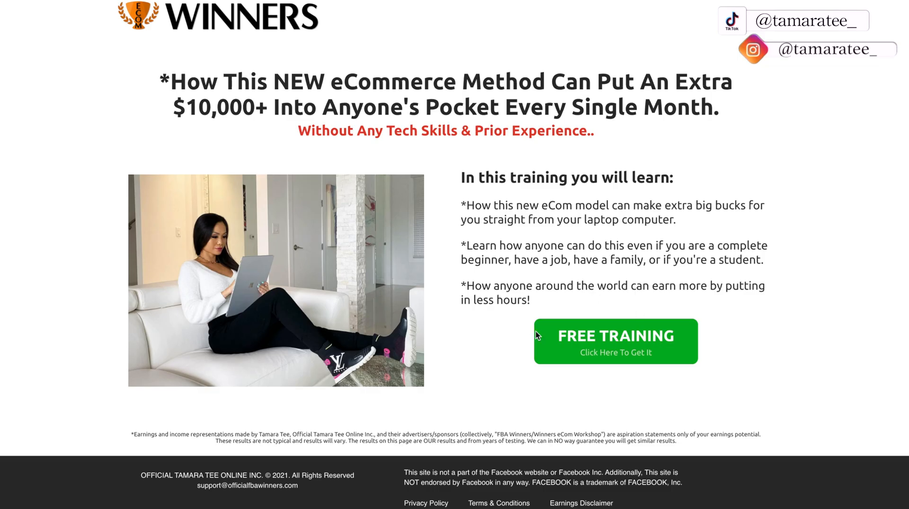
left_click(631, 347)
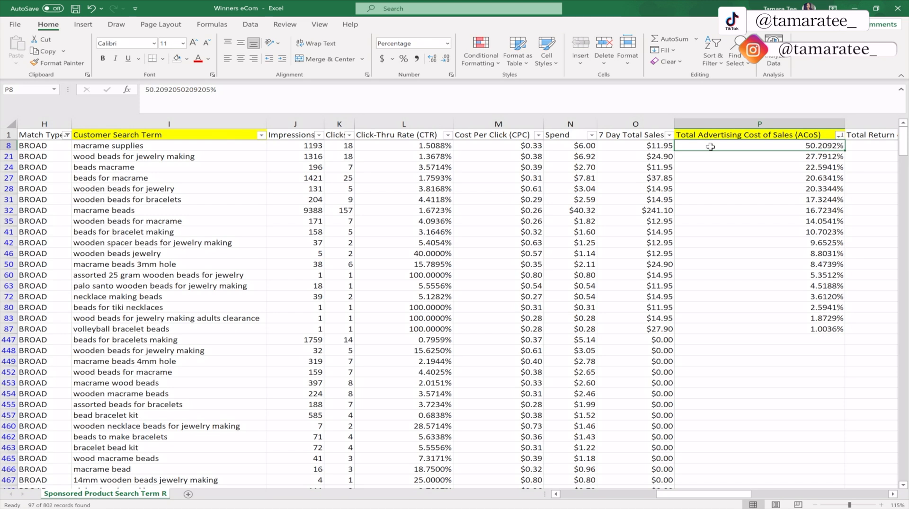
Undo the last change to the row order and fill the "macrame supplies" search term cell with red
key("ctrl+z")
left_click(131, 147)
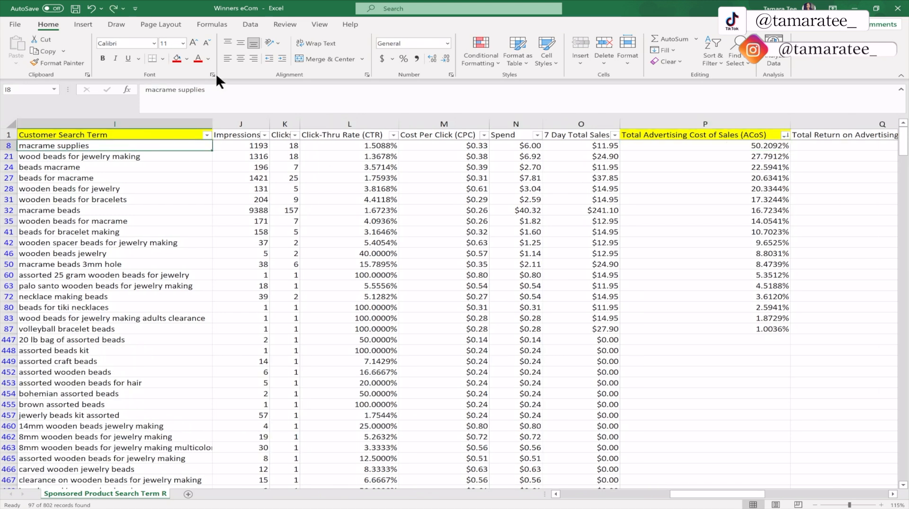
left_click(175, 57)
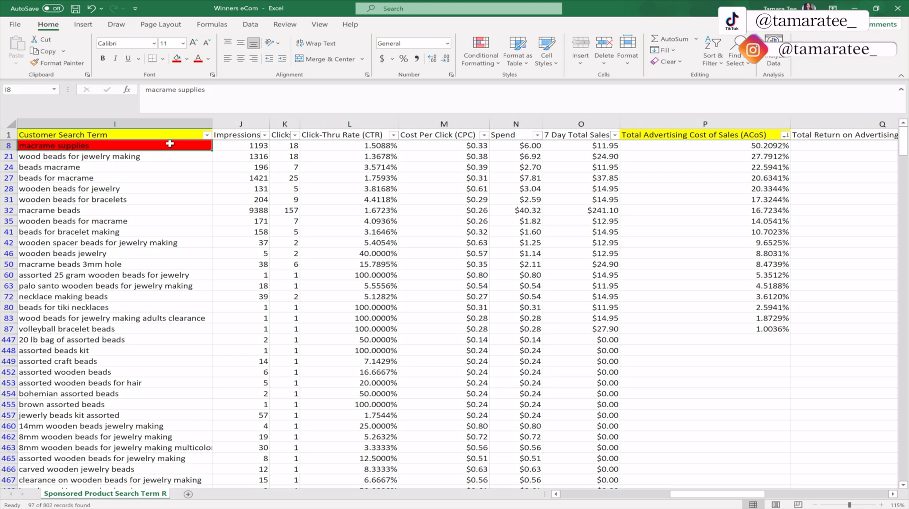
Examine the "wood beads for jewelry making" search term and recheck the red-filled "macrame supplies" term
left_click(142, 156)
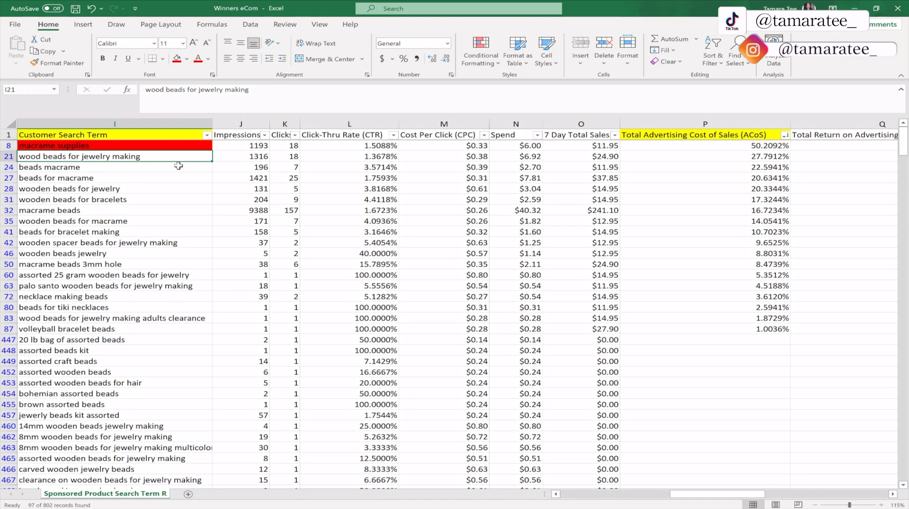
left_click_drag(144, 90, 274, 100)
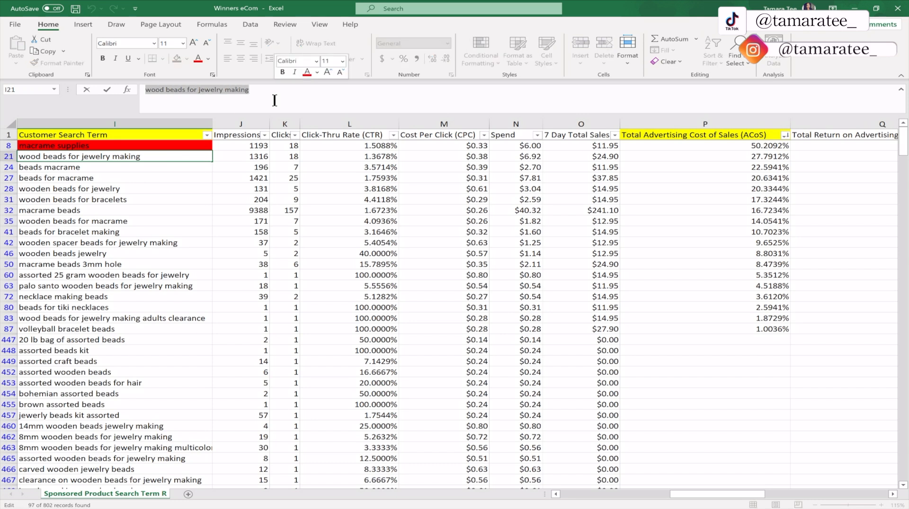
left_click(186, 158)
left_click(179, 168)
left_click(177, 161)
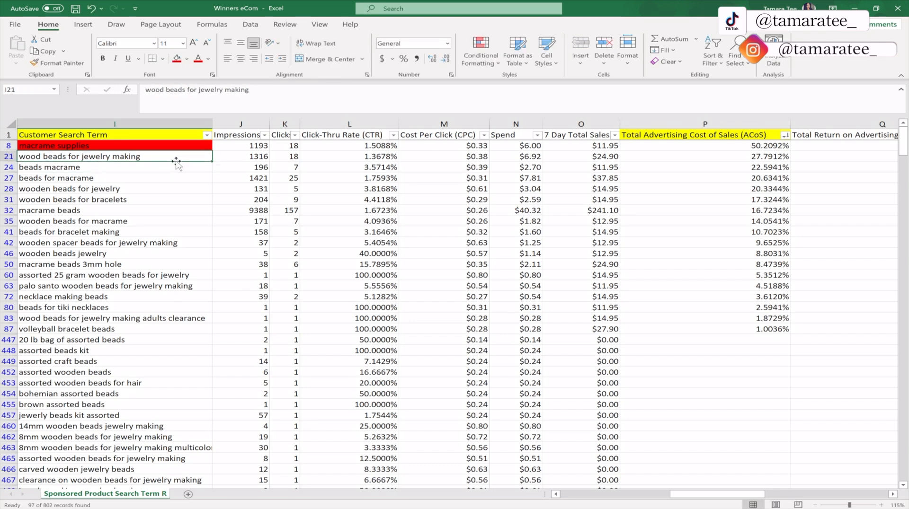
left_click(142, 145)
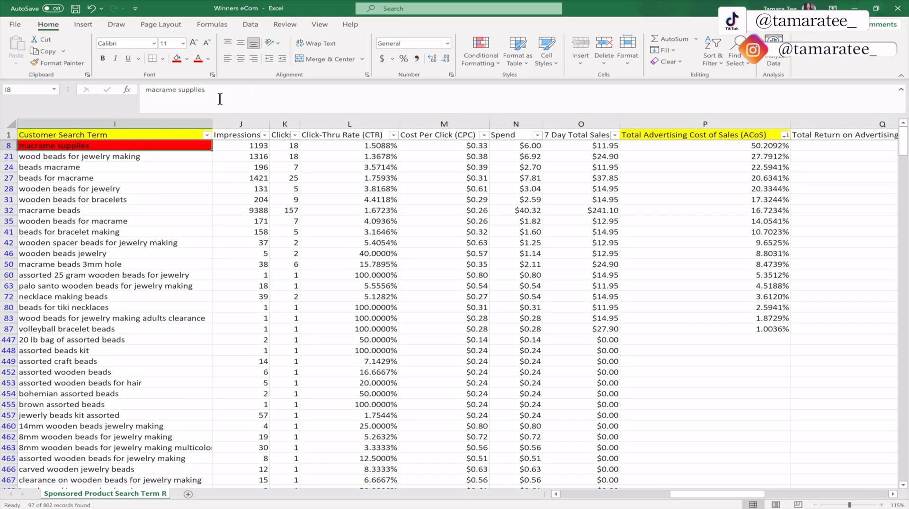
left_click_drag(216, 99, 116, 89)
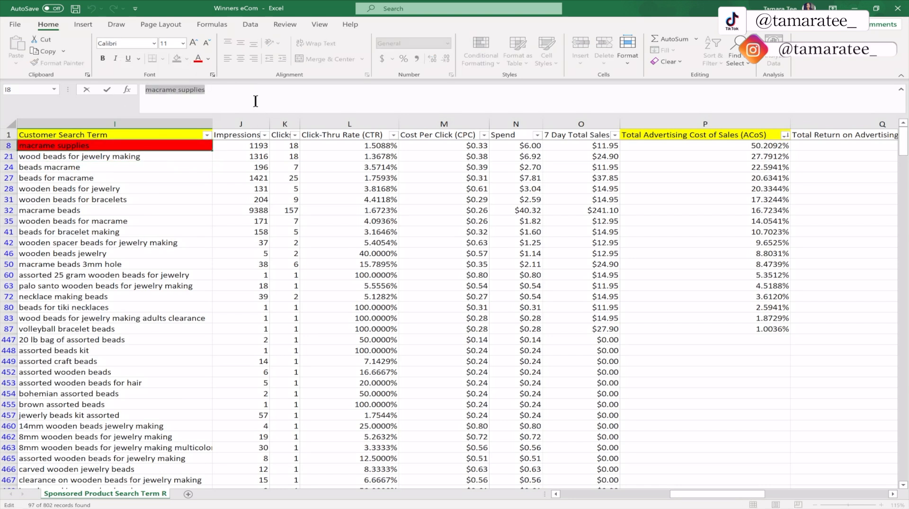
Review the full text of the "wood beads for jewelry making" search term together with its ACoS value
left_click(156, 155)
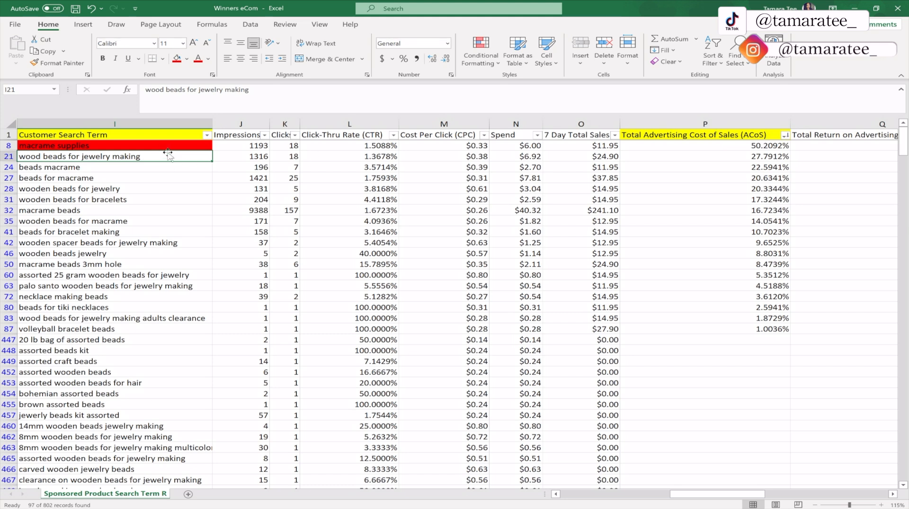
left_click(694, 156)
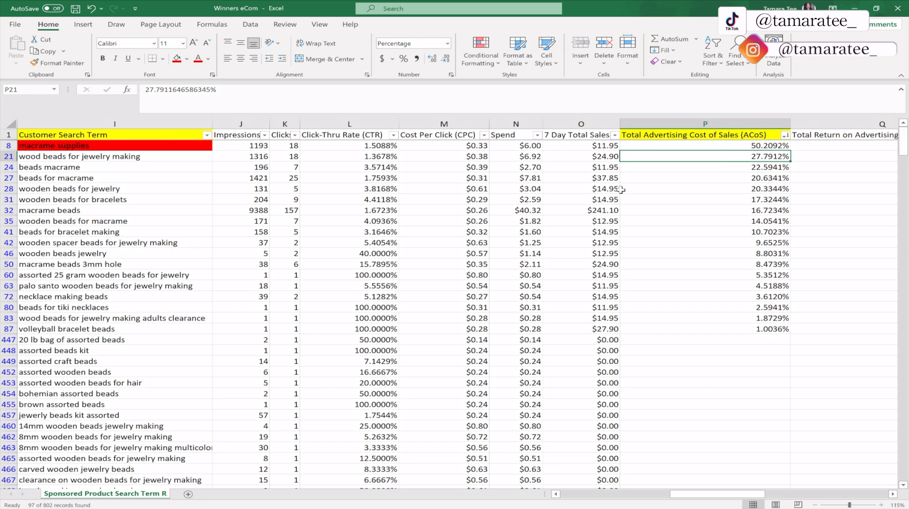
left_click(136, 157)
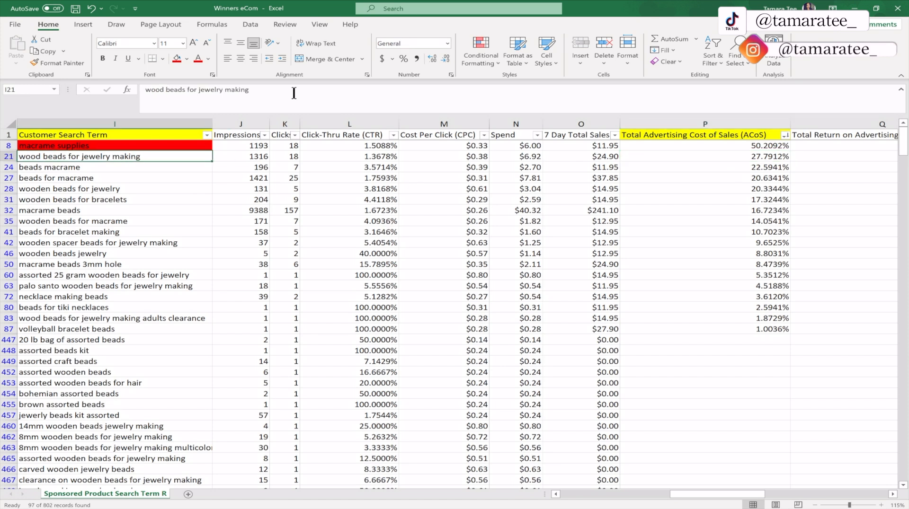
left_click_drag(291, 90, 146, 90)
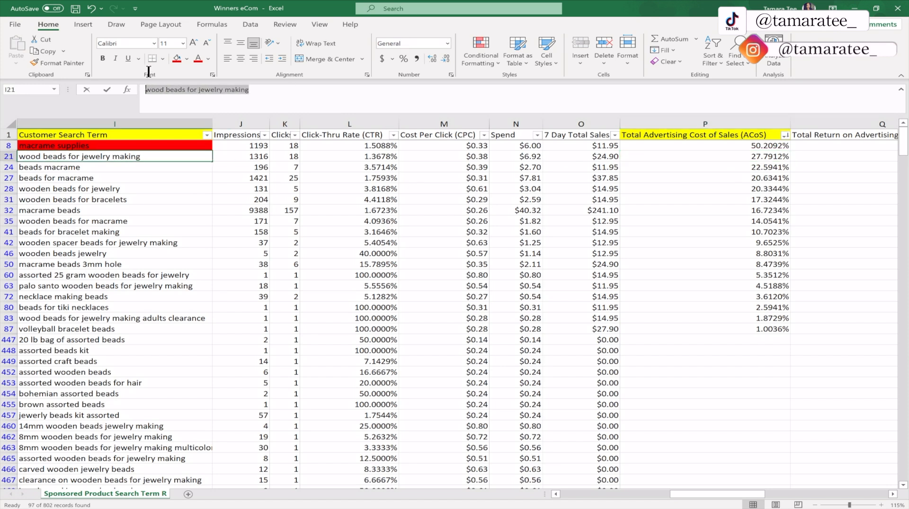
left_click(719, 154)
Compare the 7-day total sales of "wood beads for jewelry making" with those of "macrame supplies"
left_click(604, 156)
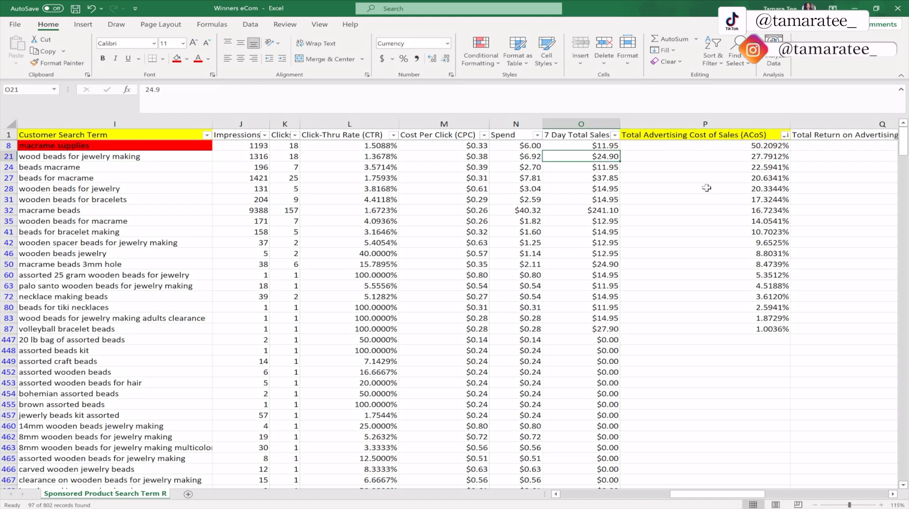
left_click(578, 146)
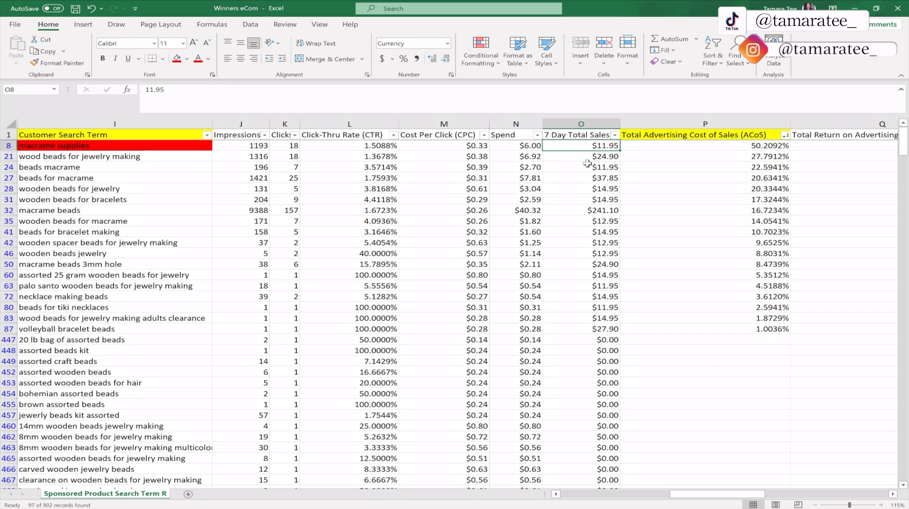
left_click(587, 157)
left_click(186, 158)
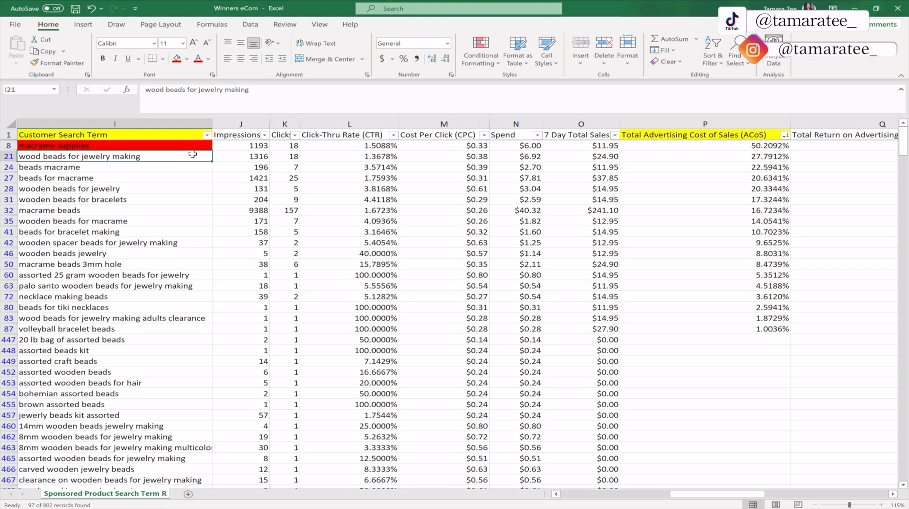
Recheck the ACoS of "wood beads for jewelry making" against its term and highlight the term's full text
left_click(662, 156)
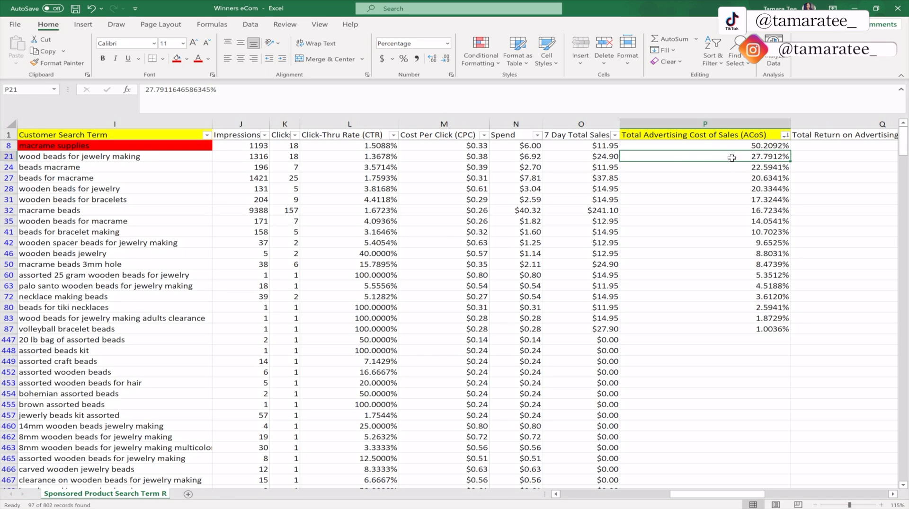
left_click(141, 157)
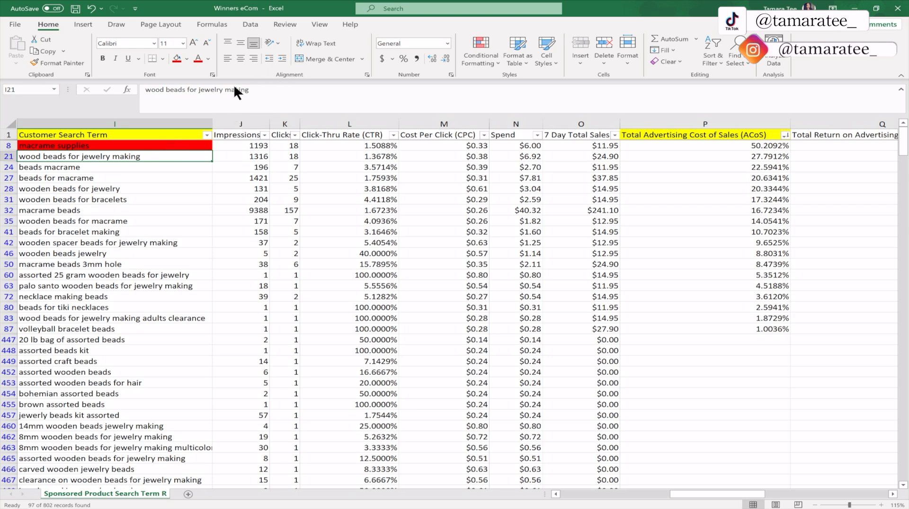
left_click(699, 157)
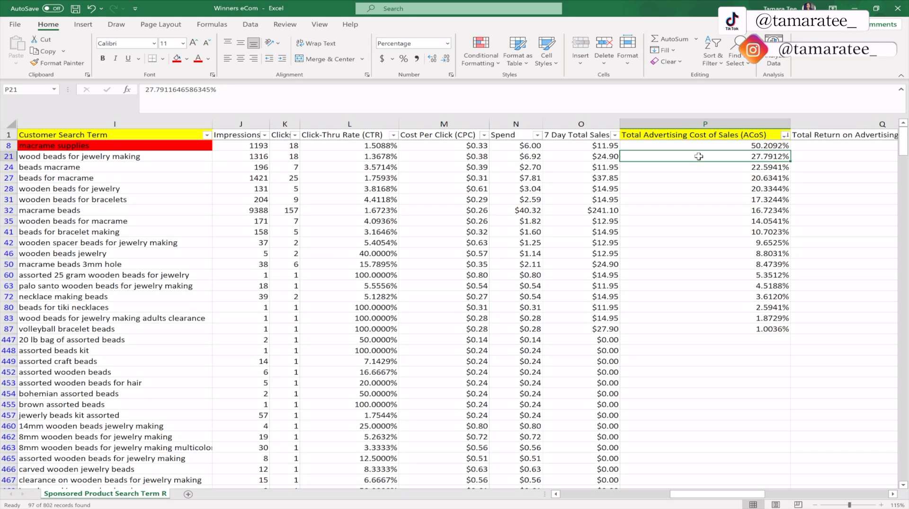
left_click(191, 156)
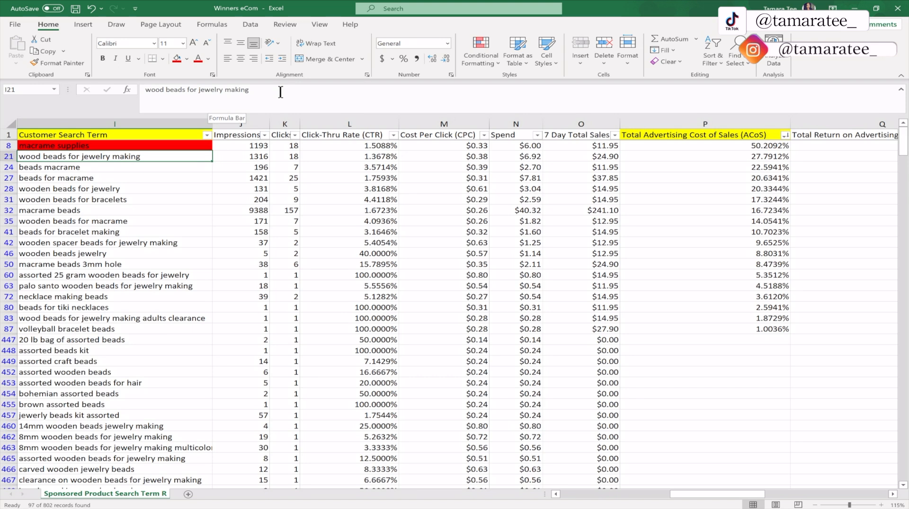
left_click(702, 156)
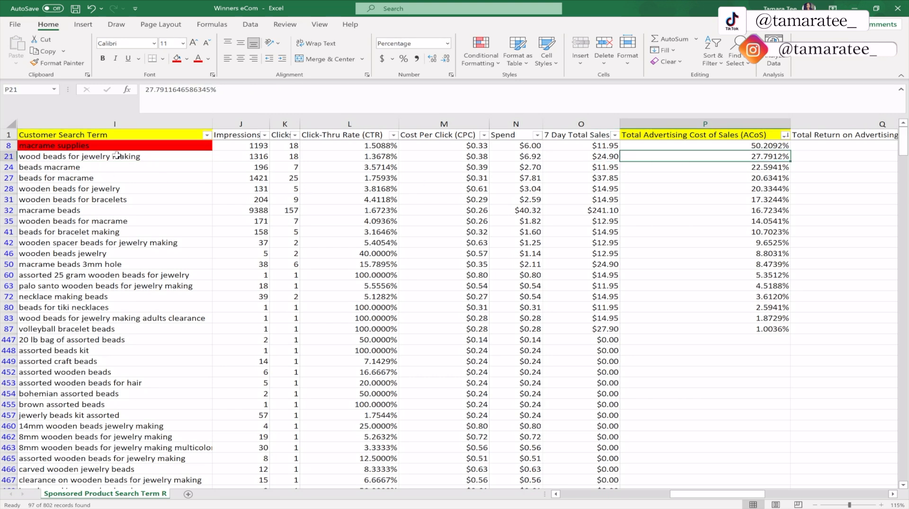
left_click(117, 155)
left_click_drag(145, 90, 277, 91)
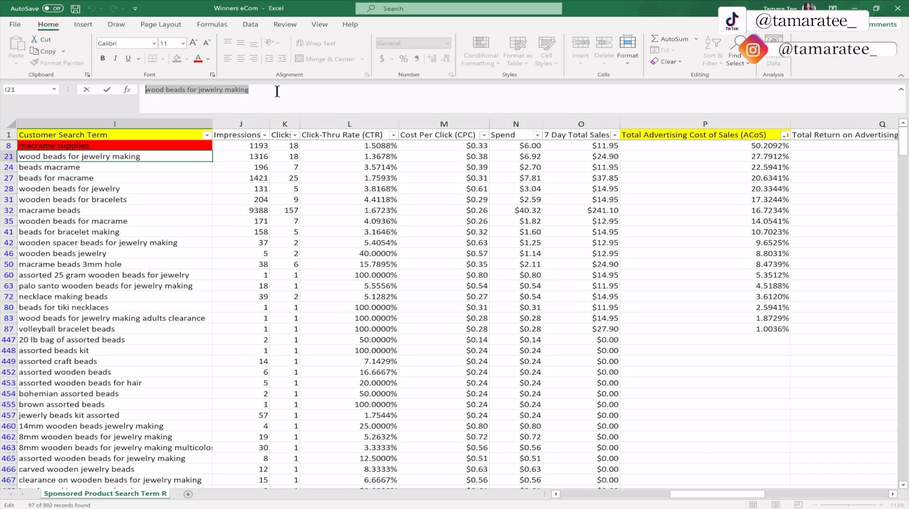
Examine the text and ACoS of the "beads macrame" search term alongside the "wood beads for jewelry making" term above it
left_click(174, 168)
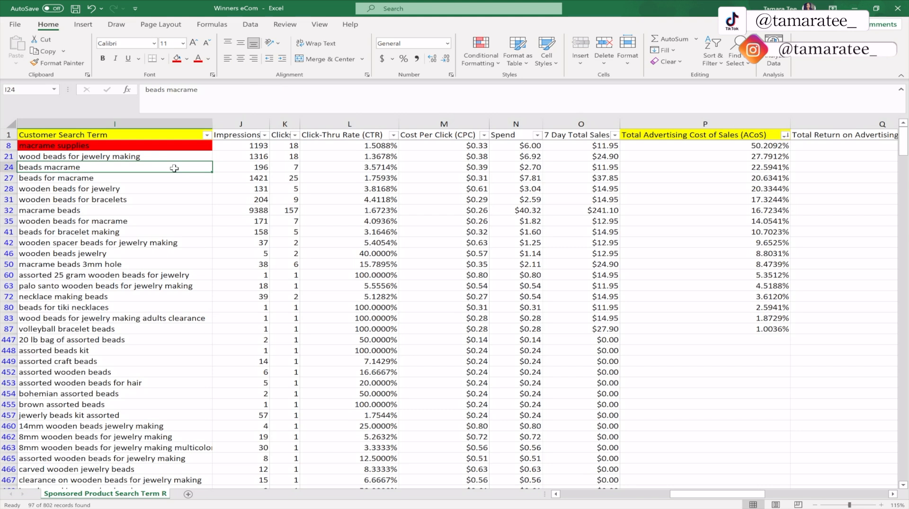
left_click_drag(226, 97, 144, 90)
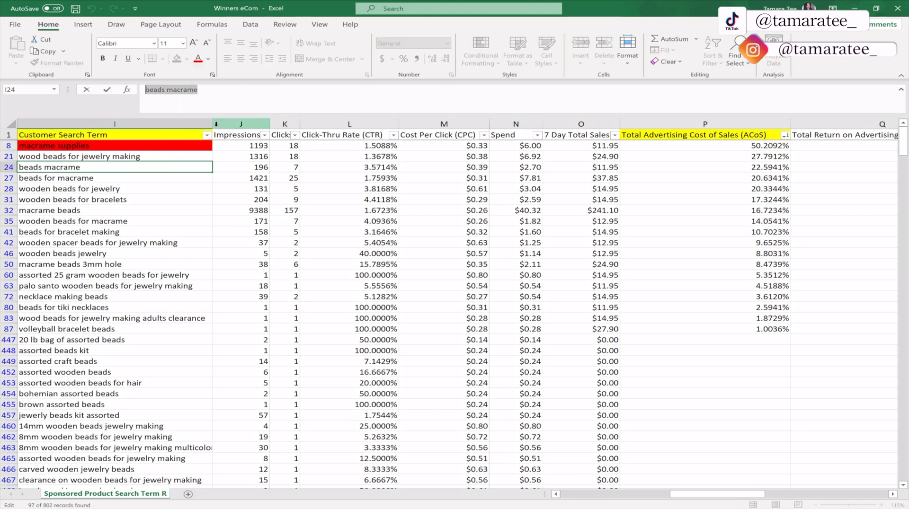
left_click(234, 163)
left_click(181, 166)
left_click(162, 153)
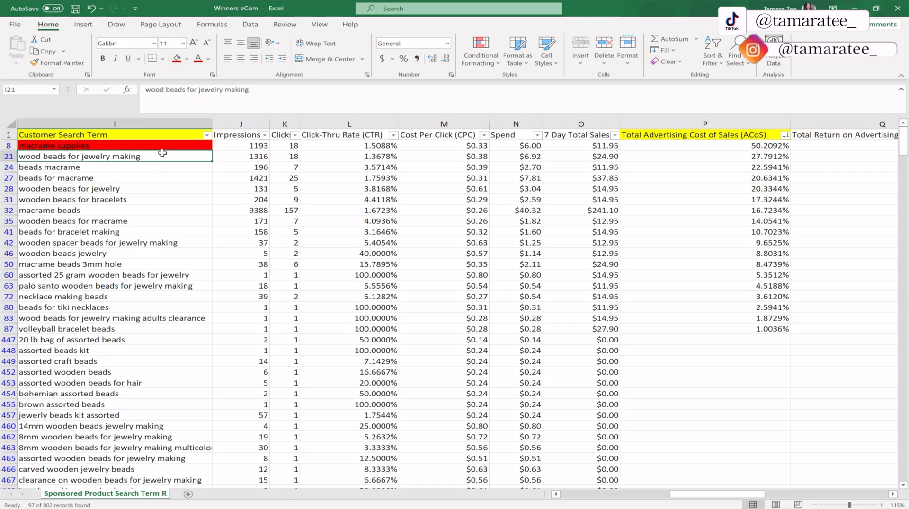
left_click(158, 167)
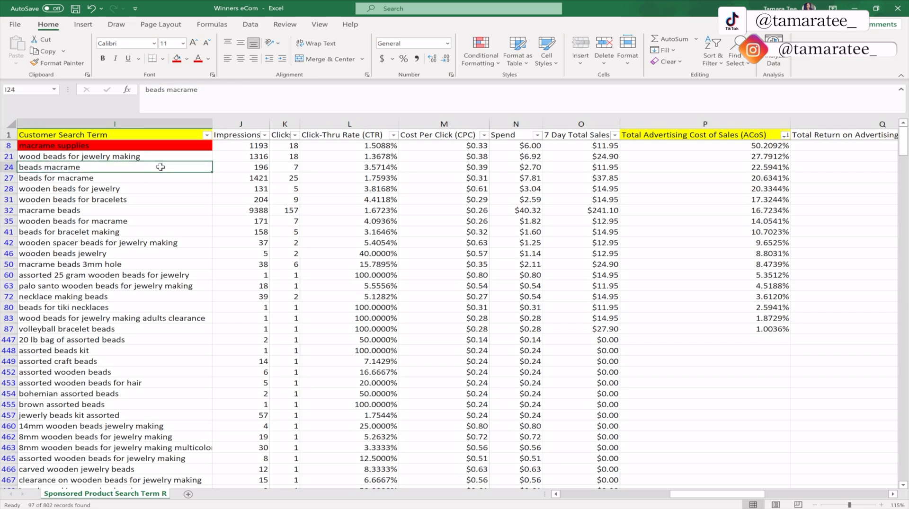
left_click(747, 167)
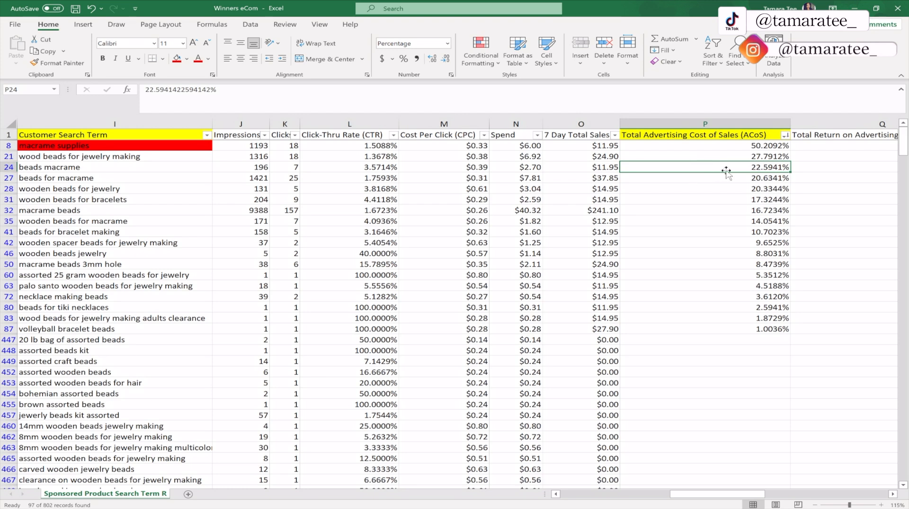
left_click(174, 168)
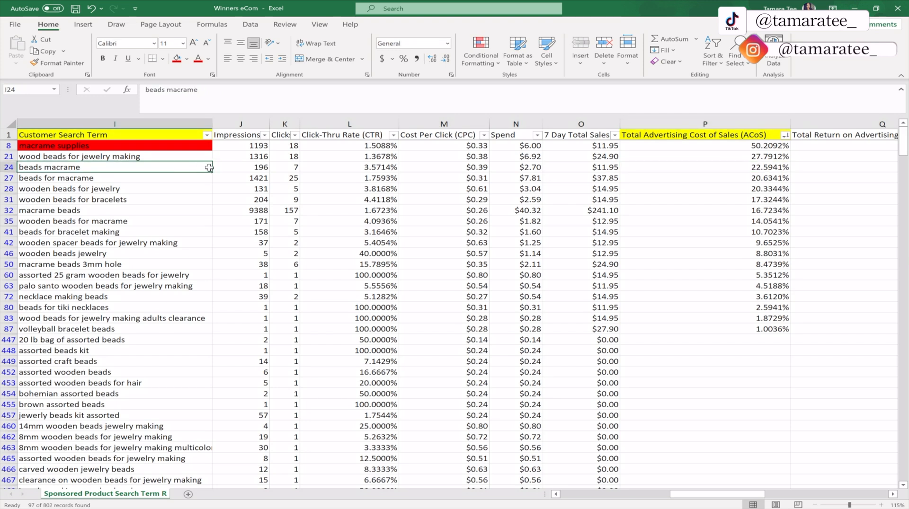
Compare the wording of the "beads for macrame" and "beads macrame" search terms
left_click(137, 180)
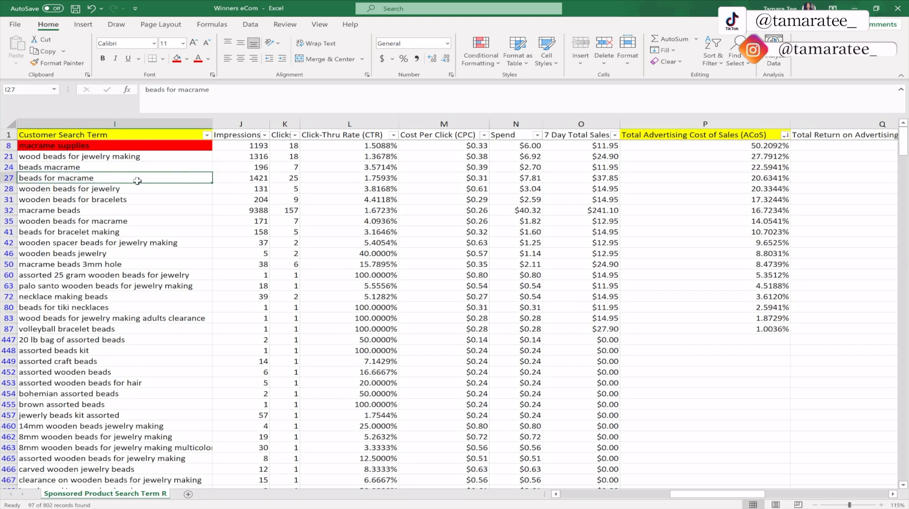
left_click(124, 169)
left_click(124, 179)
left_click(125, 168)
left_click(124, 179)
left_click(125, 168)
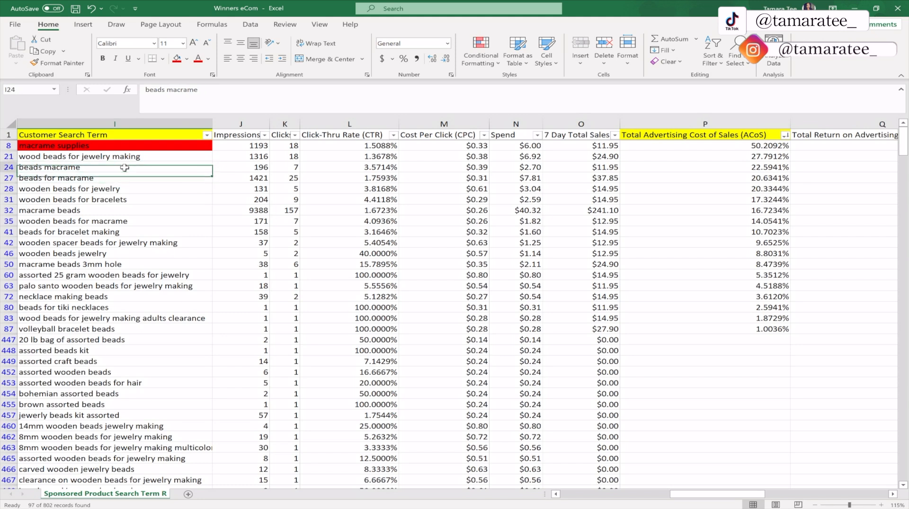
left_click(125, 178)
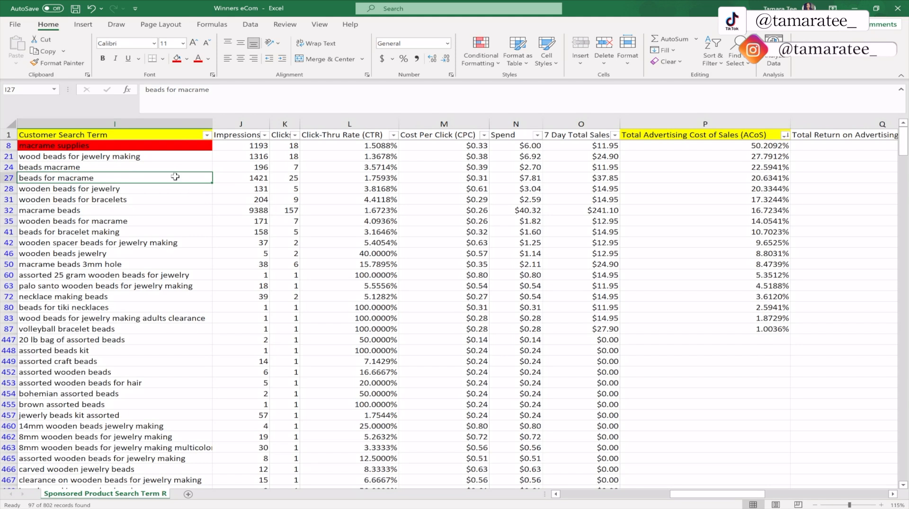
Check the ACoS of "beads for macrame" and highlight the records from "wood beads for jewelry making" through "volleyball bracelet beads"
left_click(661, 180)
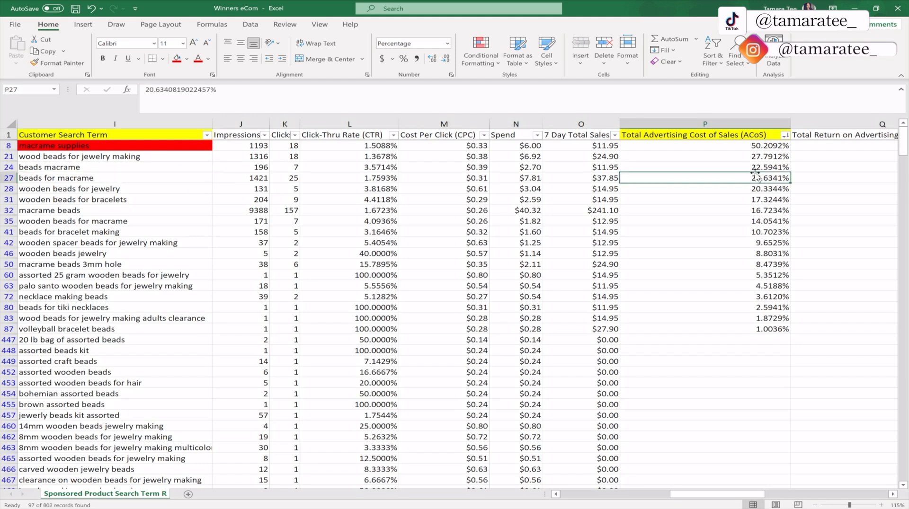
left_click_drag(704, 189, 185, 334)
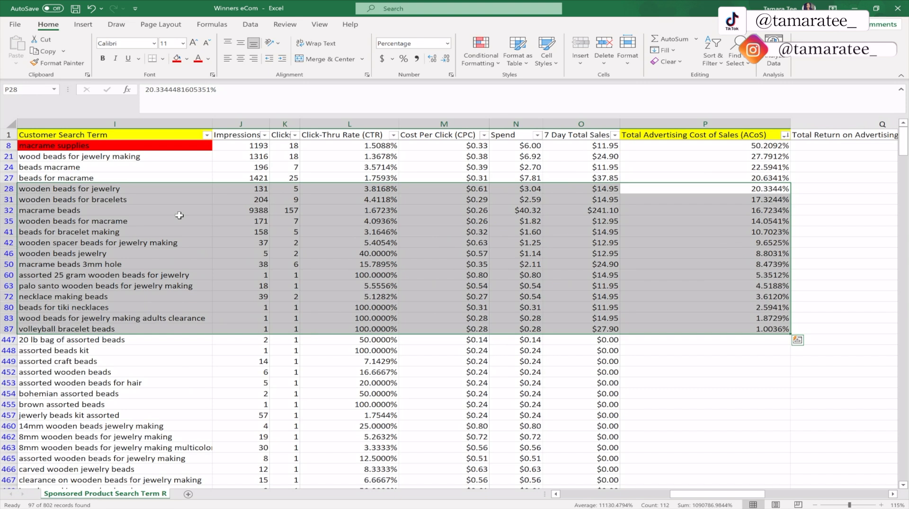
left_click_drag(710, 156, 105, 332)
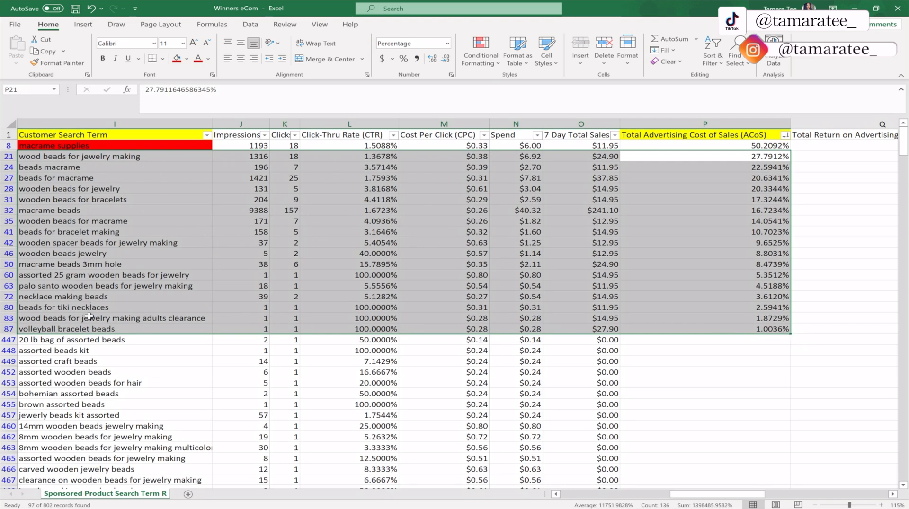
Check the spend and ACoS of the "20 lb bag of assorted beads" search term and fill its term cell with red
left_click(108, 341)
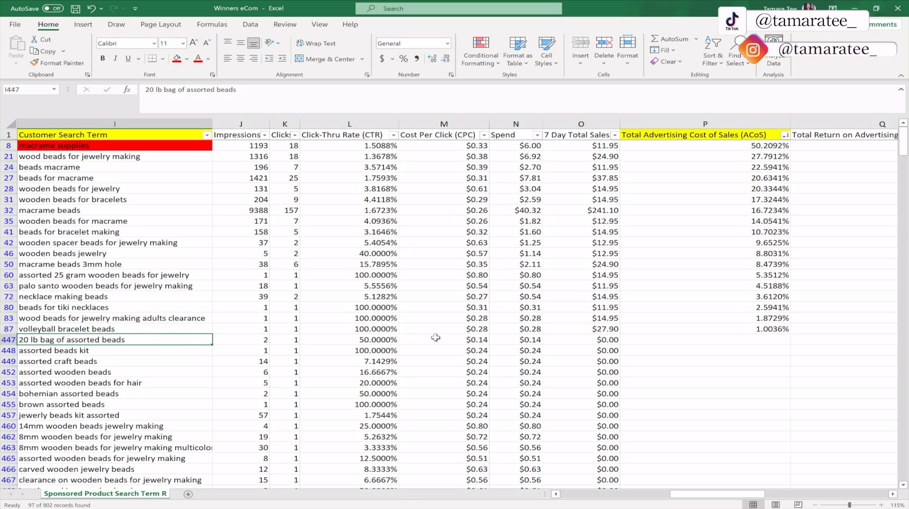
left_click(501, 338)
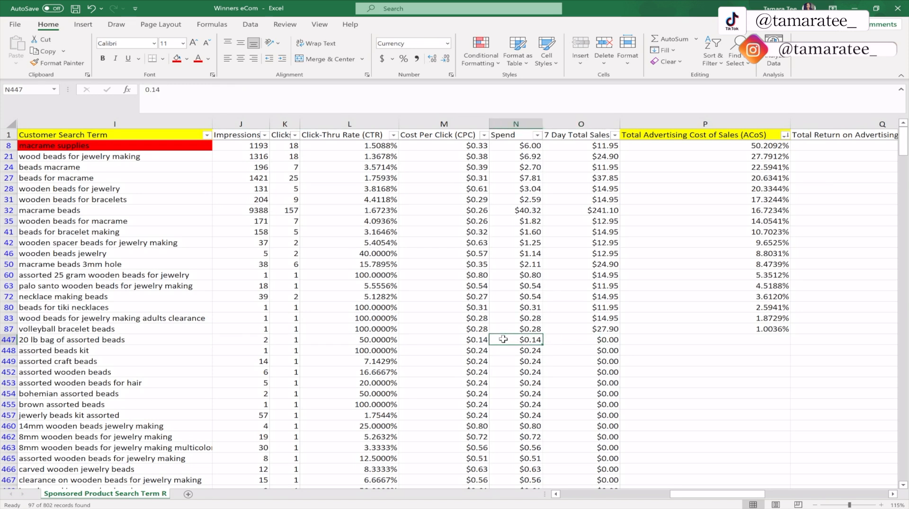
left_click(129, 339)
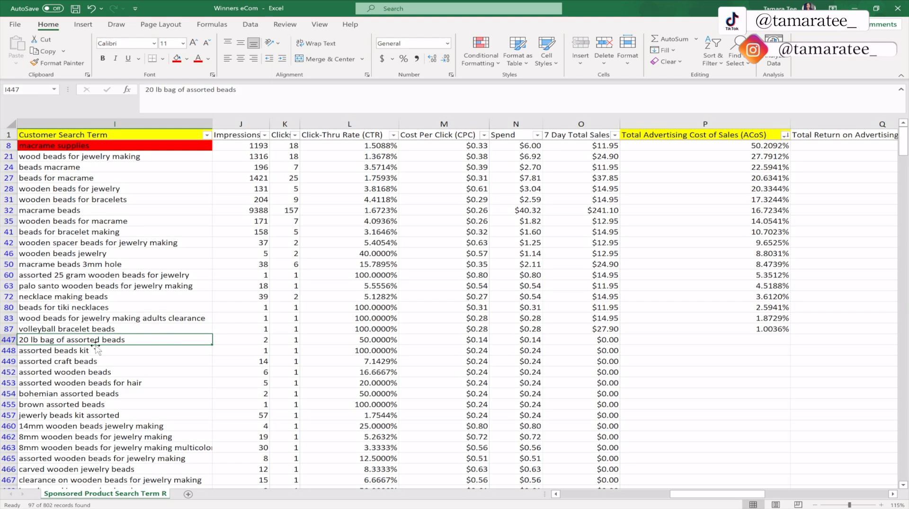
left_click_drag(264, 97, 151, 97)
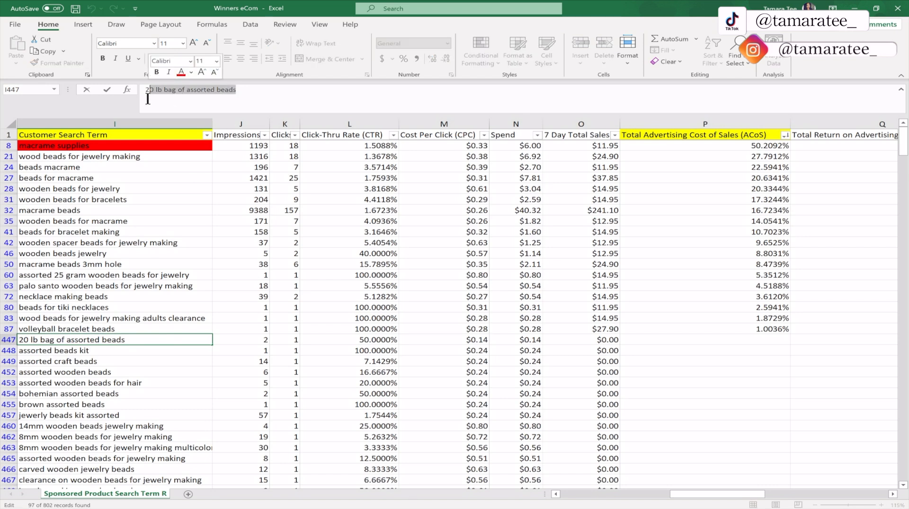
left_click(534, 340)
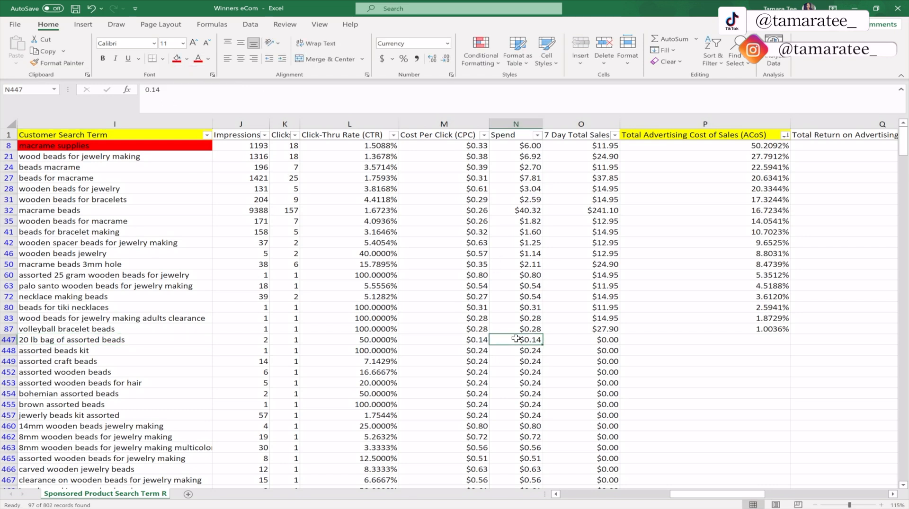
left_click(644, 341)
left_click(510, 341)
left_click(190, 341)
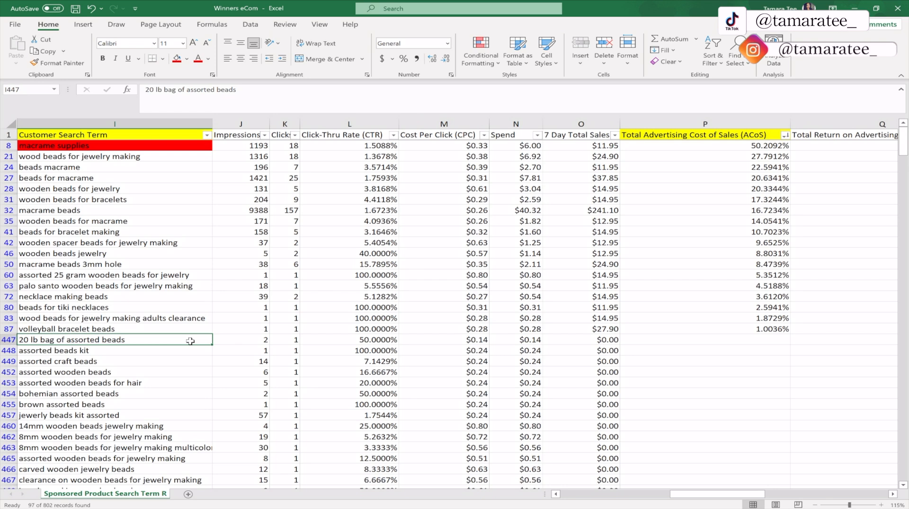
left_click(178, 60)
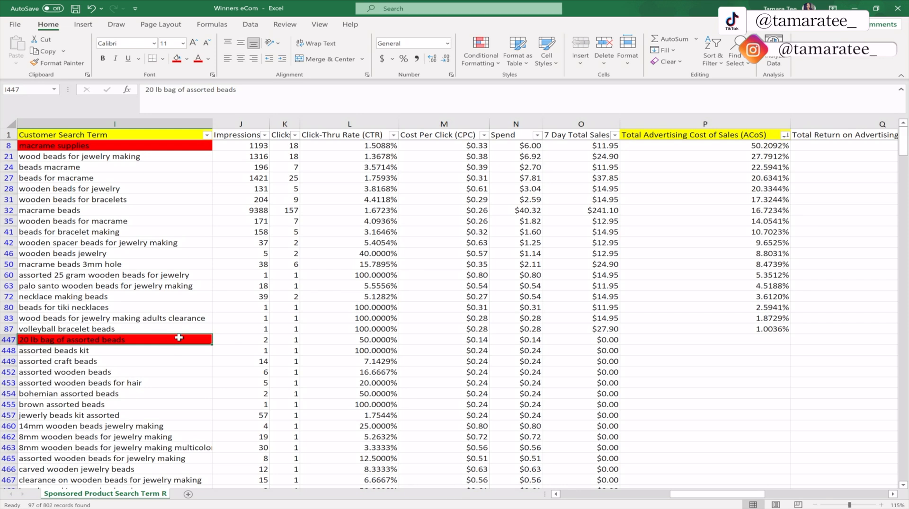
Examine the "20 lb" wording and full text of the red-filled "20 lb bag of assorted beads" term and recheck its spend
left_click(150, 92)
left_click_drag(150, 92, 146, 92)
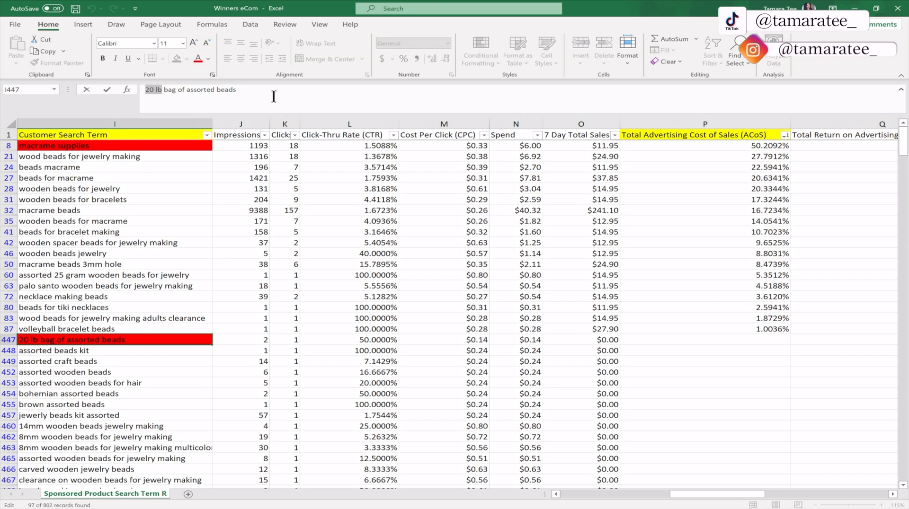
left_click_drag(312, 95, 144, 90)
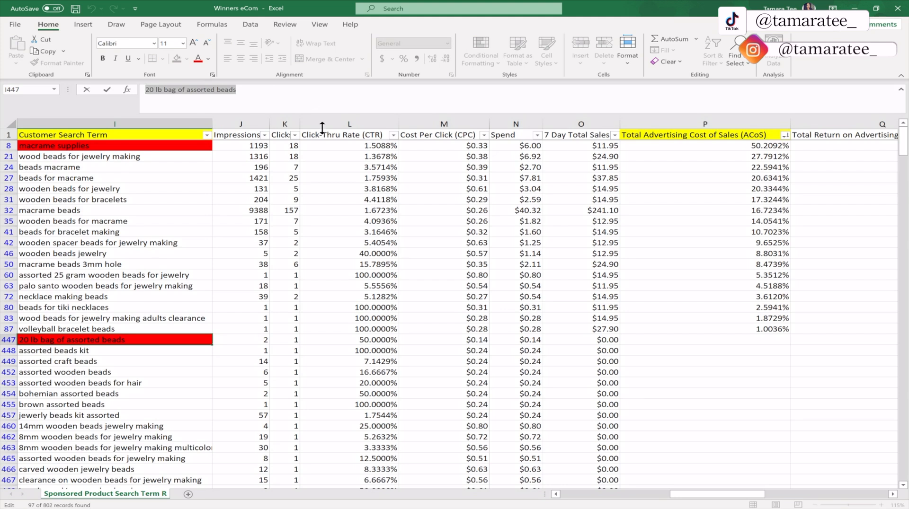
left_click(521, 340)
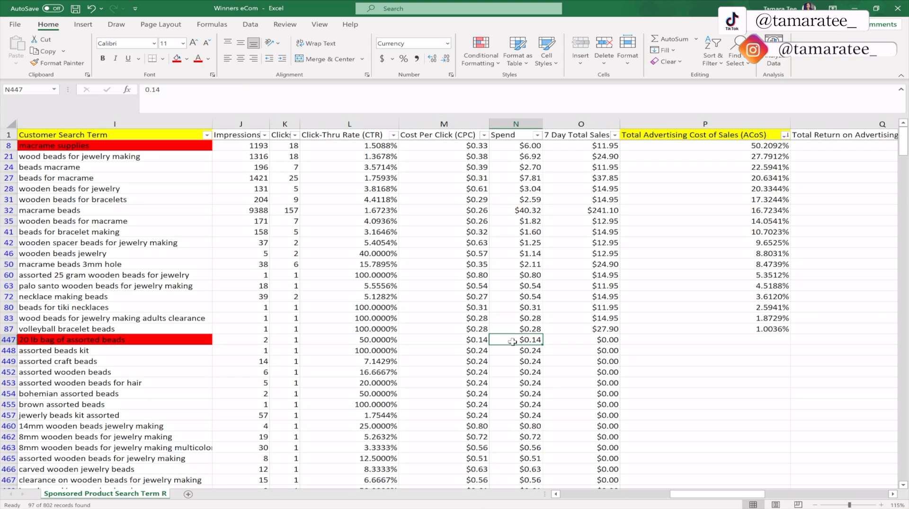
Examine the "20 lb" wording in the red-filled "20 lb bag of assorted beads" term, then leave the text unedited
left_click(153, 339)
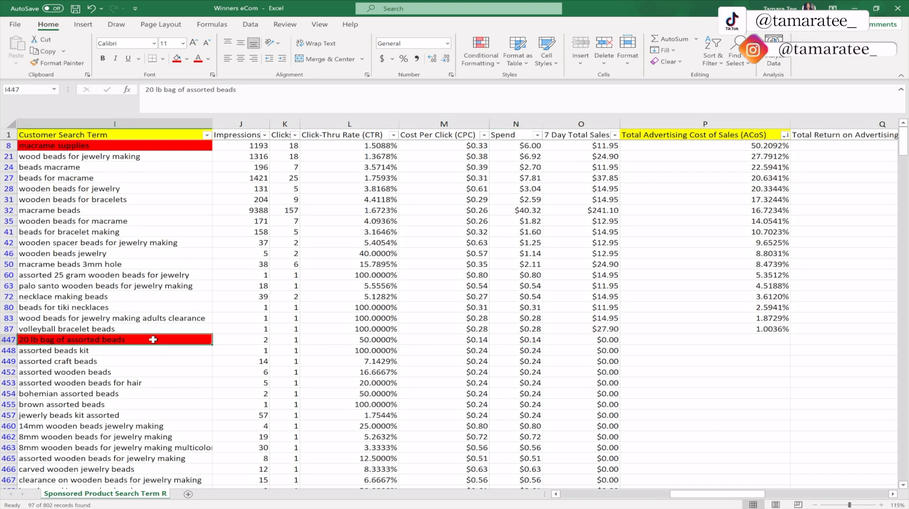
left_click_drag(309, 96, 143, 90)
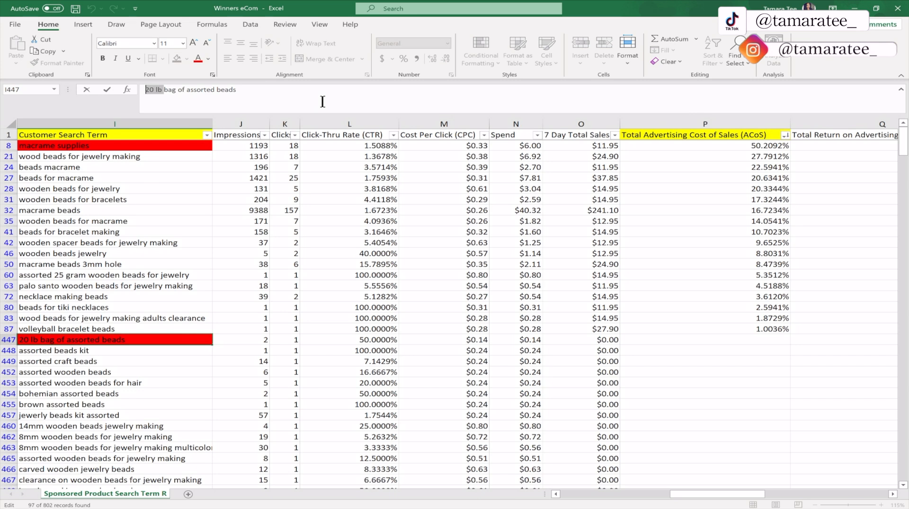
left_click(132, 353)
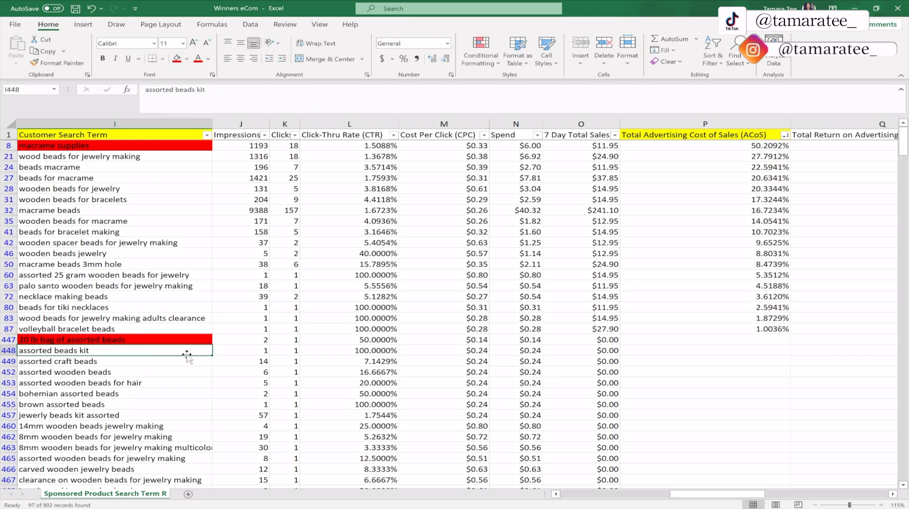
Review the spend from "assorted craft beads" through "jewerly beads kit assorted" and inspect the "assorted beads kit" and "bohemian assorted beads" terms
left_click(511, 361)
left_click_drag(521, 377, 530, 416)
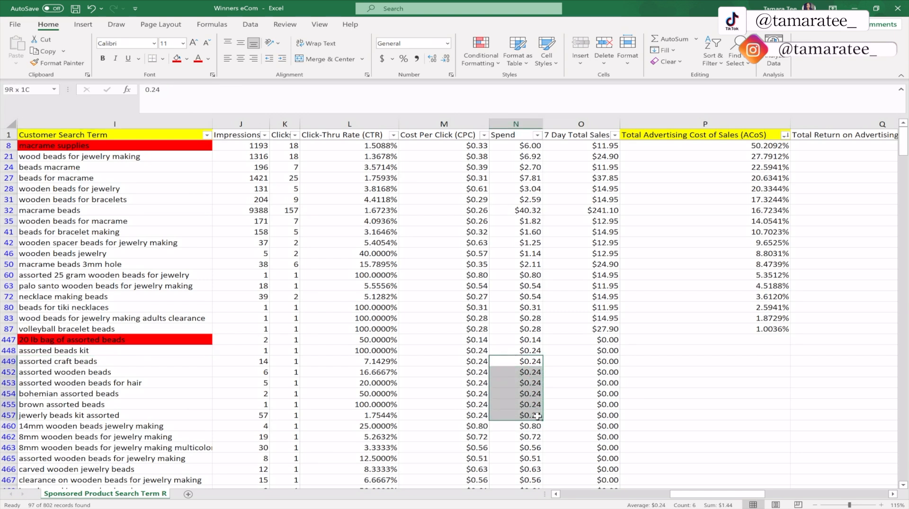
left_click(188, 352)
left_click(172, 394)
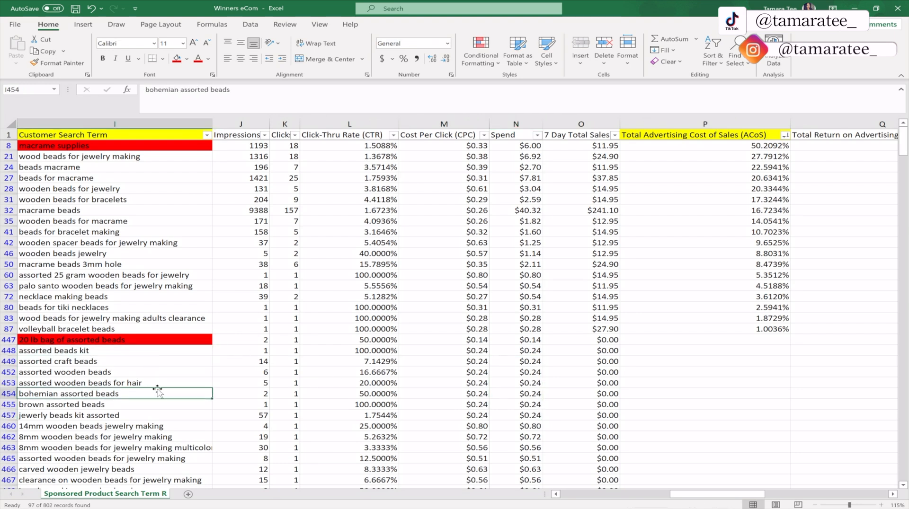
Fill the "brown assorted beads" search term cell with red and highlight the word "brown" in its text
left_click(109, 405)
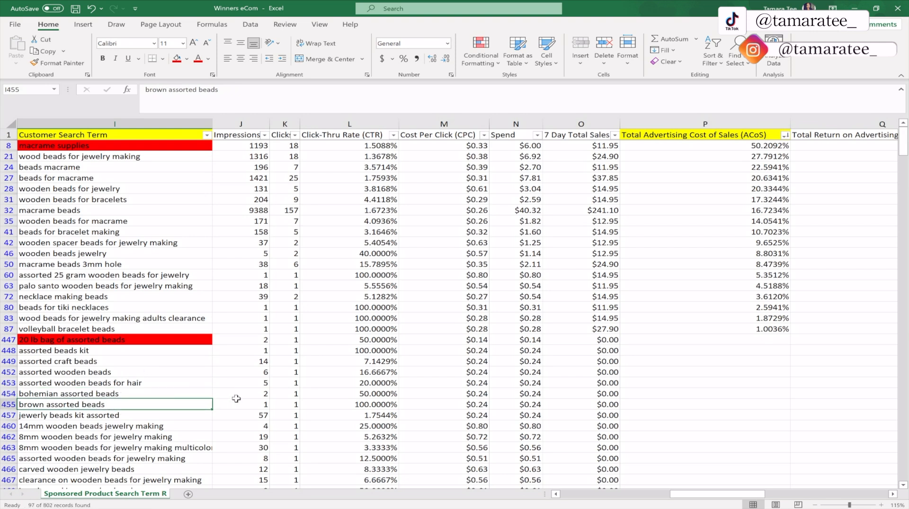
left_click(177, 59)
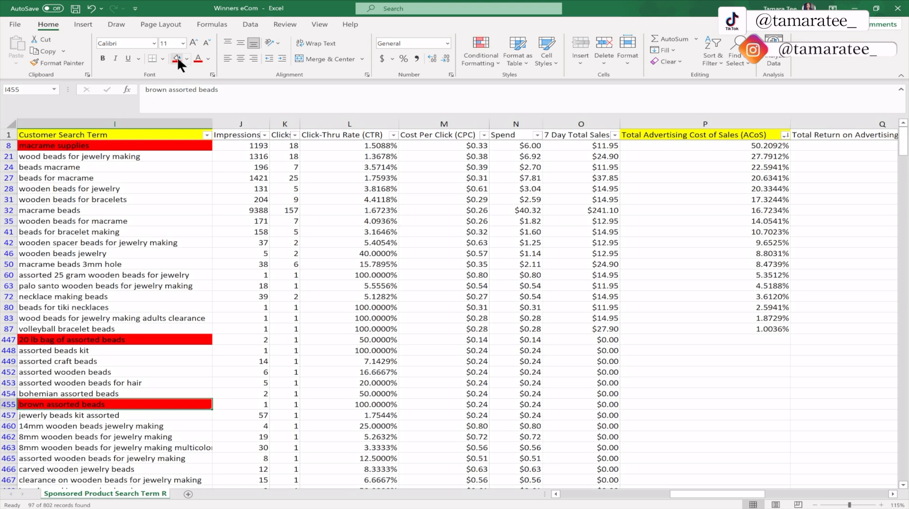
left_click_drag(168, 90, 142, 91)
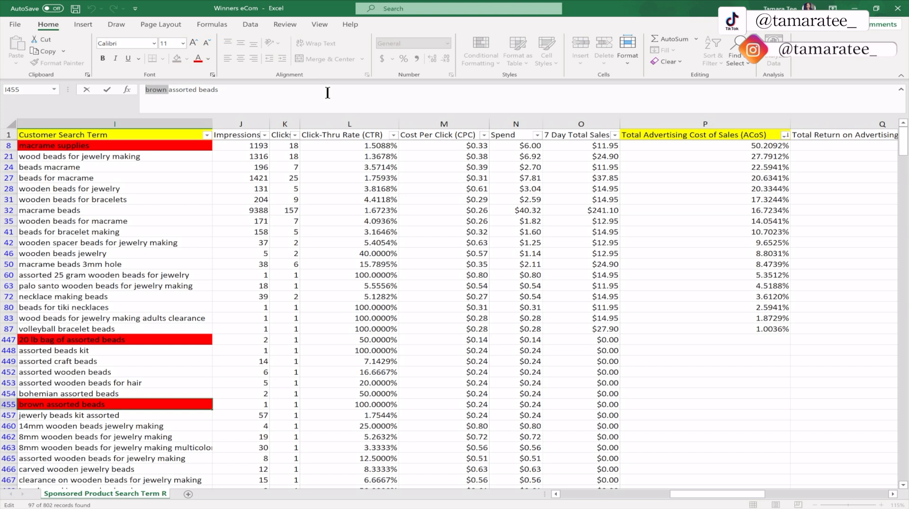
left_click(167, 406)
Sort the filtered search term records by Spend from largest to smallest
left_click(159, 426)
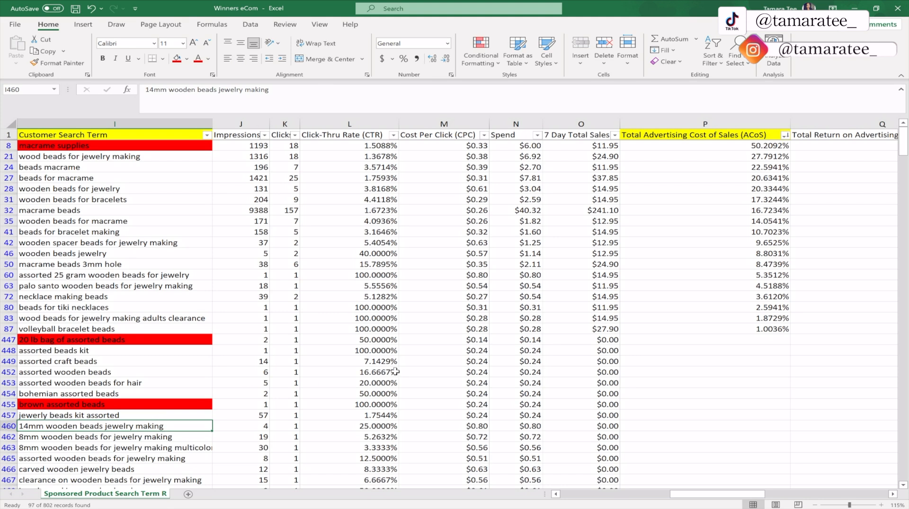
mouse_move(903, 153)
left_mouse_down()
mouse_move(903, 167)
mouse_move(903, 153)
left_mouse_up()
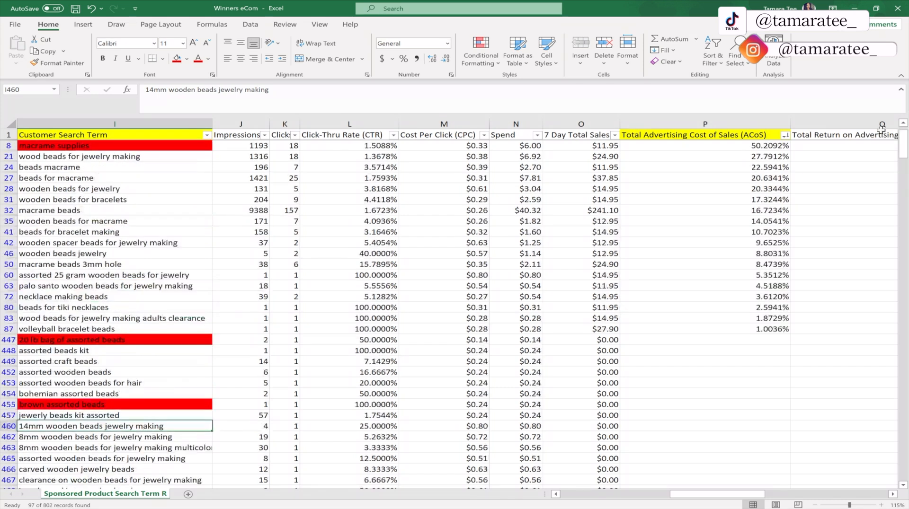
left_click(538, 135)
left_click(511, 158)
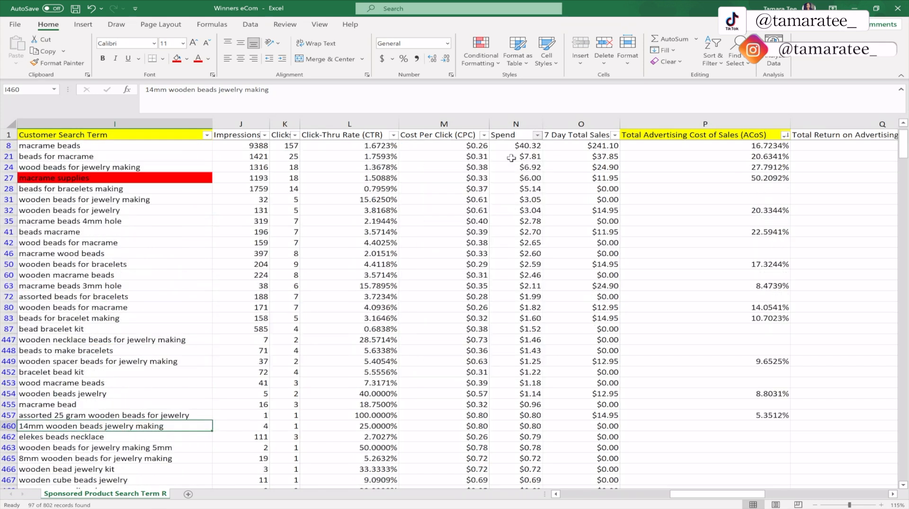
Examine the spend, clicks and ACoS of the "beads for bracelets making" search term
left_click(529, 190)
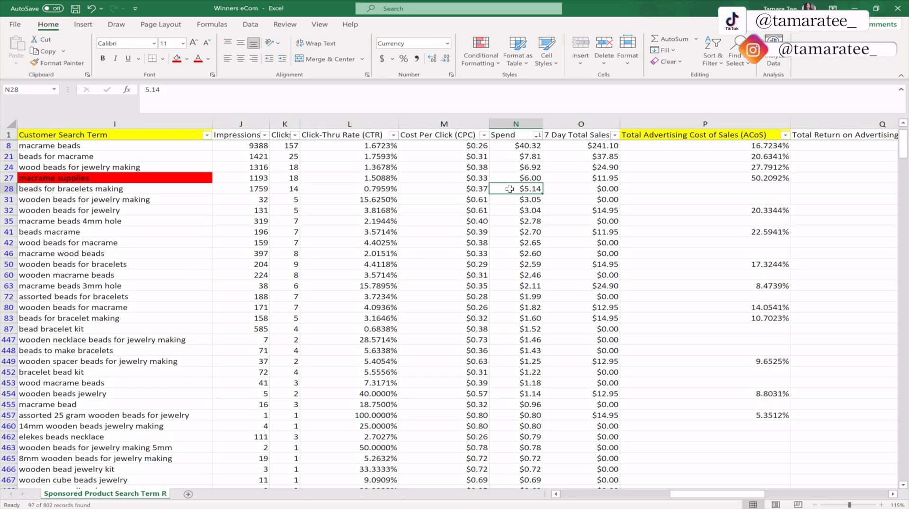
left_click(658, 188)
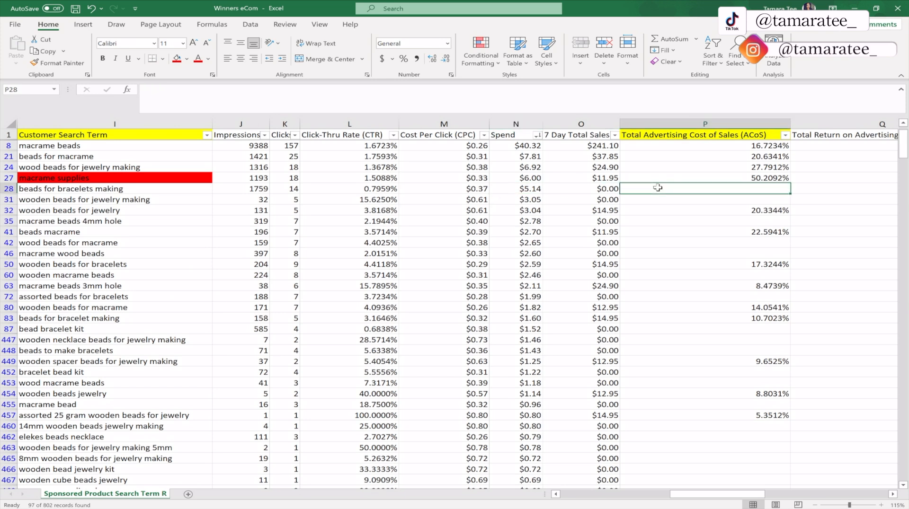
left_click(528, 189)
left_click(283, 188)
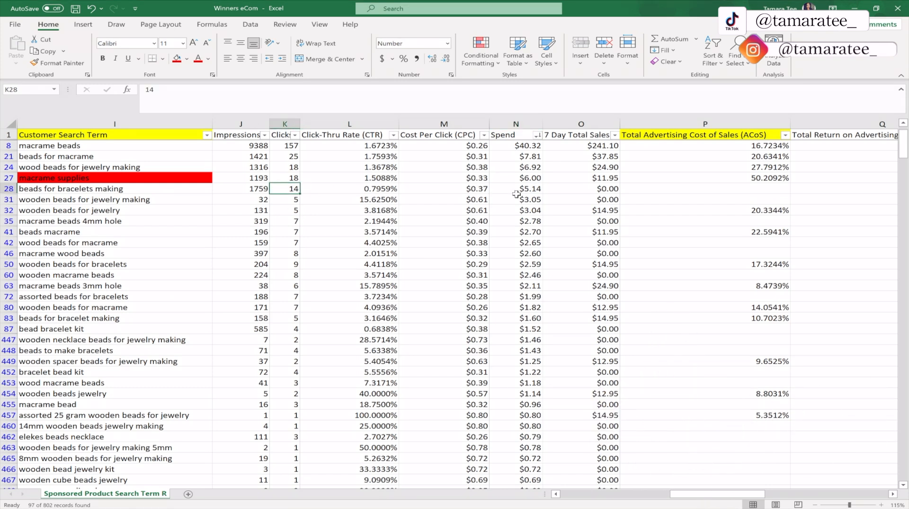
left_click(661, 189)
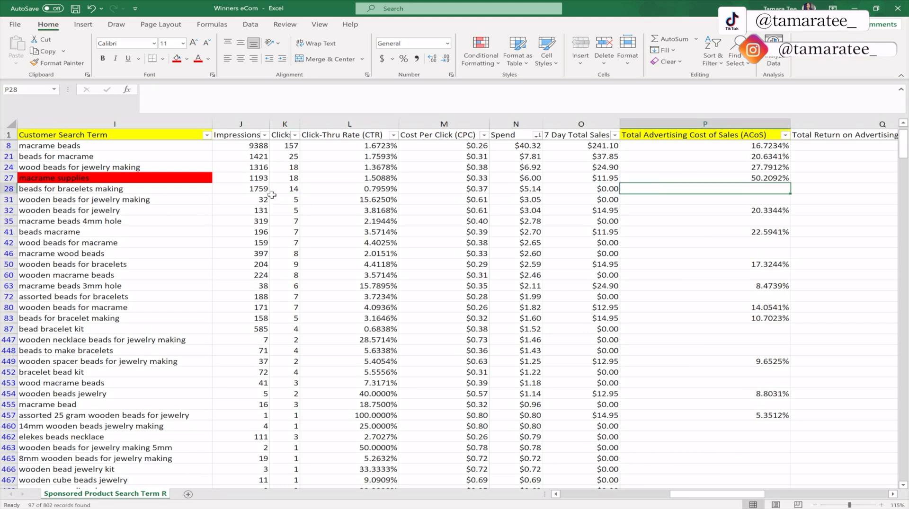
left_click(276, 190)
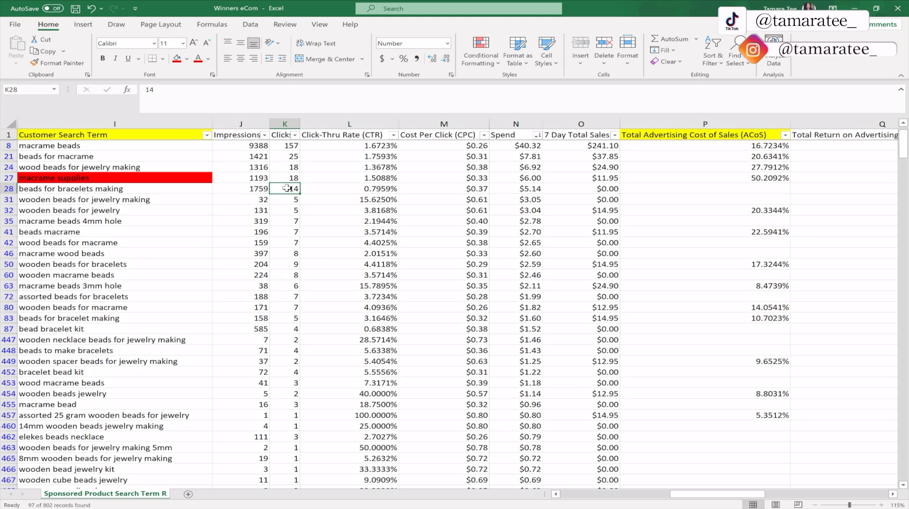
left_click(526, 188)
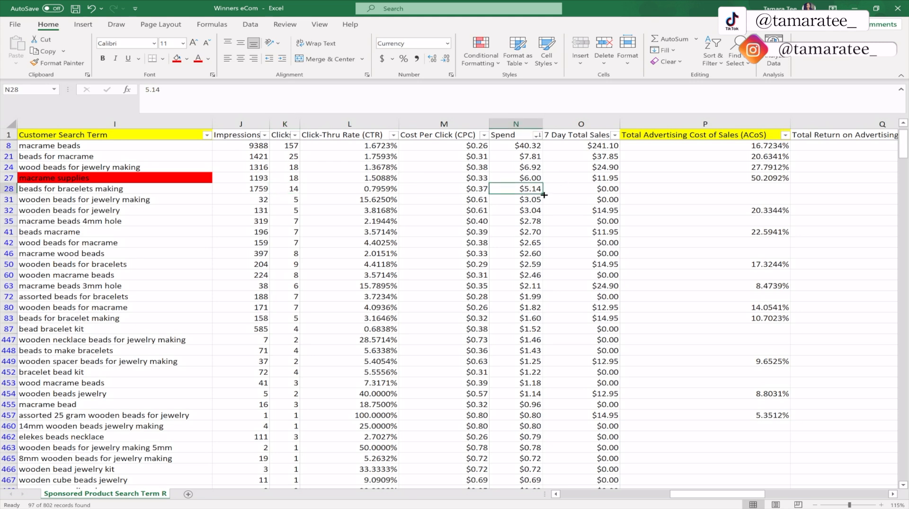
left_click(653, 189)
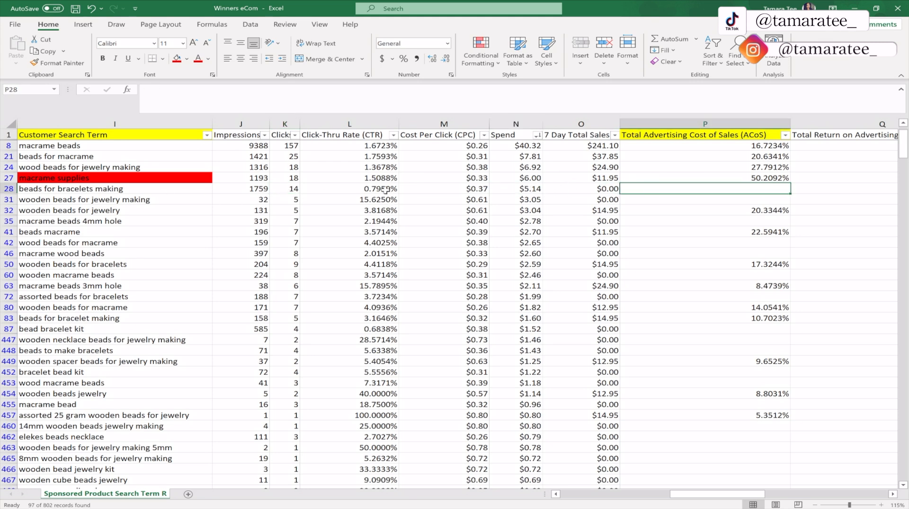
Recheck the spend of "beads for bracelets making" and highlight the full wording of the term
left_click(119, 189)
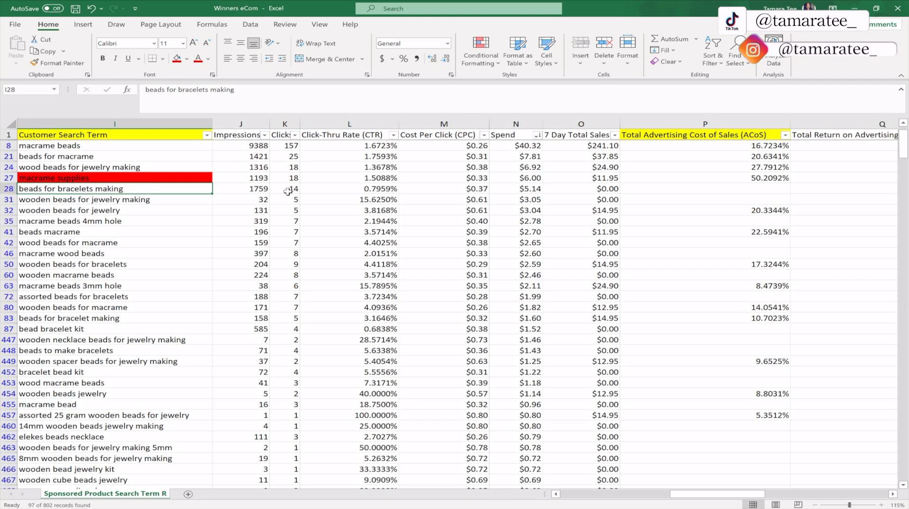
left_click(521, 190)
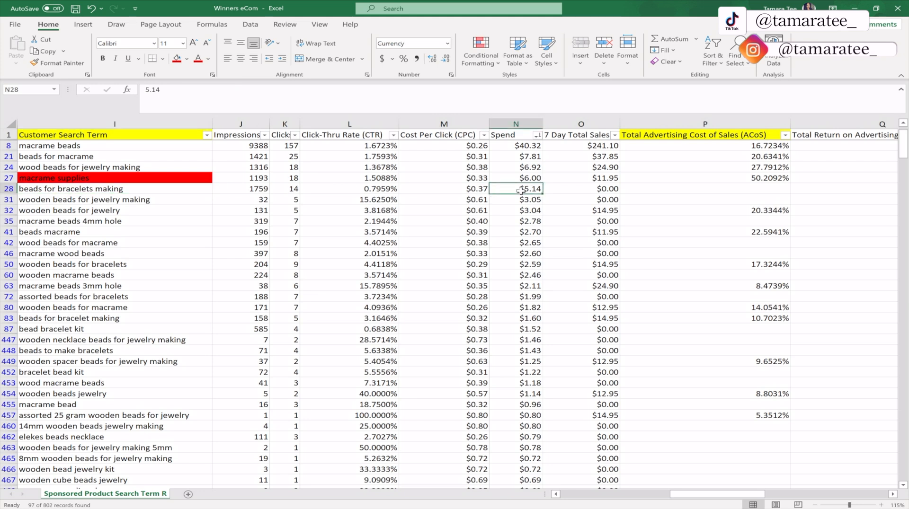
left_click(187, 190)
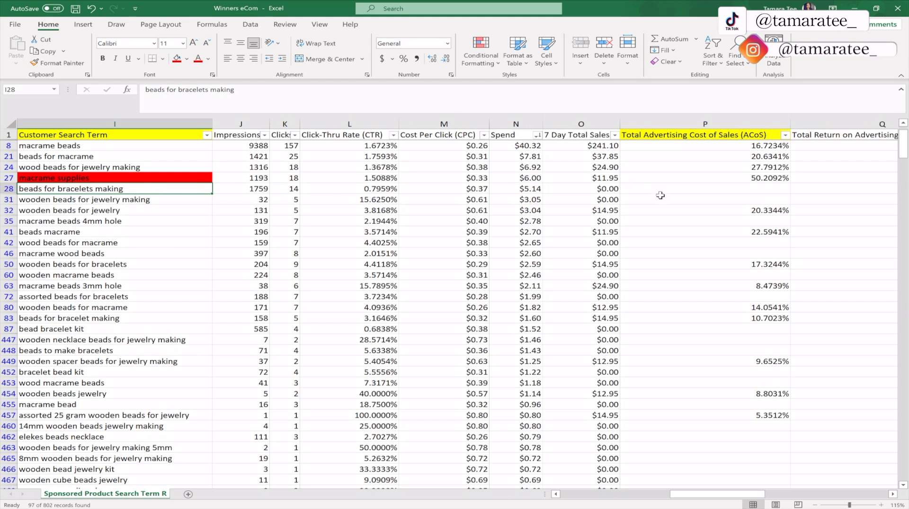
left_click_drag(261, 109, 118, 83)
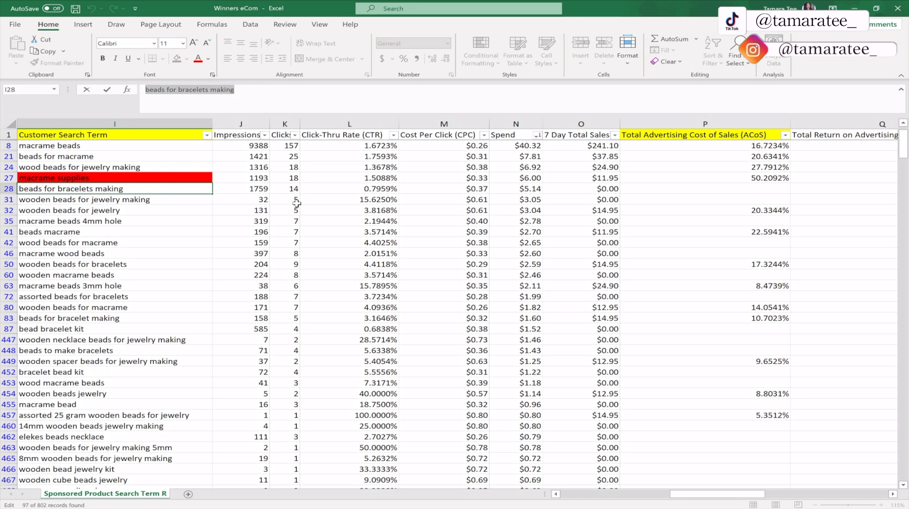
Go over the clicks, ACoS and spend in the "beads for bracelets making" record again
left_click(292, 189)
left_click(681, 186)
left_click(281, 188)
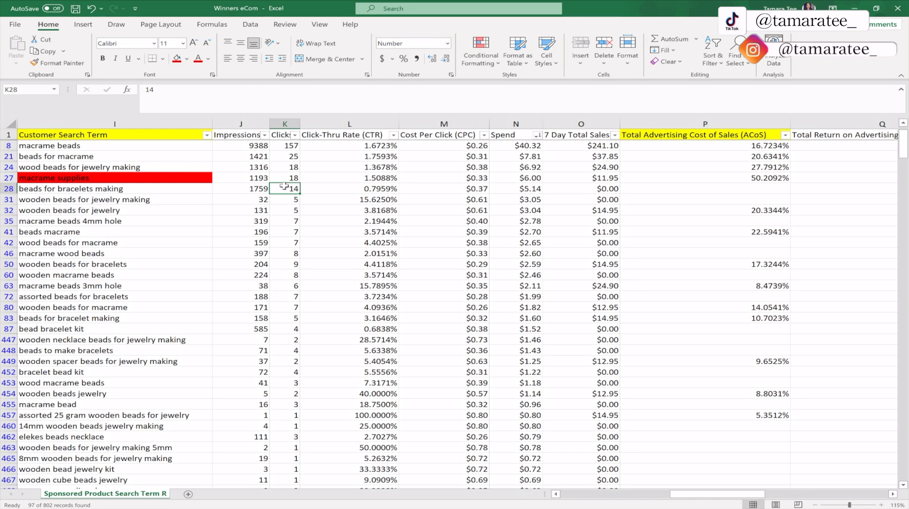
left_click(523, 188)
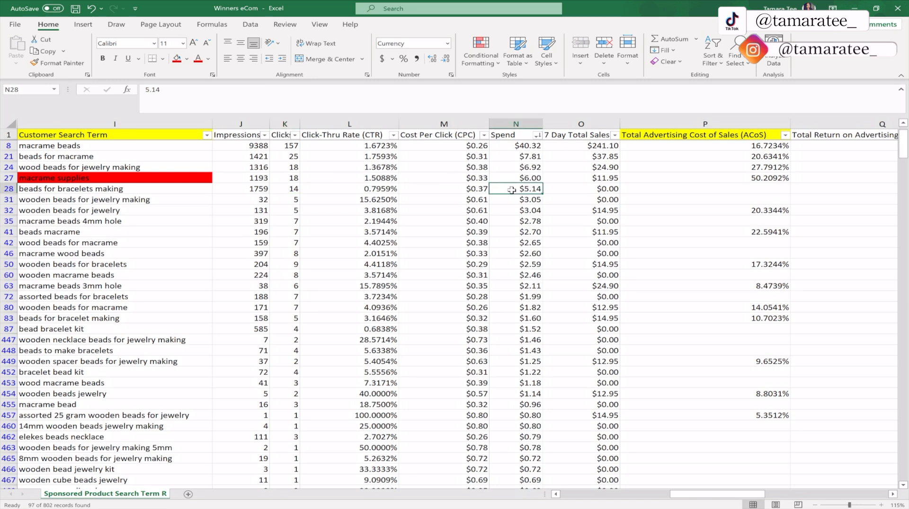
left_click(176, 191)
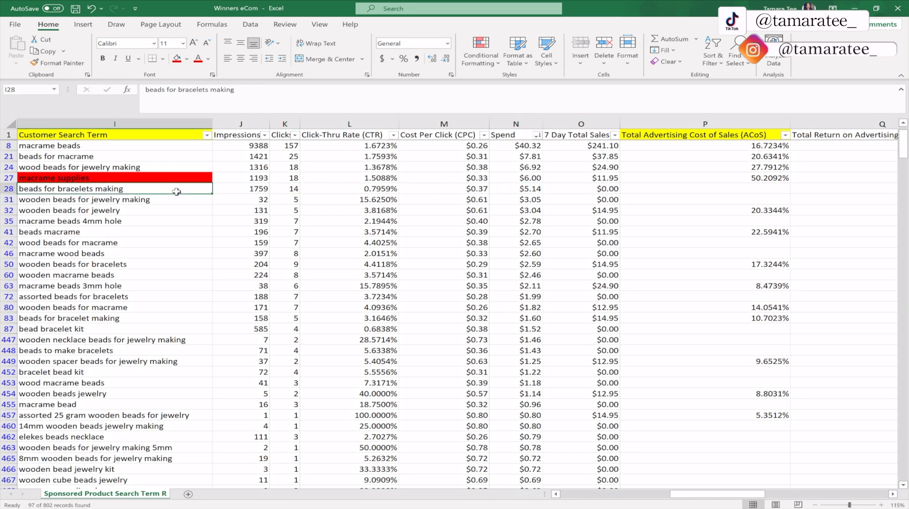
Compare the spend on "beads for bracelets making" with the 7-day total sales of "macrame supplies" and recheck the former's clicks
left_click(495, 191)
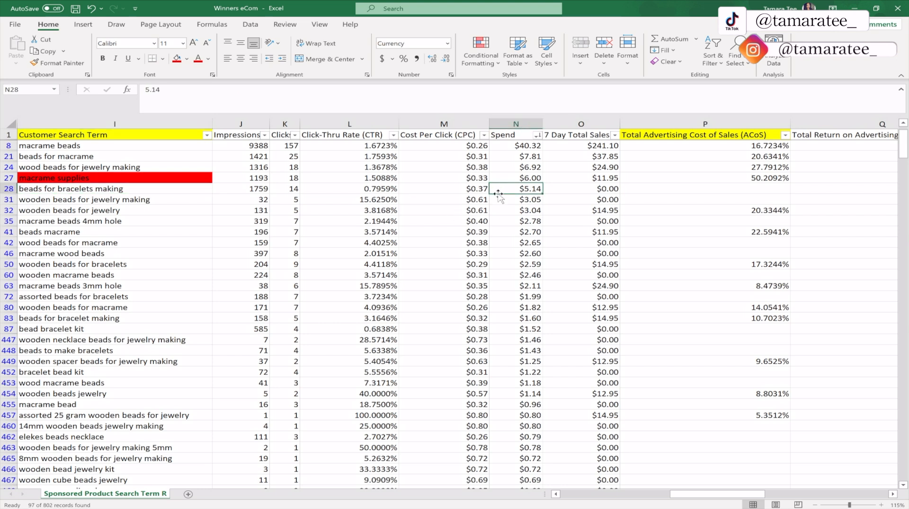
left_click(591, 178)
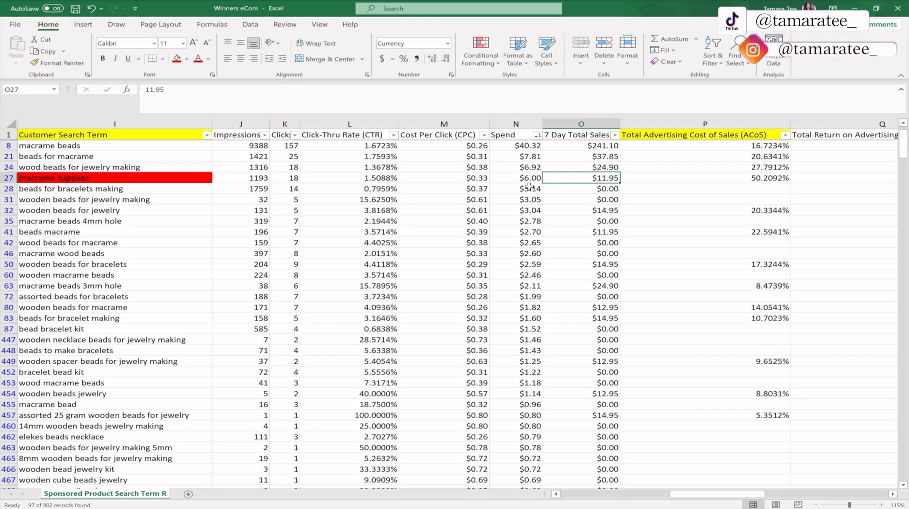
left_click(520, 188)
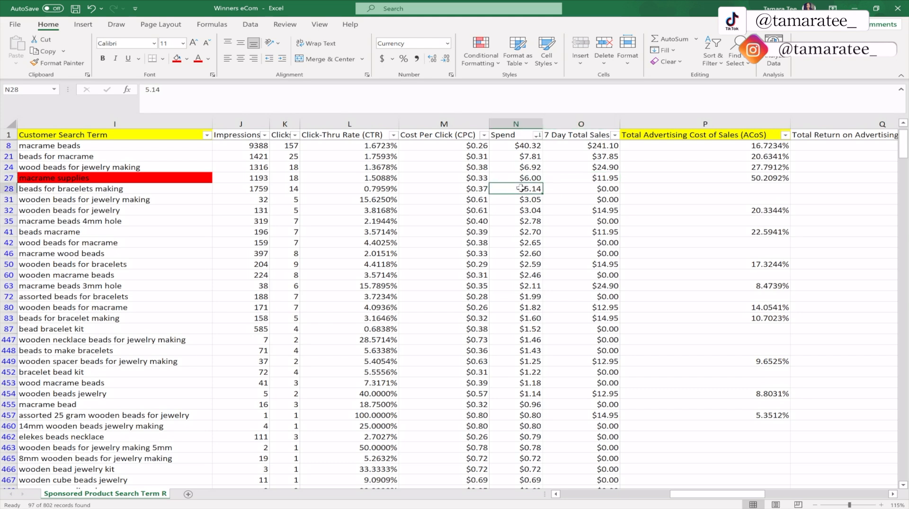
left_click(173, 188)
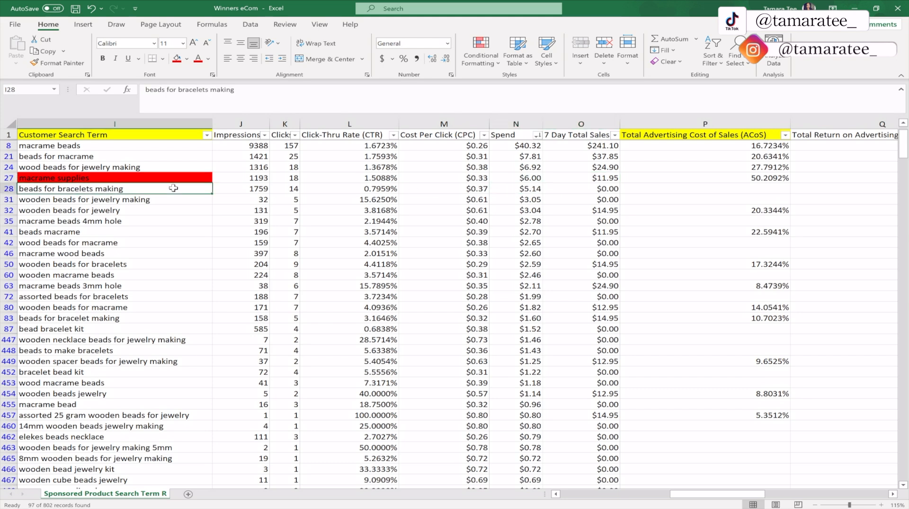
left_click(539, 190)
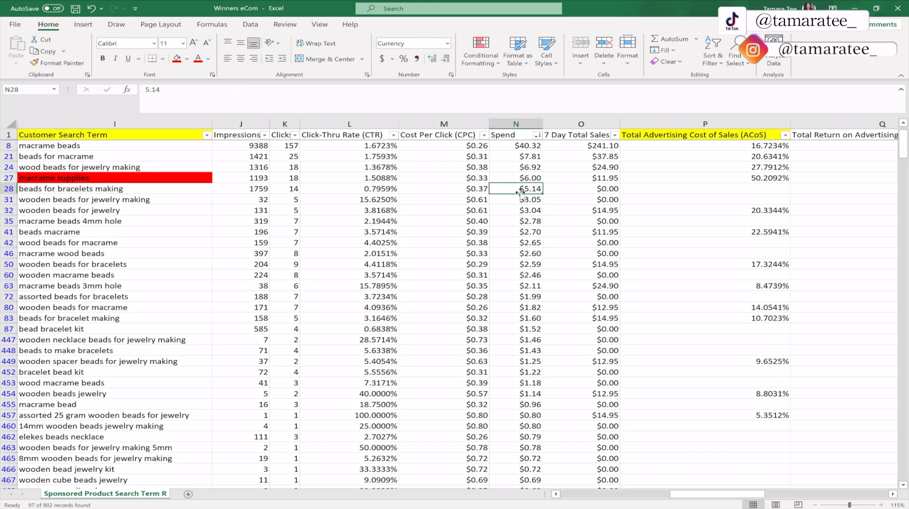
left_click(576, 180)
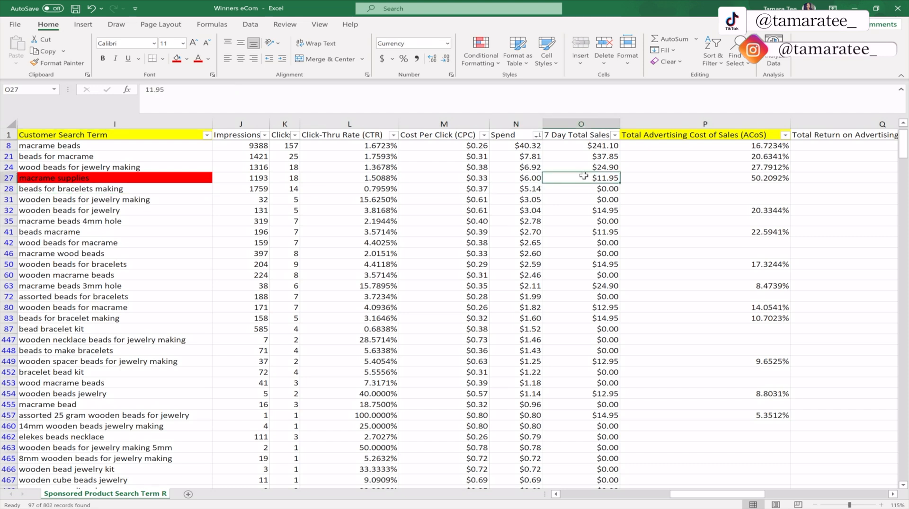
left_click(523, 192)
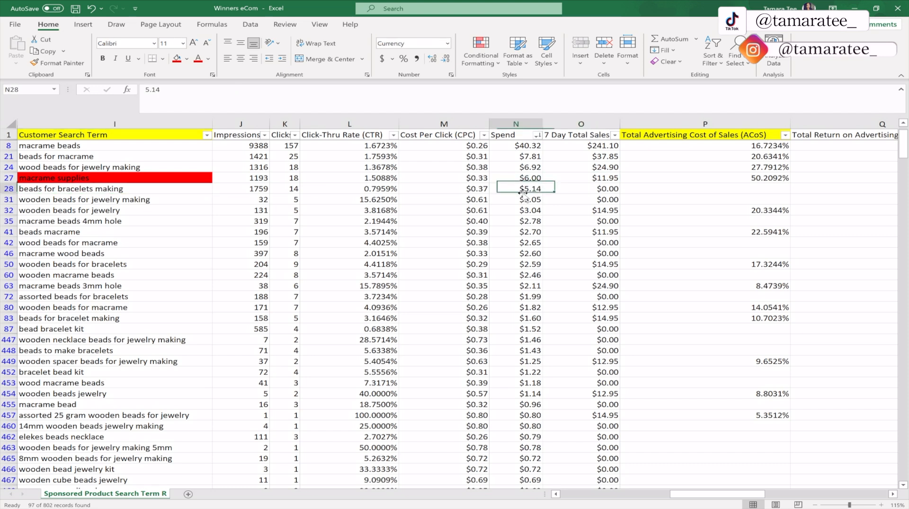
left_click(155, 192)
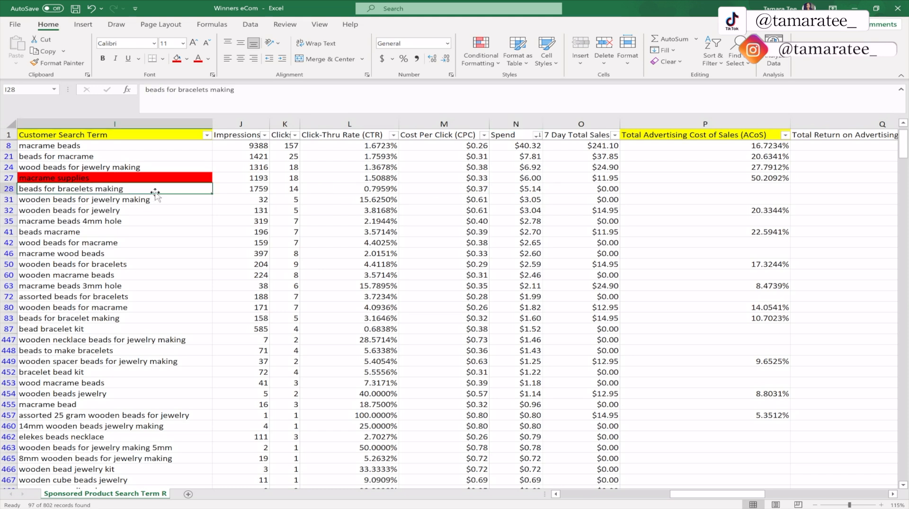
left_click(290, 191)
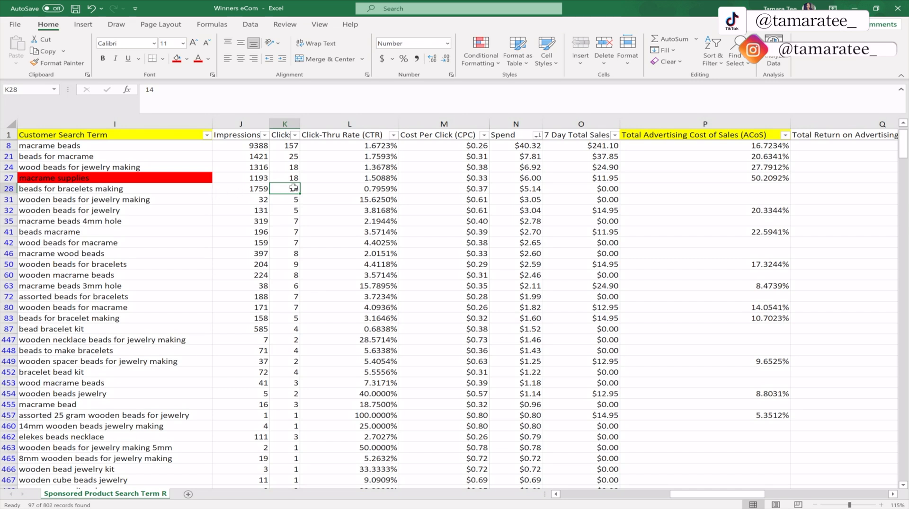
left_click(530, 189)
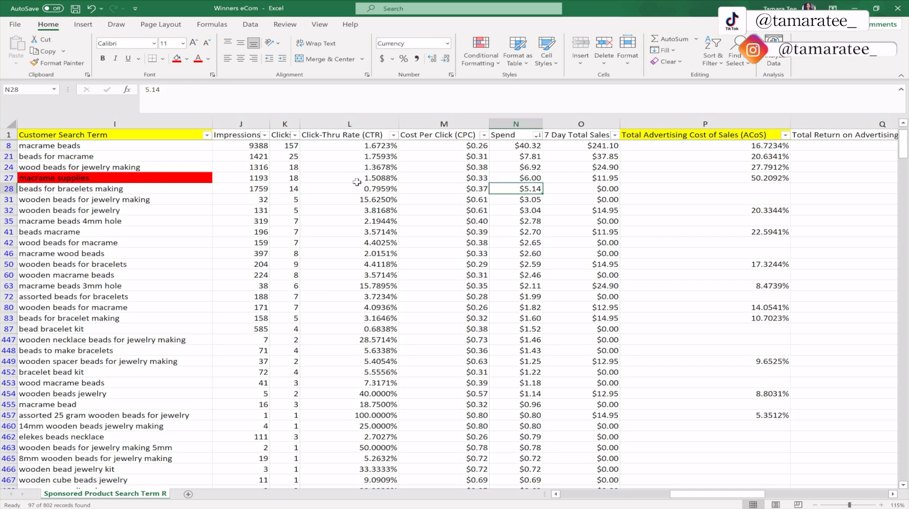
Compare the spend on "beads for bracelets making" with "wooden beads for jewelry making", and check the latter's wording and clicks
left_click(159, 189)
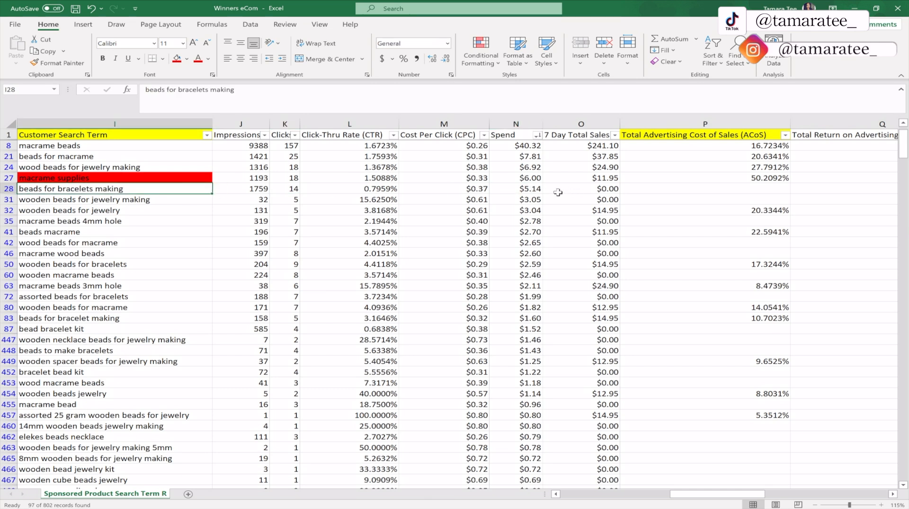
left_click(540, 191)
left_click(541, 200)
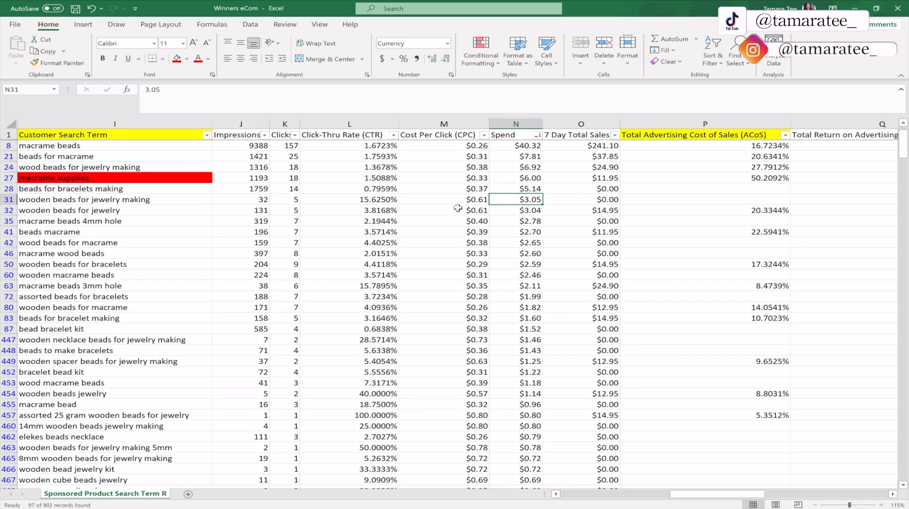
left_click(188, 211)
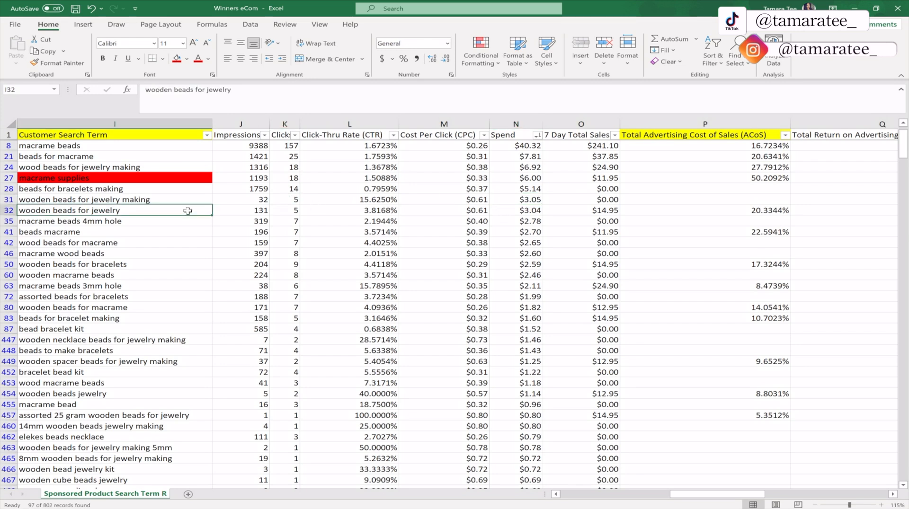
left_click(184, 199)
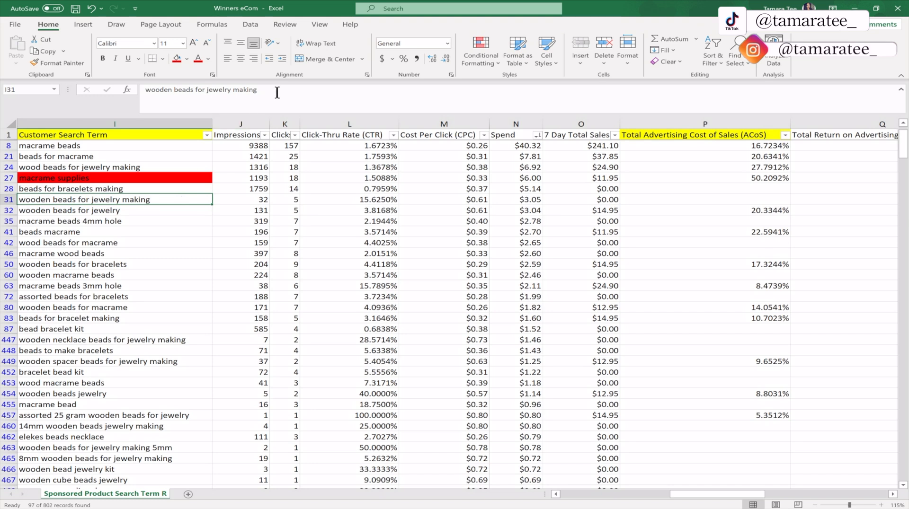
left_click_drag(257, 89, 144, 89)
left_click(289, 201)
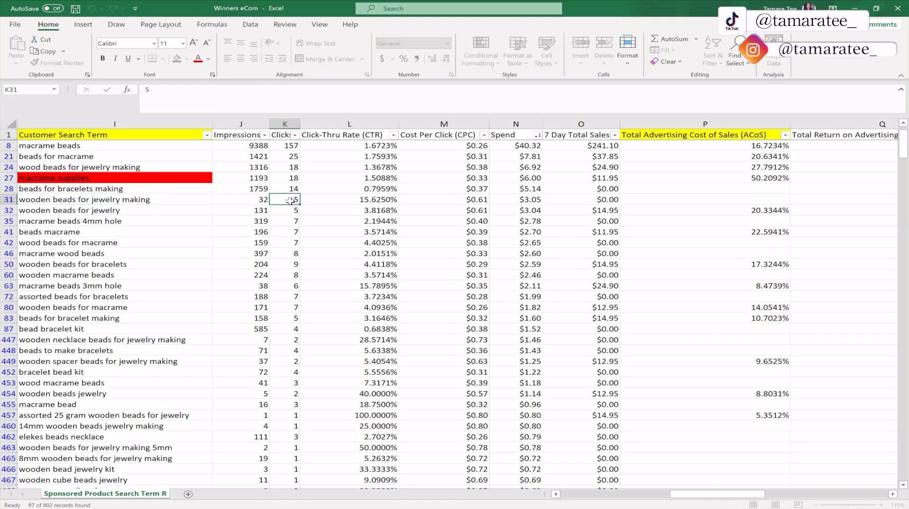
left_click(529, 198)
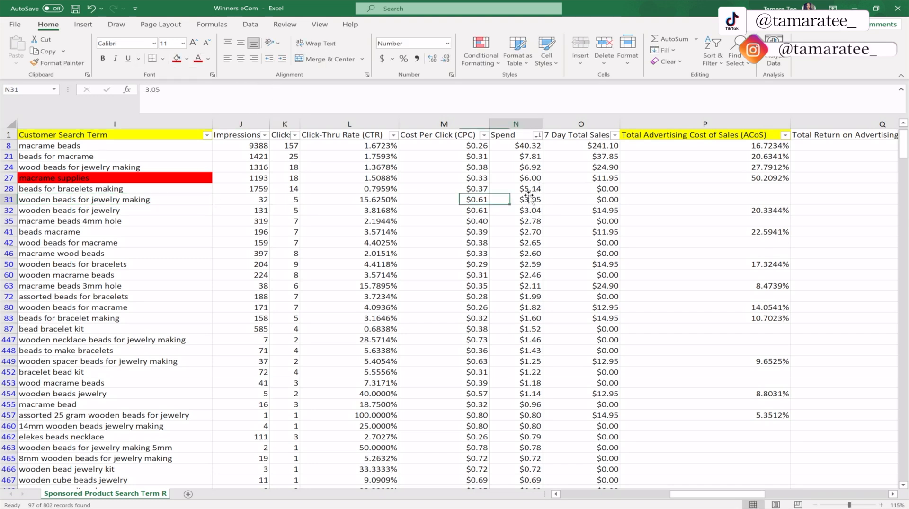
Review the spend, sales and ACoS of the search terms from "beads for bracelets making" down to "macrame wood beads"
left_click(183, 203)
left_click_drag(186, 188, 189, 210)
left_click(623, 210)
left_click(527, 230)
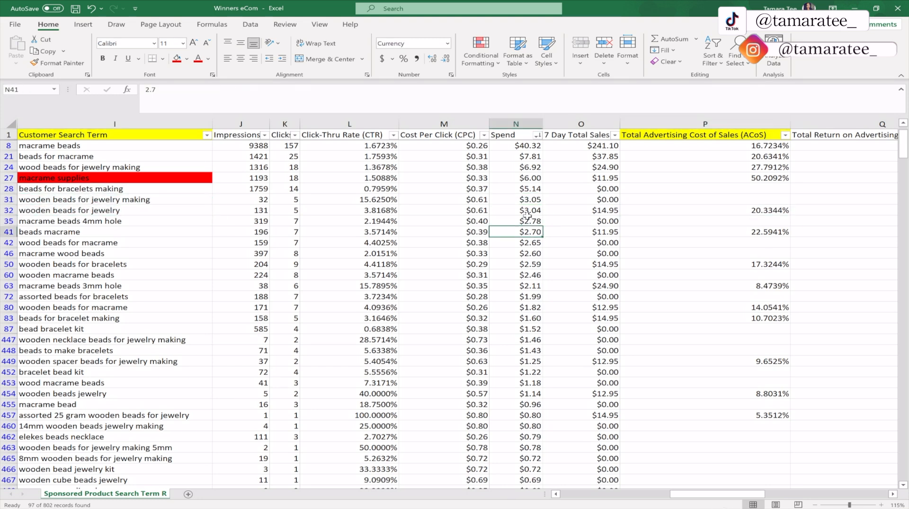
left_click(524, 221)
left_click(524, 244)
left_click(527, 254)
left_click_drag(700, 242, 519, 260)
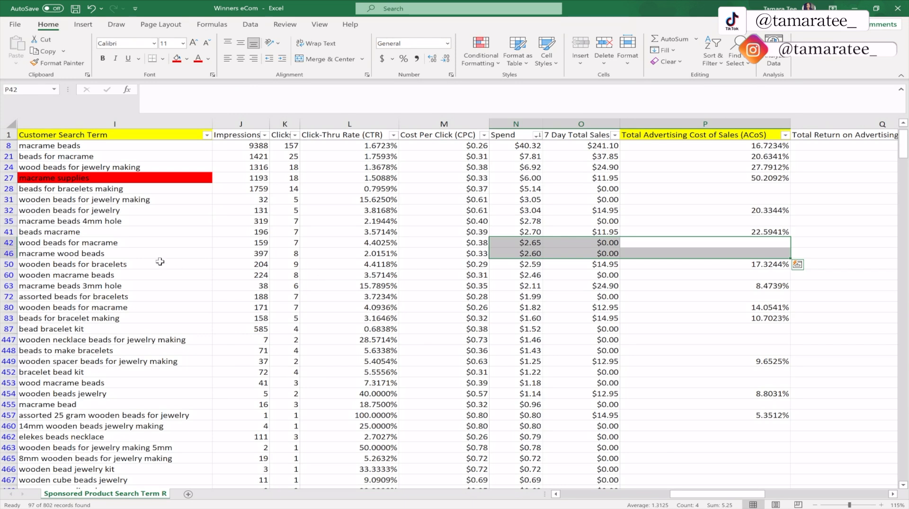
Recheck the "macrame supplies" wording against "wooden beads for jewelry making", and look at the spend on "wood beads for macrame"
left_click(150, 244)
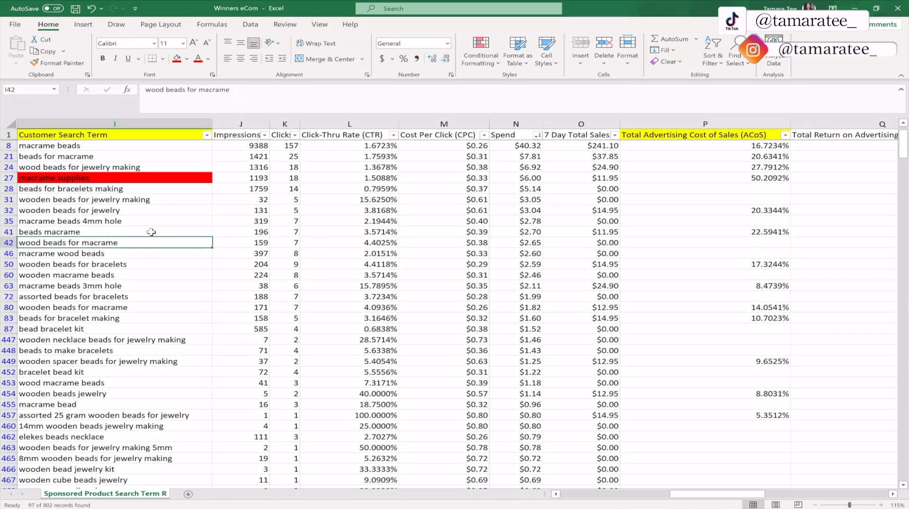
left_click(140, 179)
double_click(140, 179)
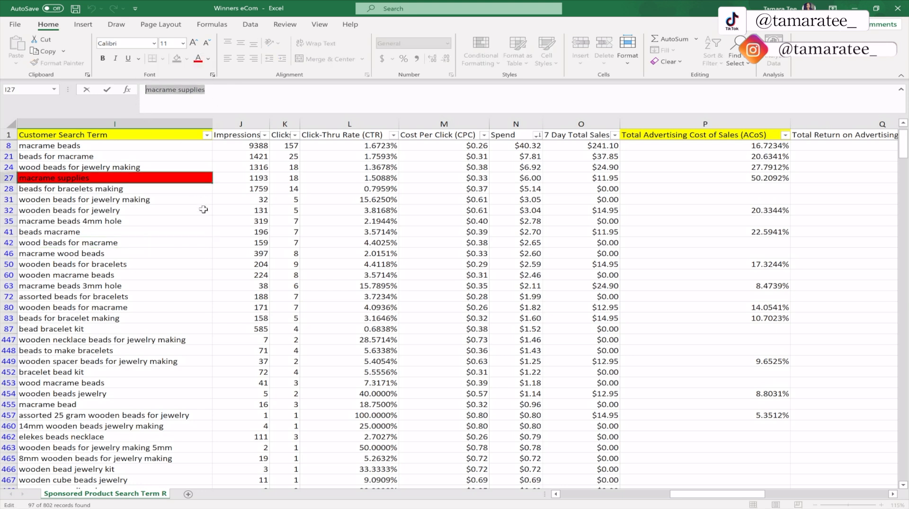
left_click(136, 199)
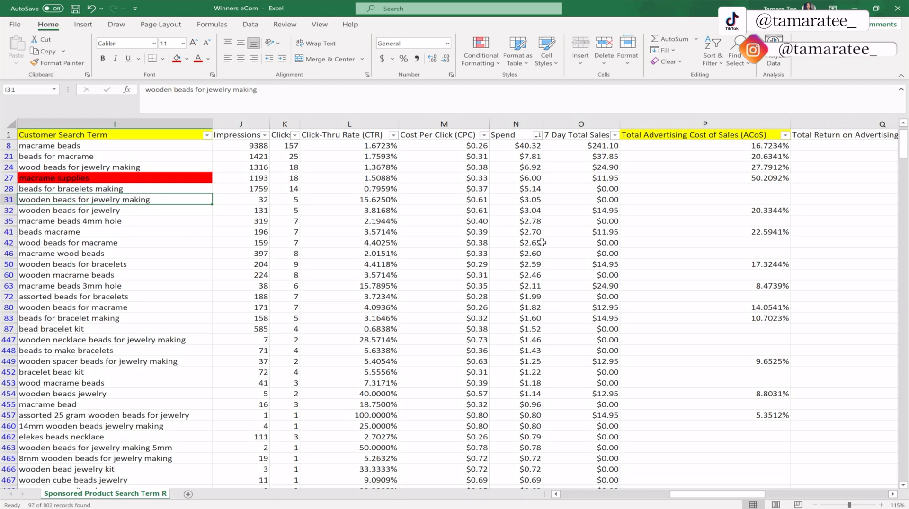
left_click(528, 243)
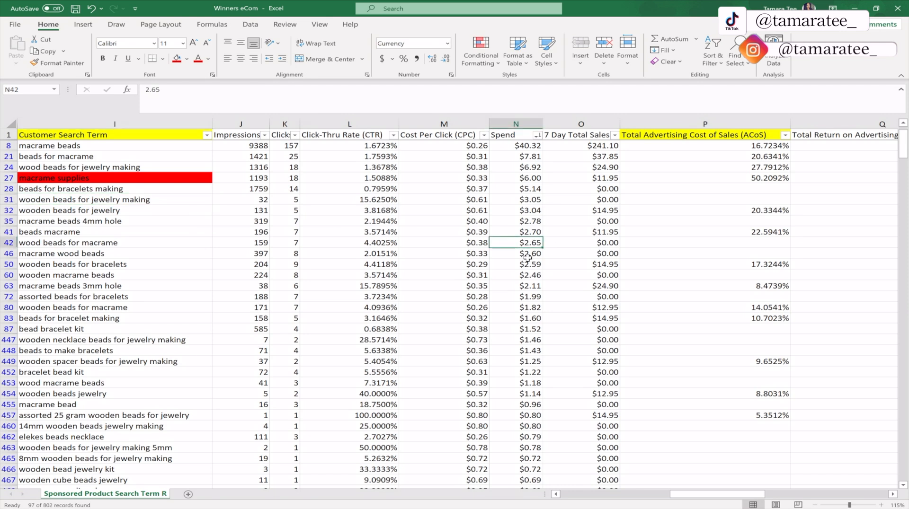
Mark the "8mm wooden beads for jewelry making" search term with a red fill
left_click(143, 274)
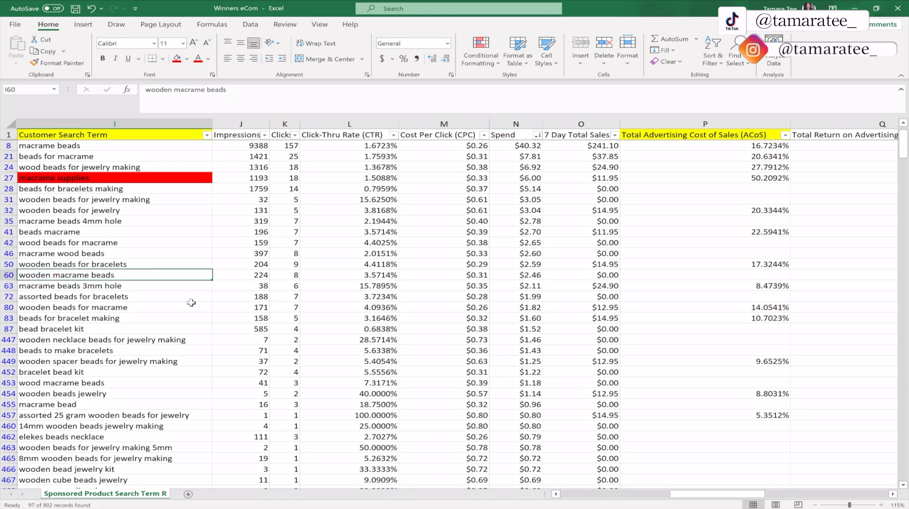
left_click(81, 403)
left_click(97, 460)
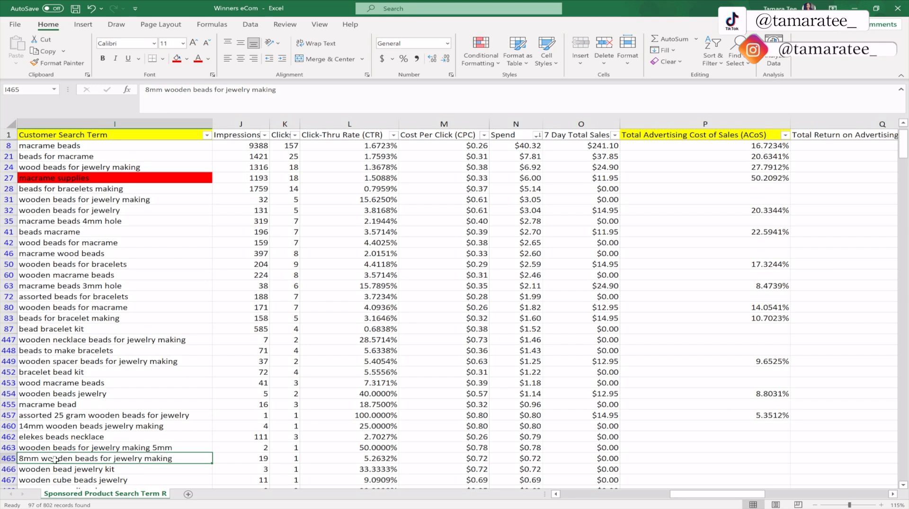
left_click(176, 58)
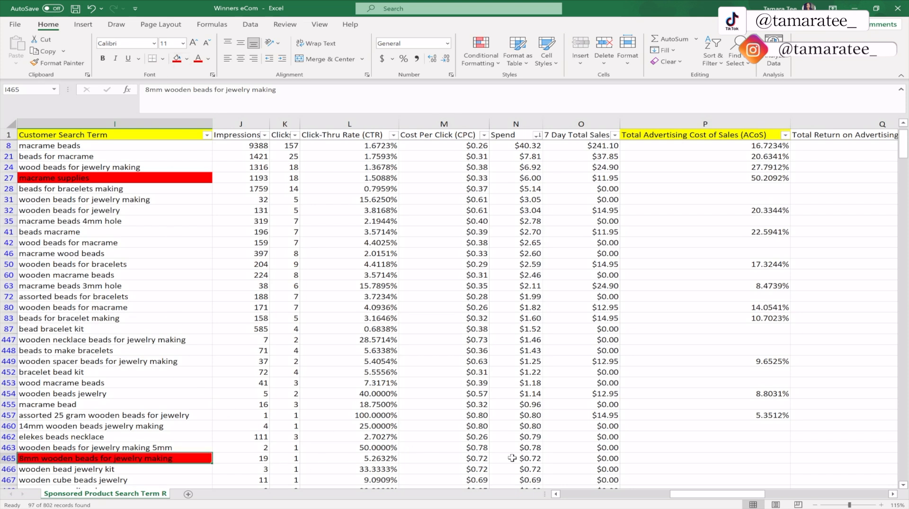
Check the spend of the "8mm wooden beads for jewelry making" term and highlight the "8mm" part of its wording
left_click(514, 458)
left_click(105, 458)
left_click_drag(164, 89, 142, 89)
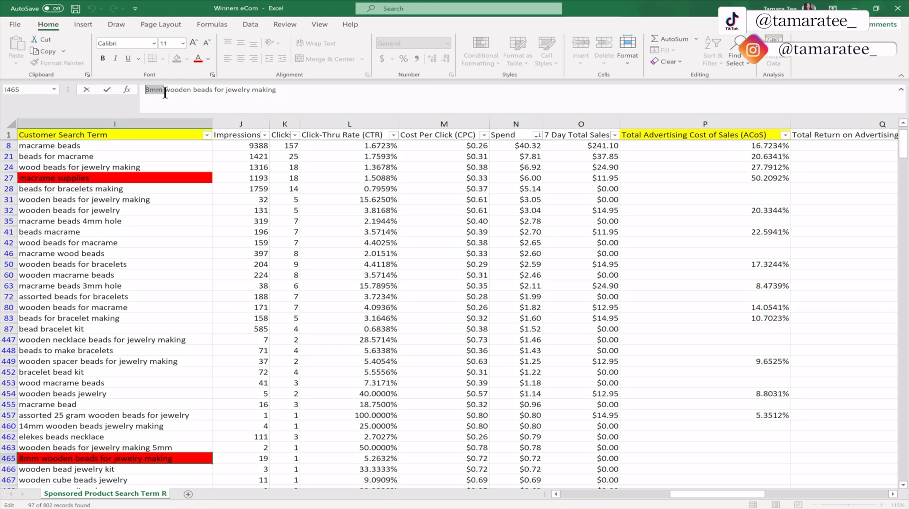
left_click(138, 438)
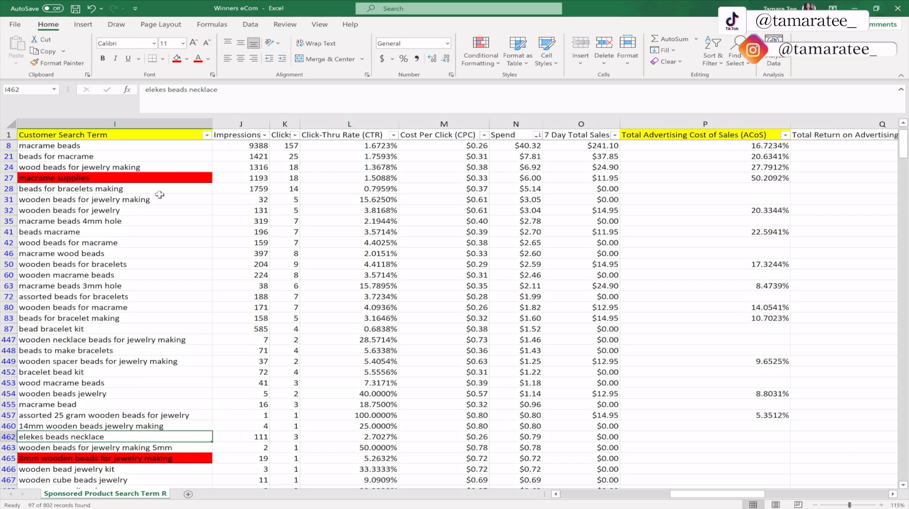
left_click(77, 457)
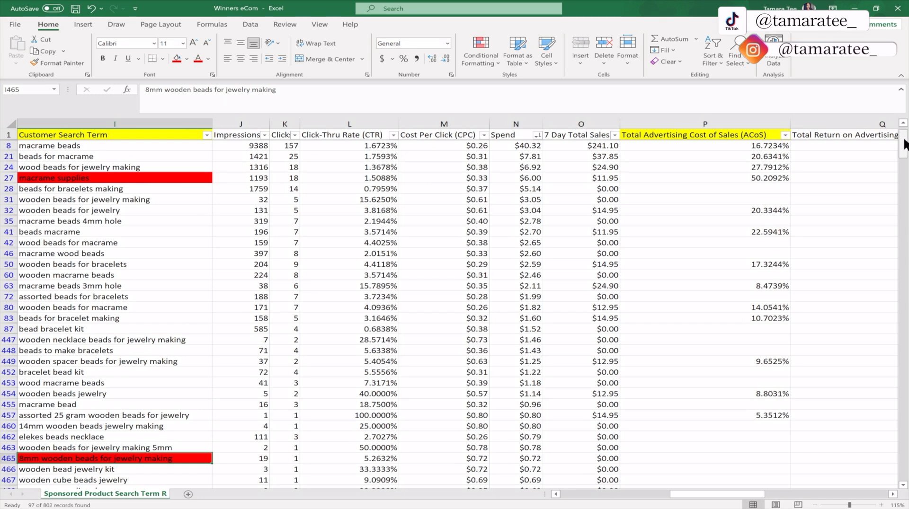
Examine the low-spend broad-match search terms and their spend from "elekes beads necklace" down to "wood bead necklace"
left_click_drag(903, 145, 900, 197)
left_click(544, 245)
left_click_drag(543, 255, 535, 458)
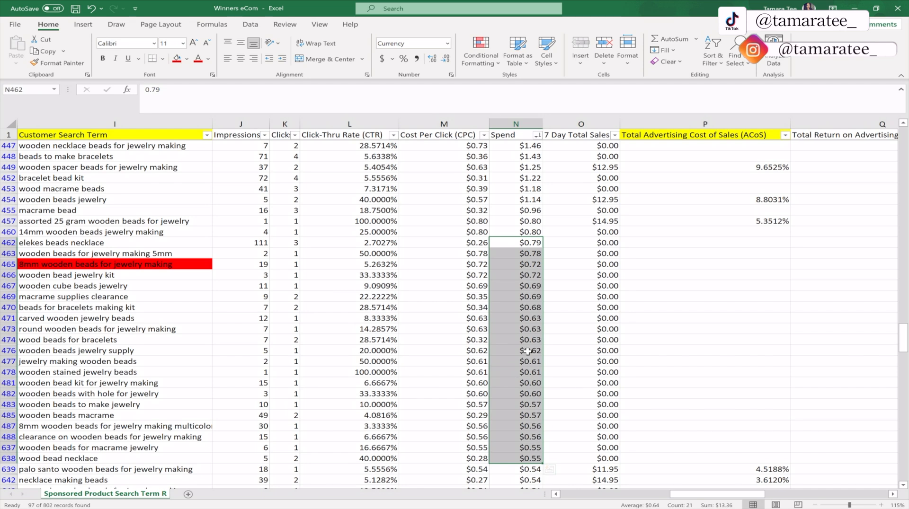
left_click(148, 330)
left_click_drag(130, 298, 121, 414)
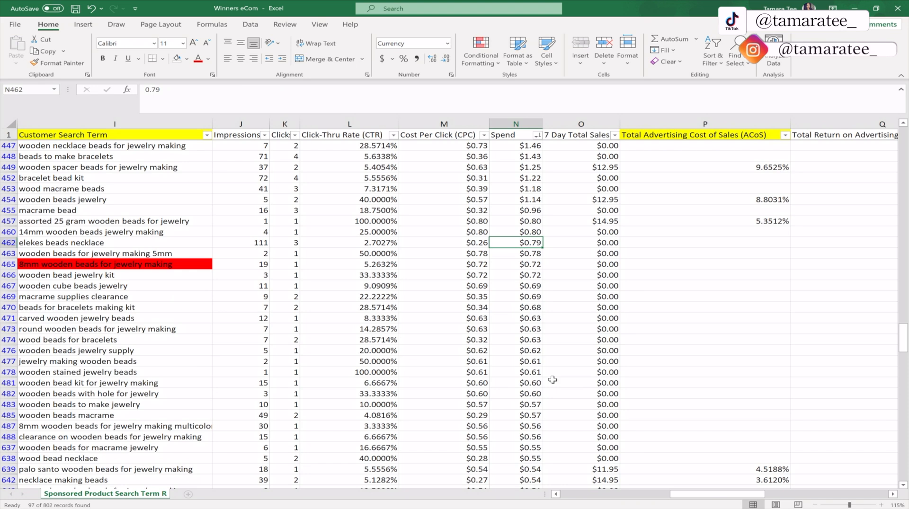
Filter the Match Type column to show only EXACT records
left_click_drag(723, 493, 560, 491)
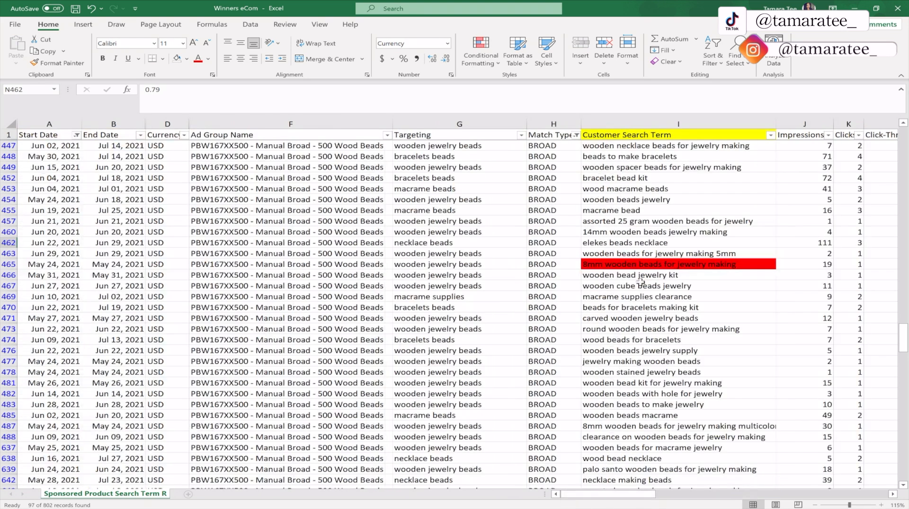
left_click(576, 135)
left_click(457, 254)
left_click(458, 279)
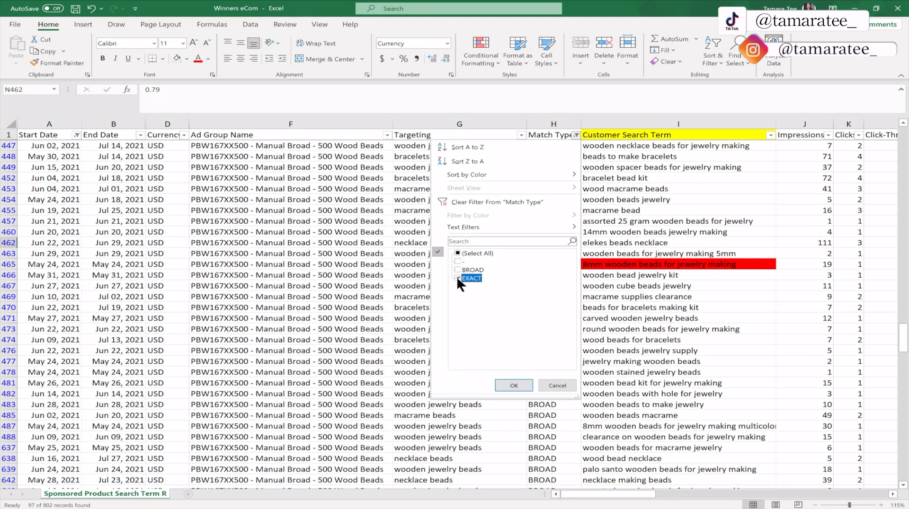
left_click(508, 385)
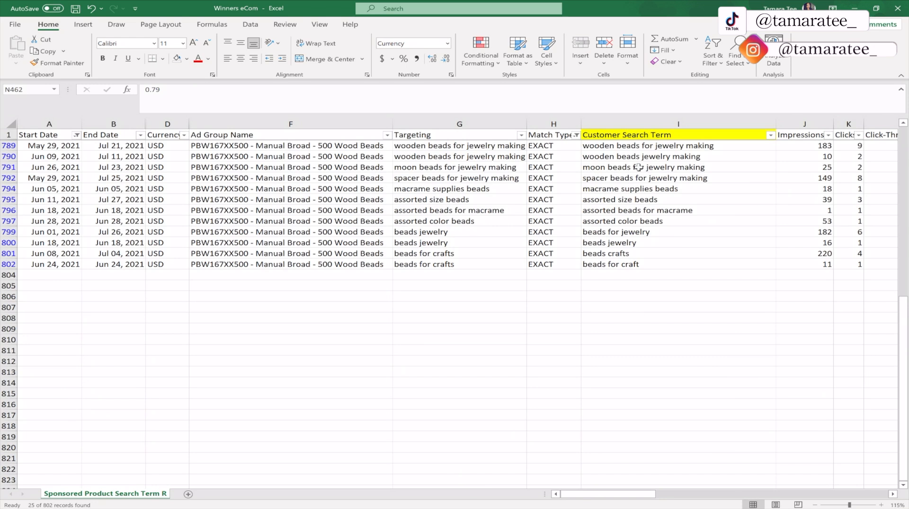
Add July 2021 to the months included in the Start Date filter
left_click_drag(581, 494, 462, 486)
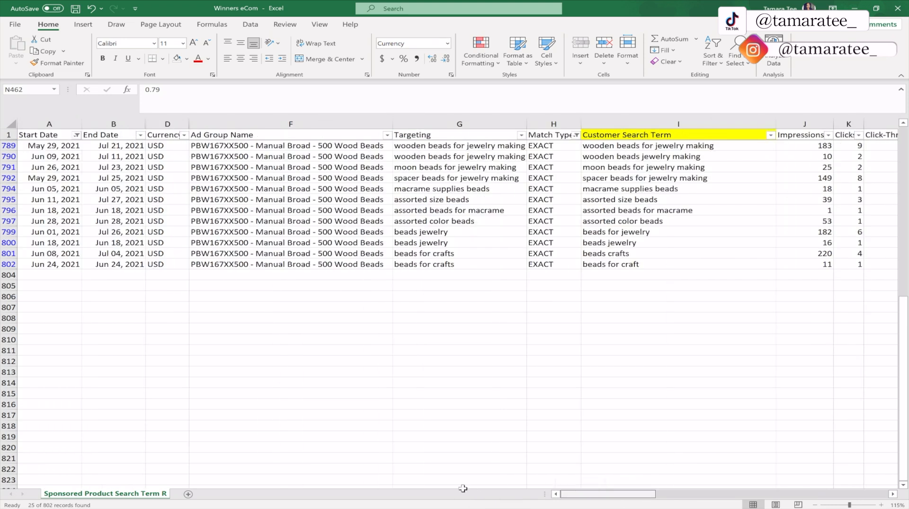
left_click(76, 136)
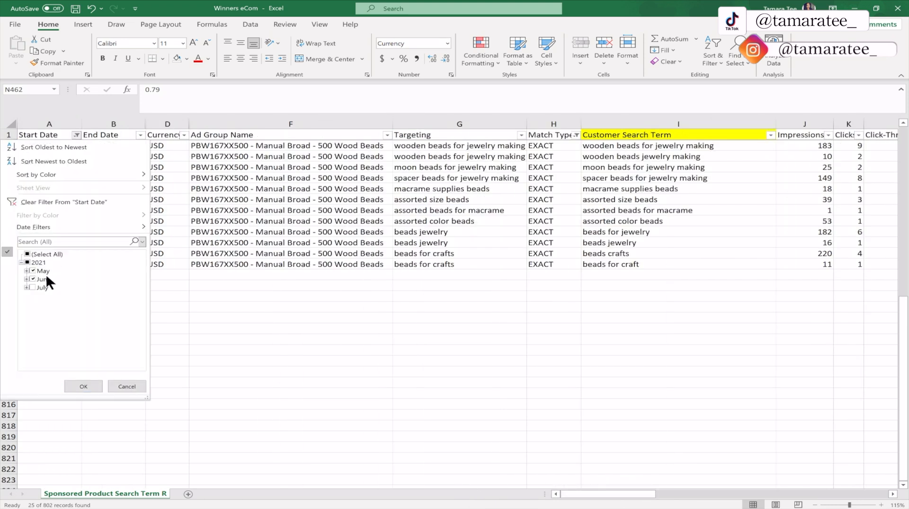
left_click(33, 287)
left_click(83, 387)
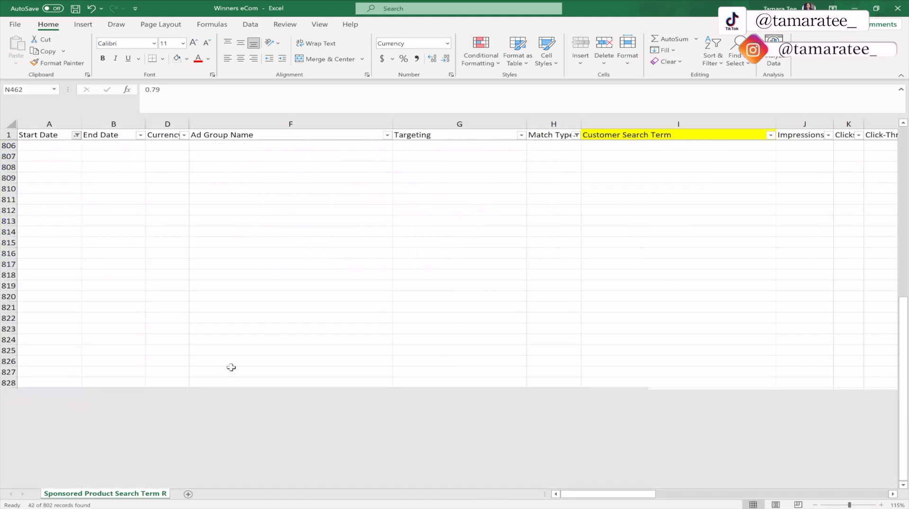
Examine the ACoS and spend of the exact-match terms from "craft beads wooden" to "beads for craft"
left_click_drag(664, 488, 714, 484)
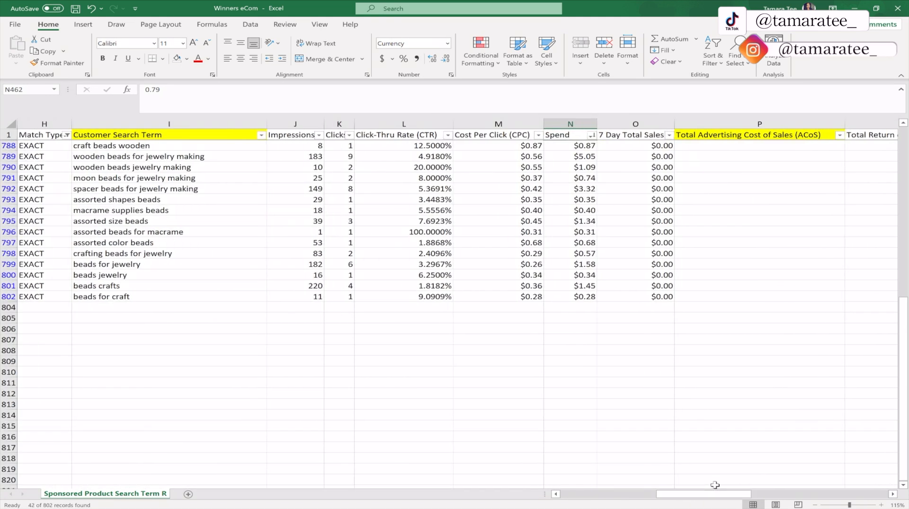
left_click(763, 150)
left_click_drag(767, 146, 769, 294)
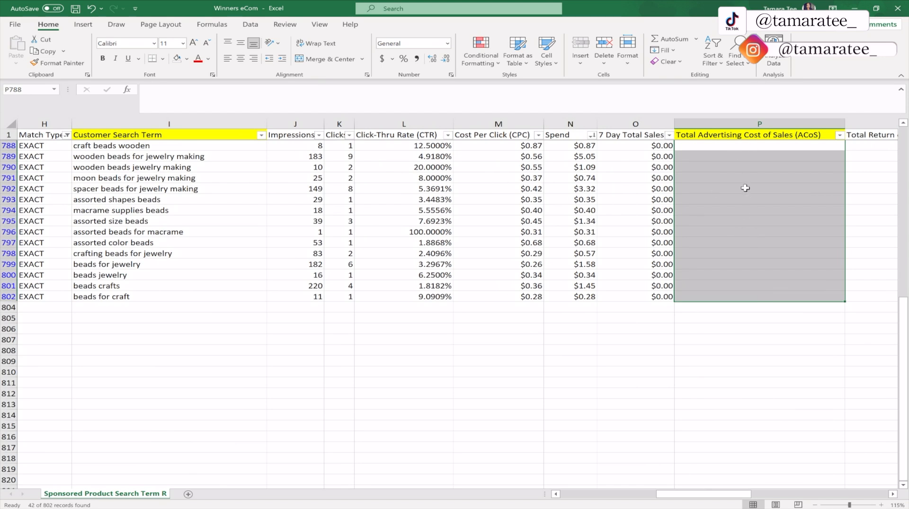
left_click_drag(589, 145, 578, 296)
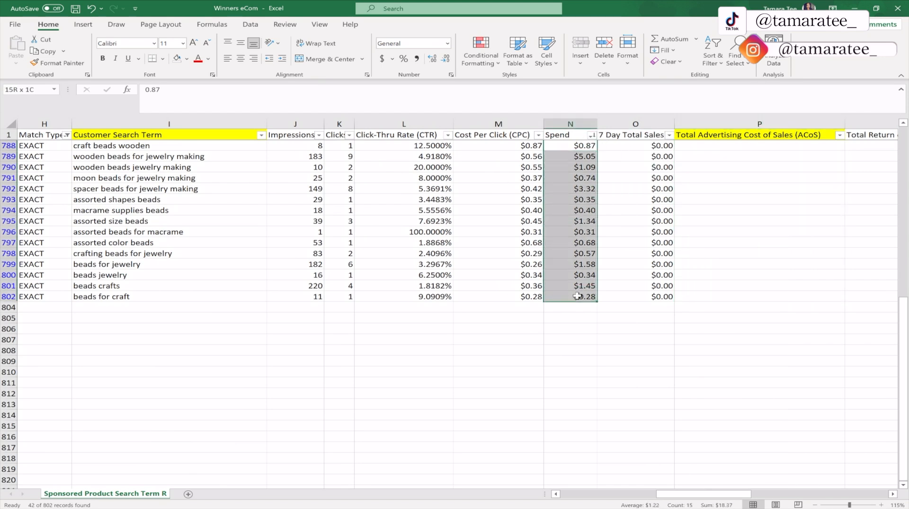
left_click_drag(762, 146, 763, 296)
left_click(755, 211)
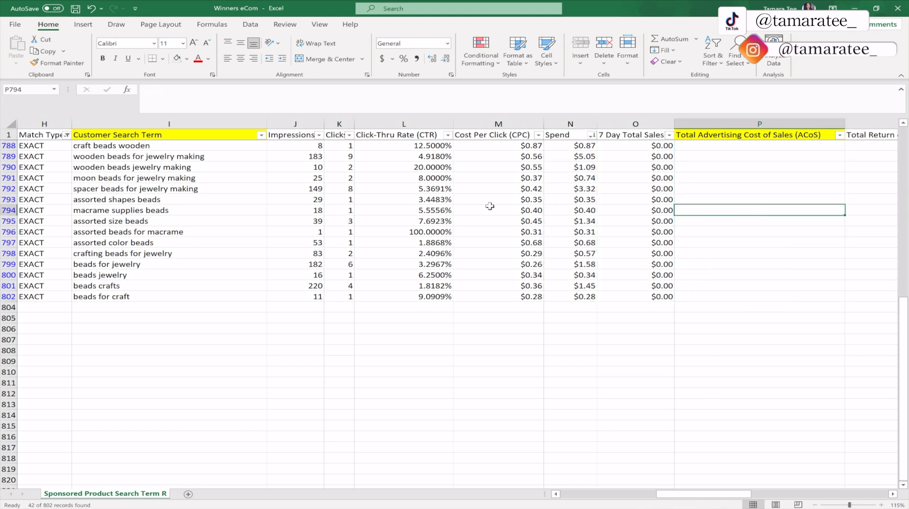
Go over the exact-match search terms, view the Match Type filter options, and highlight the full wording of "craft beads wooden"
left_click(27, 167)
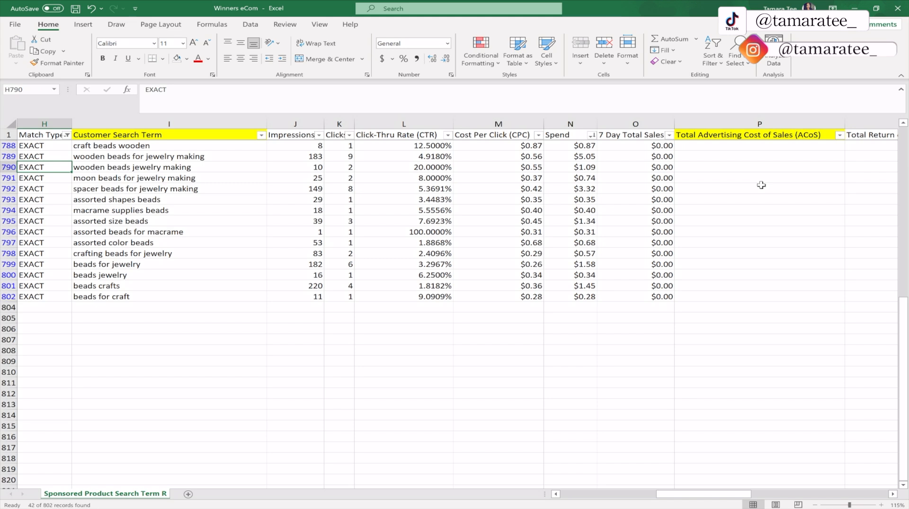
left_click_drag(172, 148, 166, 287)
left_click(173, 231)
left_click(157, 147)
triple_click(219, 98)
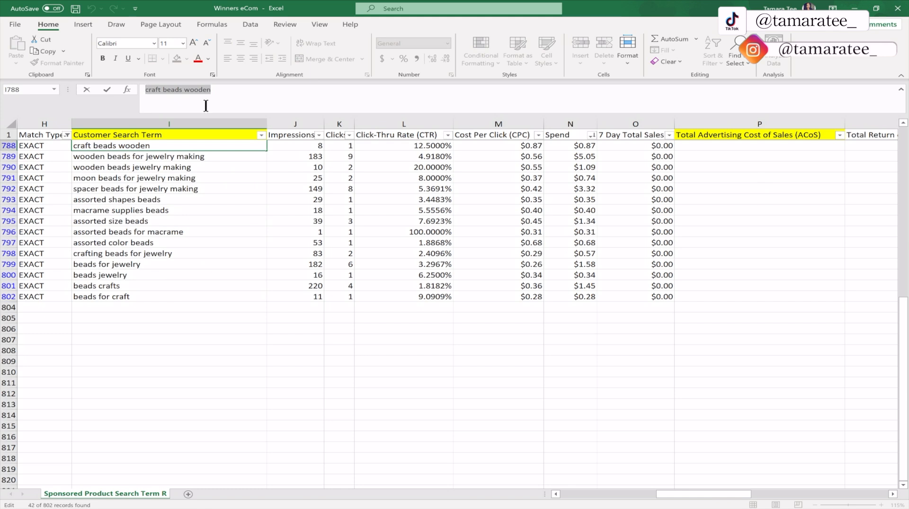
left_click(67, 136)
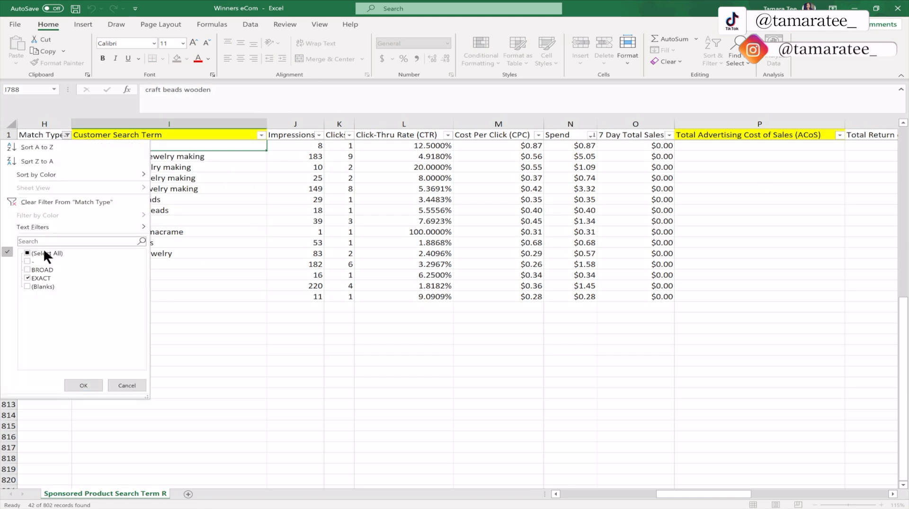
left_click(127, 386)
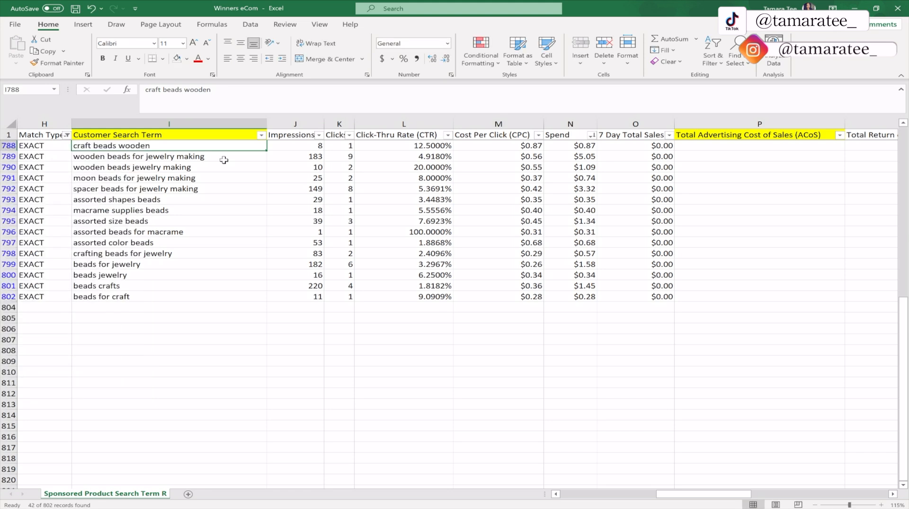
left_click_drag(220, 101, 139, 87)
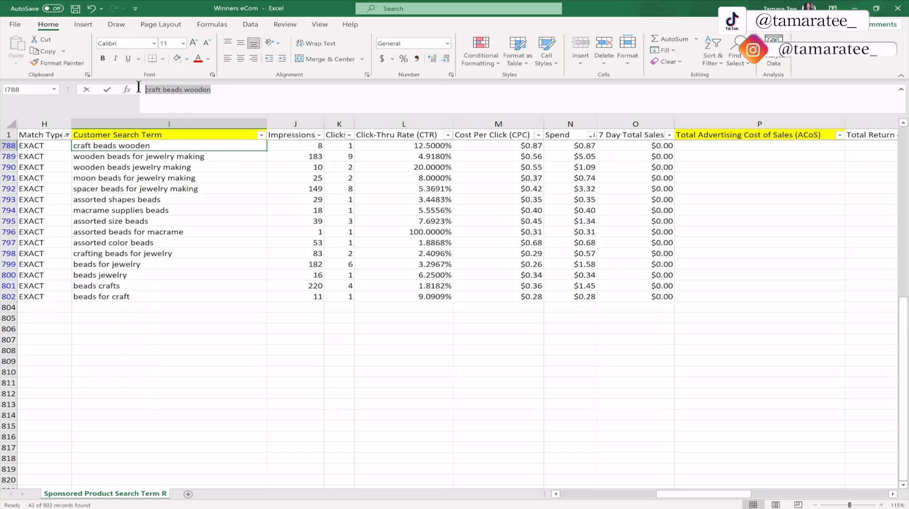
Review the exact-match search terms from "craft beads wooden" to "beads for craft", their match types, and the Match Type filter options
left_click(243, 194)
left_click(200, 147)
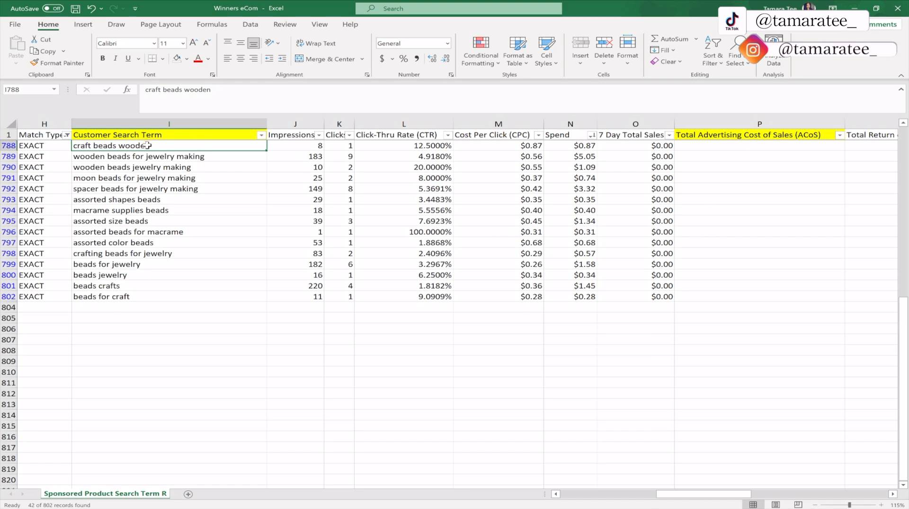
left_click_drag(238, 147, 228, 298)
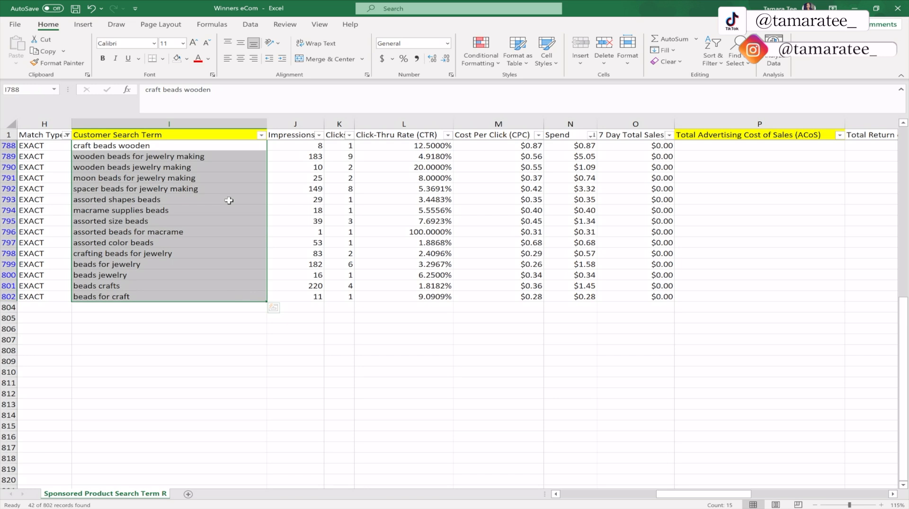
left_click(67, 135)
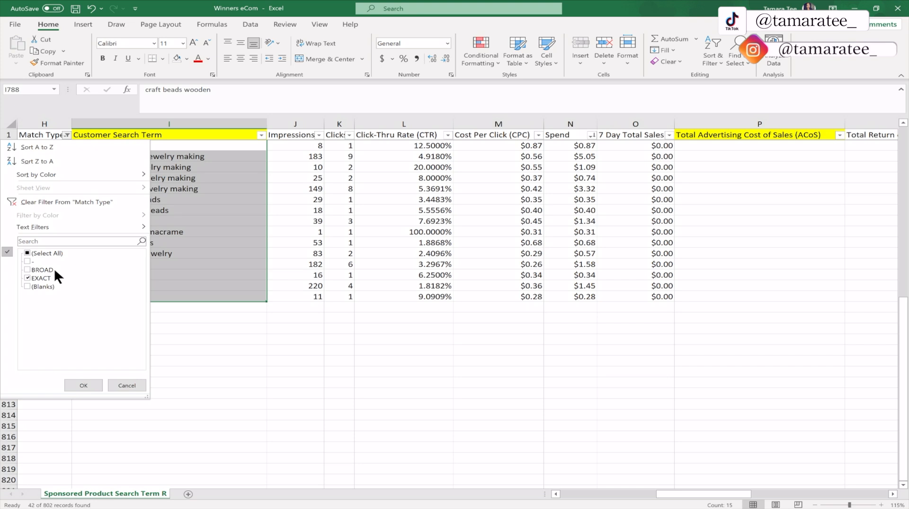
left_click(119, 384)
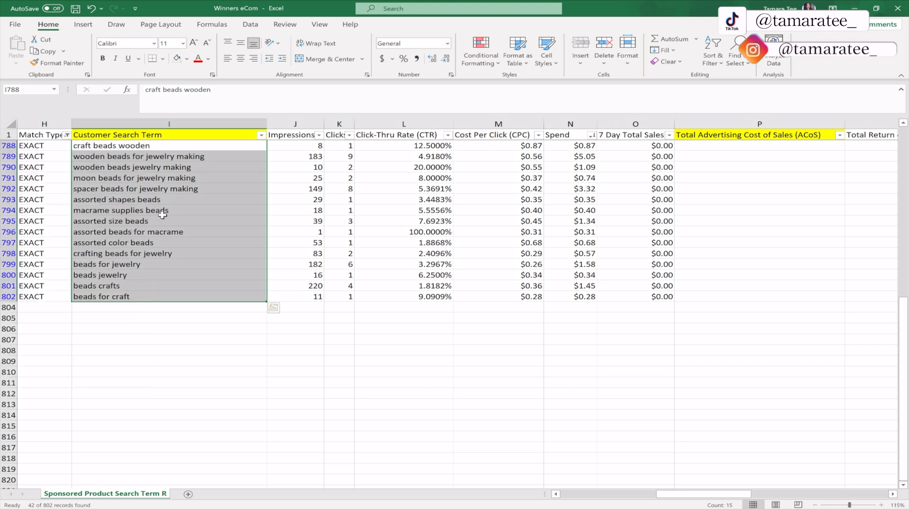
left_click(206, 156)
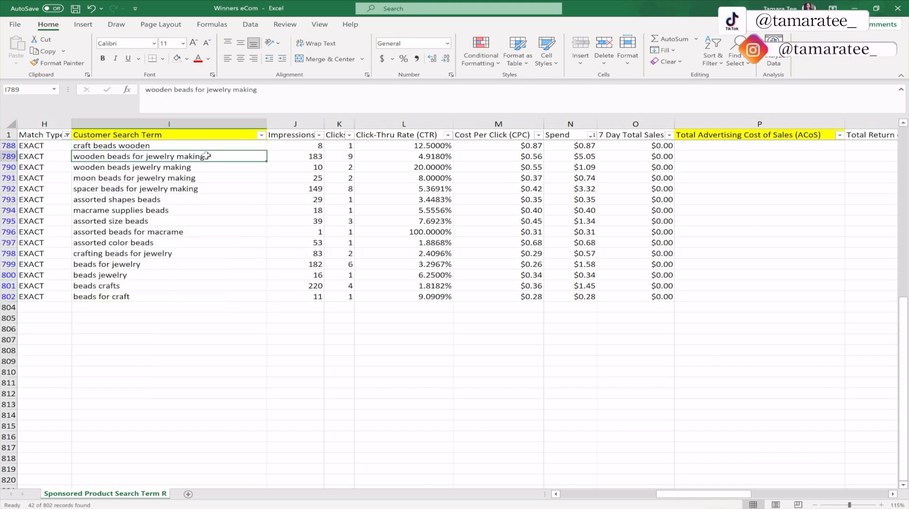
left_click_drag(206, 145, 208, 297)
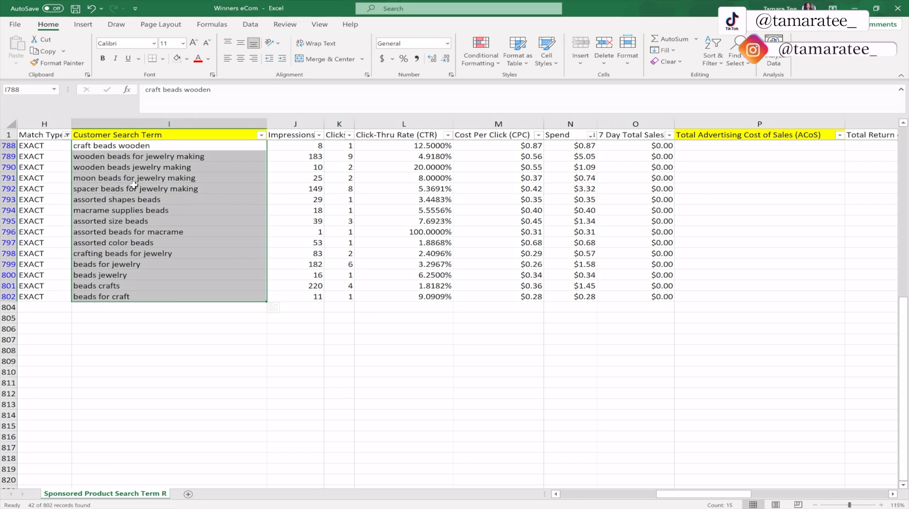
left_click(49, 158)
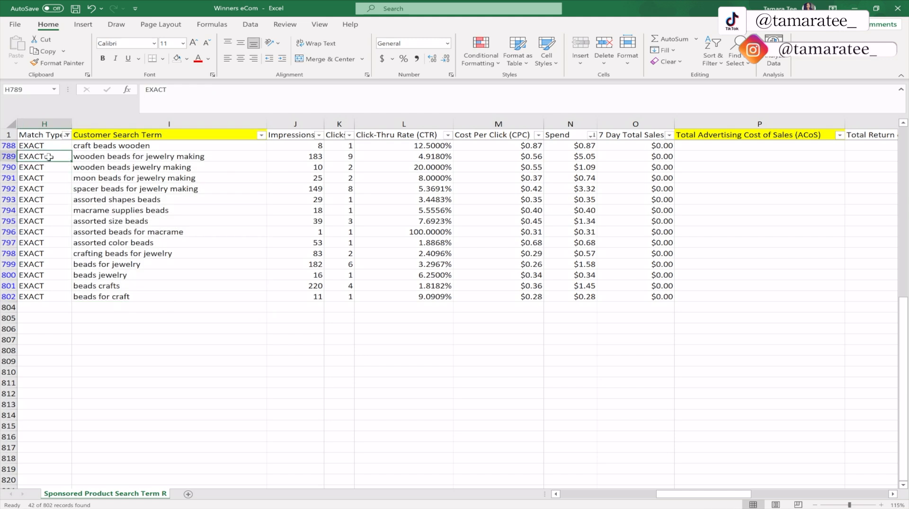
left_click_drag(49, 146, 46, 229)
left_click(205, 188)
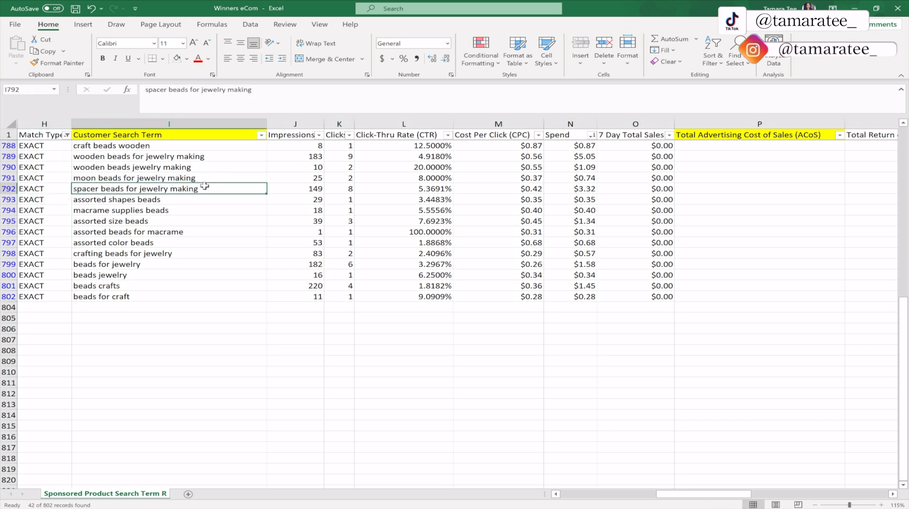
Highlight the full wording of "craft beads wooden", recheck the Match Type filter options, and inspect the wooden bead terms below it
left_click(150, 147)
left_click_drag(211, 90, 142, 90)
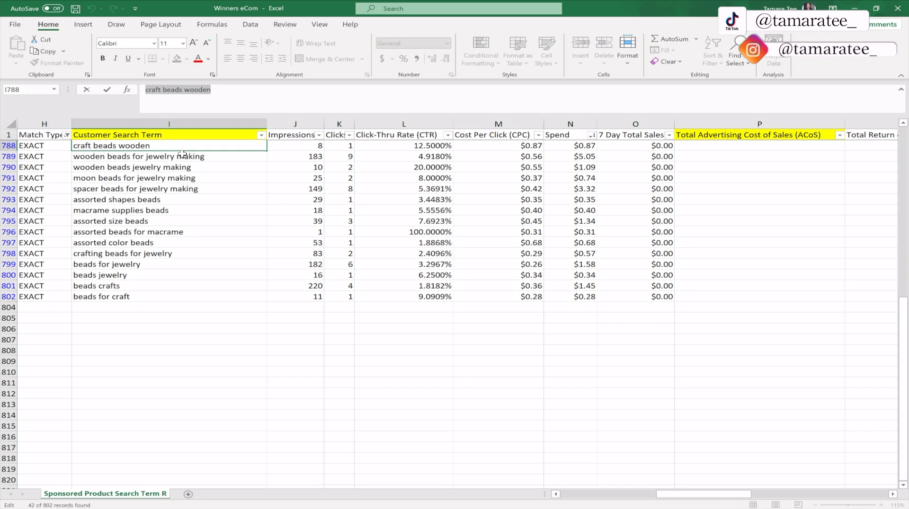
left_click_drag(187, 148, 68, 134)
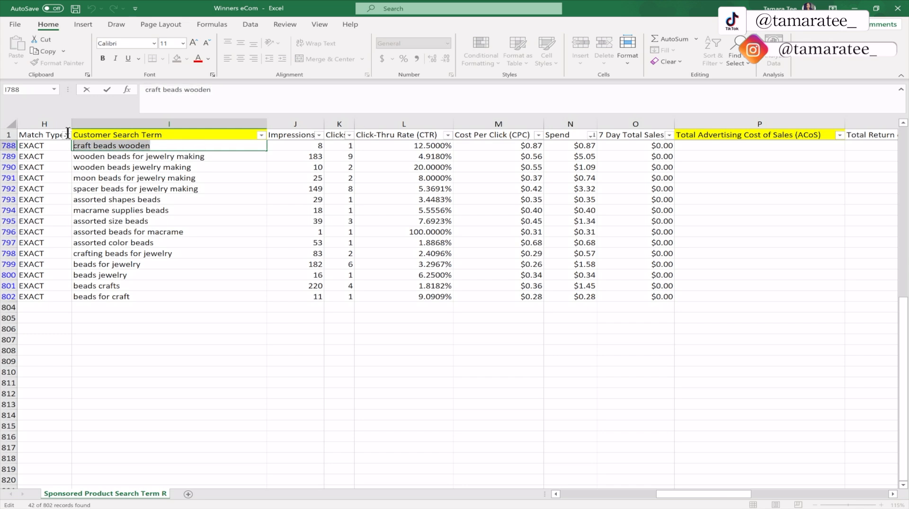
key("Return")
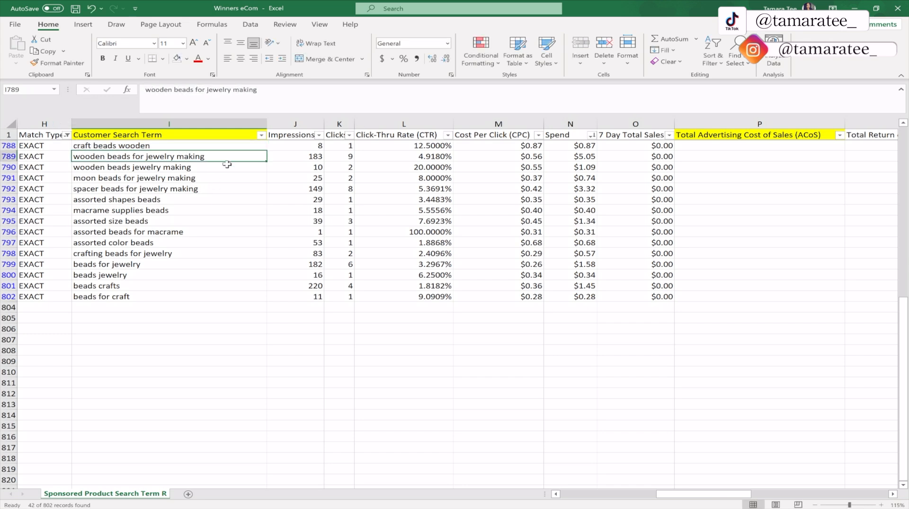
left_click(66, 136)
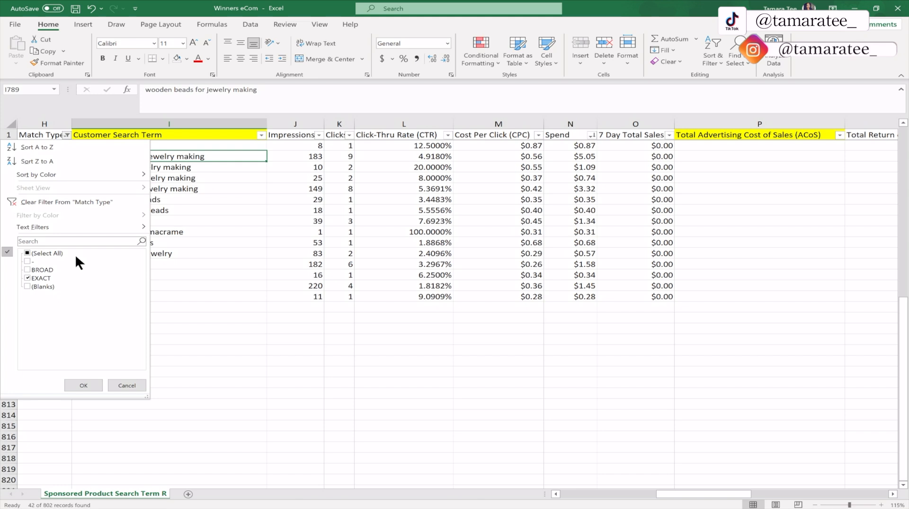
left_click(135, 385)
left_click(199, 168)
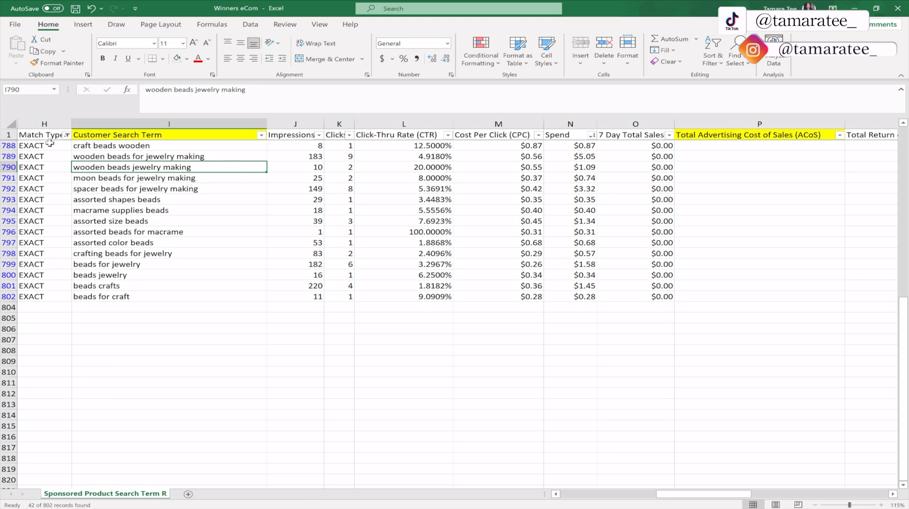
left_click_drag(183, 145, 178, 180)
left_click(199, 149)
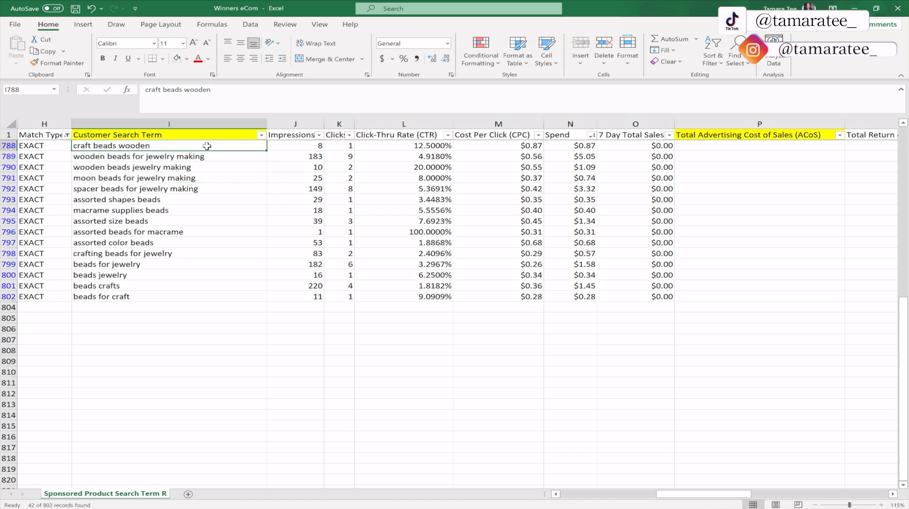
left_click_drag(269, 95, 117, 80)
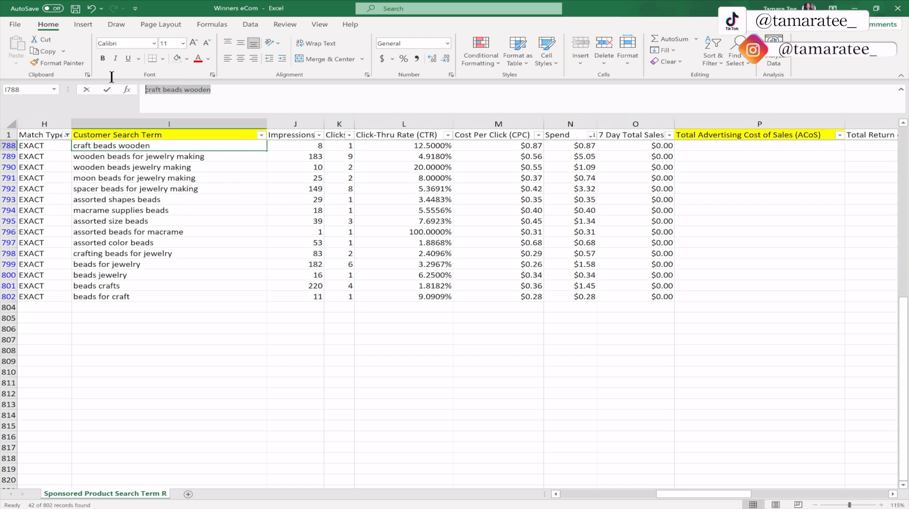
left_click(151, 166)
left_click(164, 158)
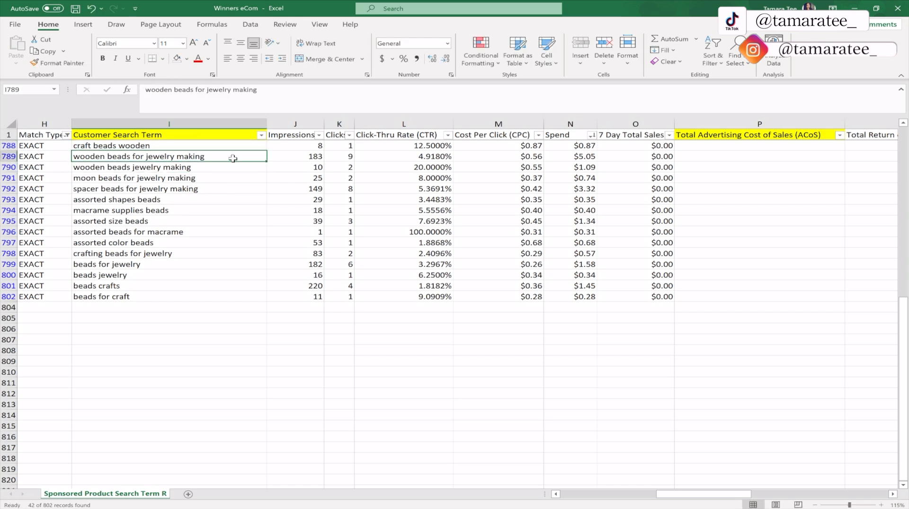
Examine the clicks and spend of "craft beads wooden" and "wooden beads for jewelry making", including the latter's ACoS
left_click(223, 147)
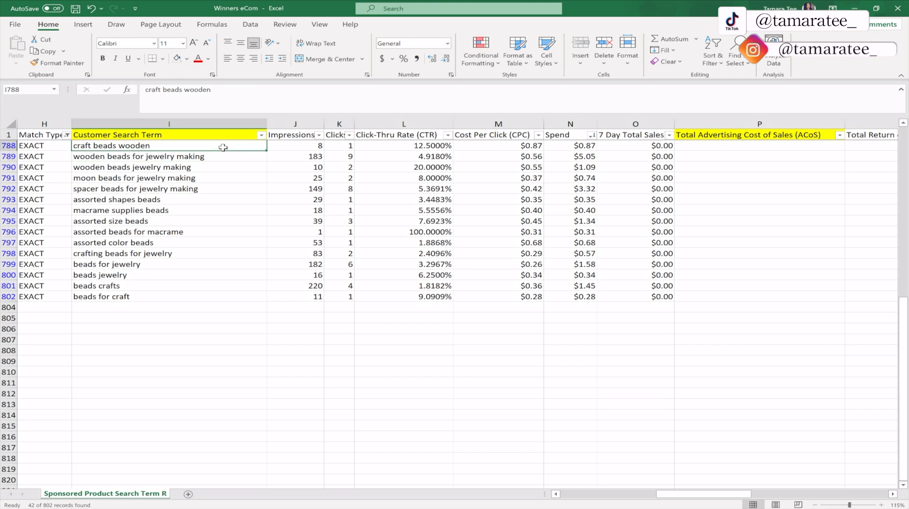
left_click(559, 147)
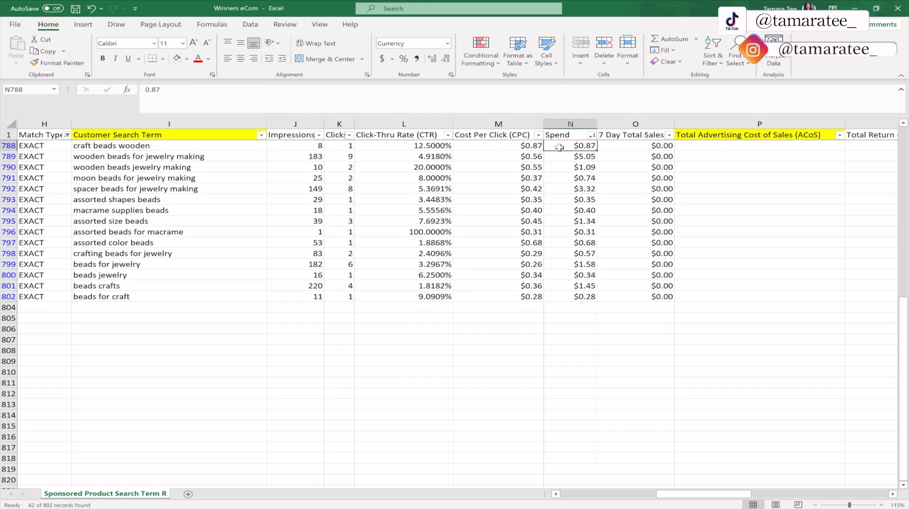
left_click(344, 147)
left_click(154, 148)
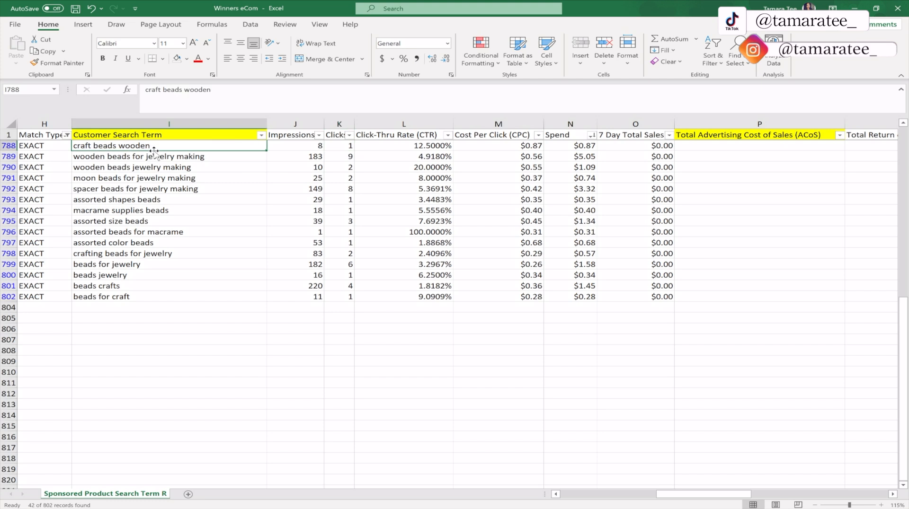
left_click(349, 148)
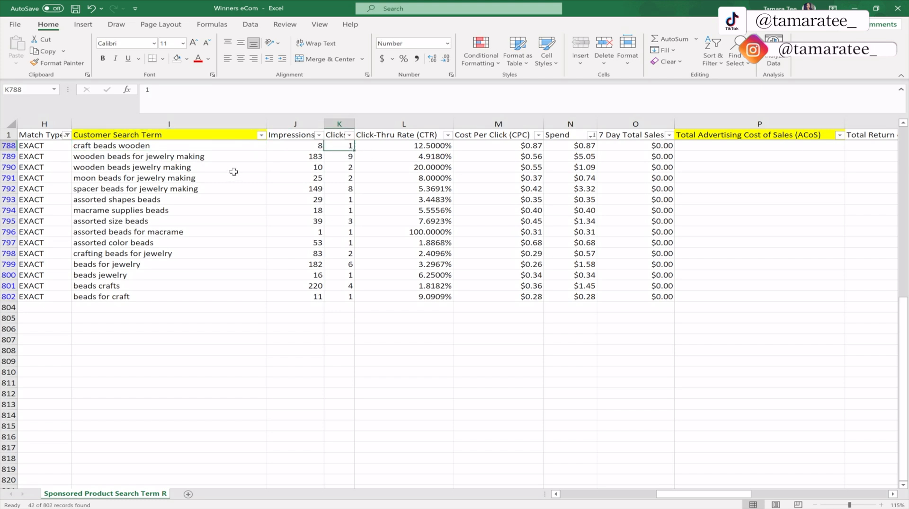
left_click(194, 157)
left_click(345, 157)
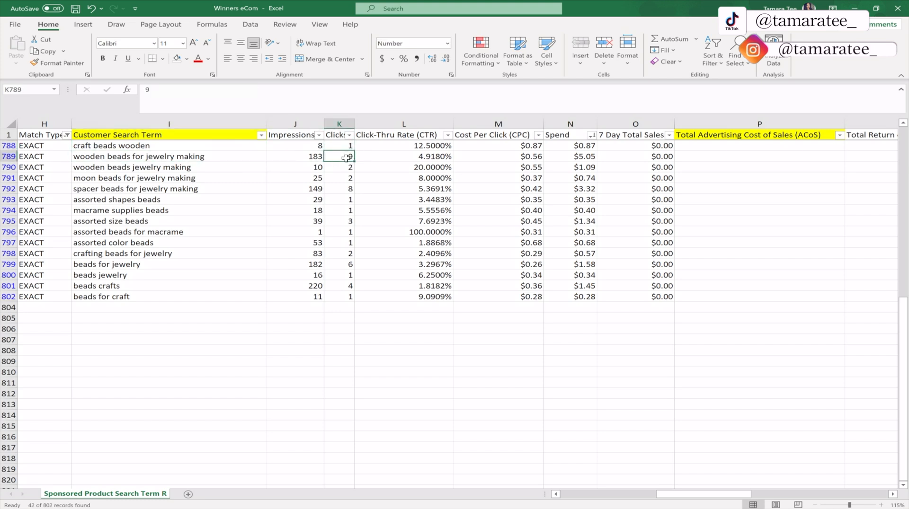
left_click(574, 156)
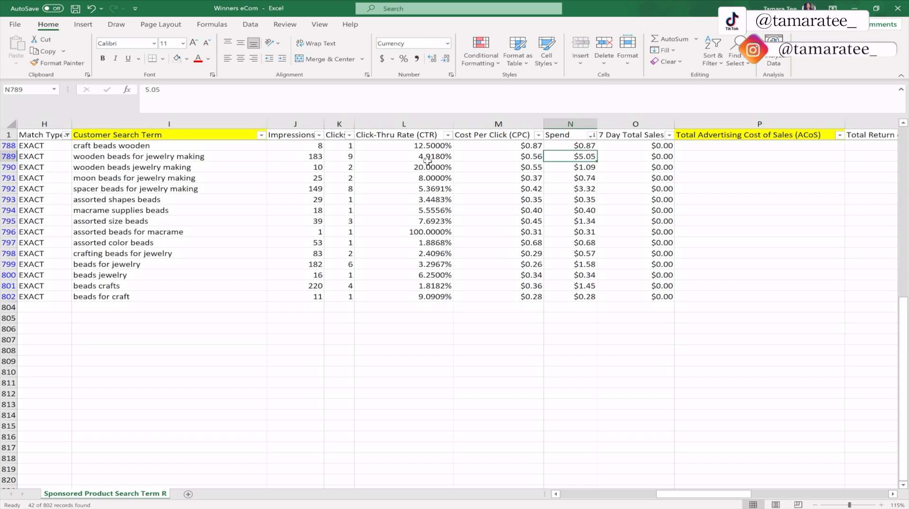
left_click(339, 156)
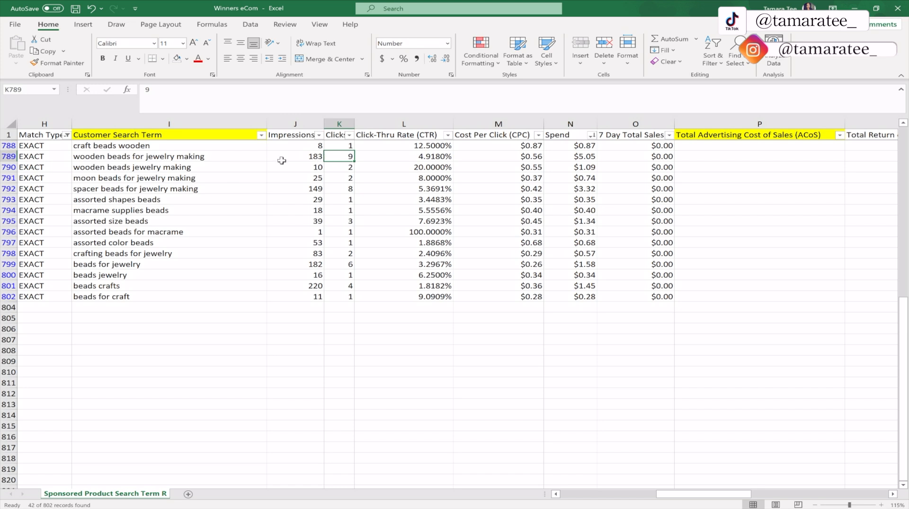
left_click(224, 156)
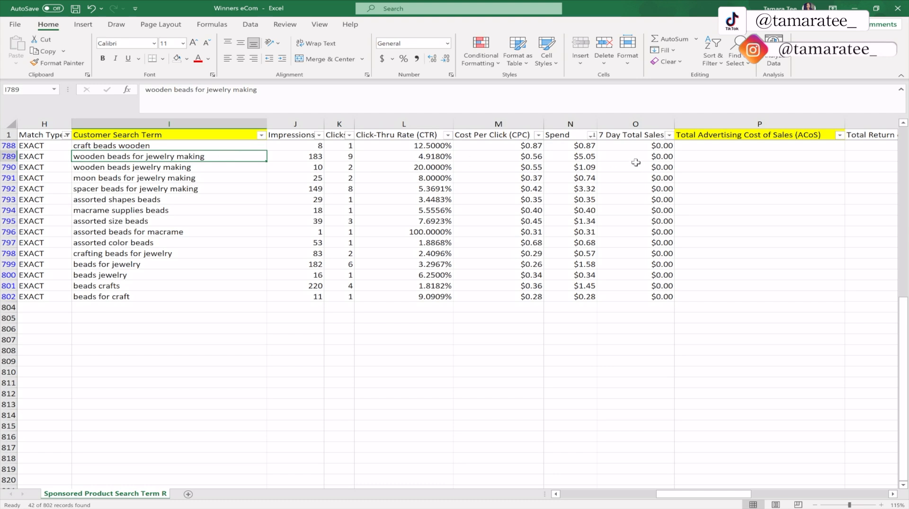
left_click(692, 156)
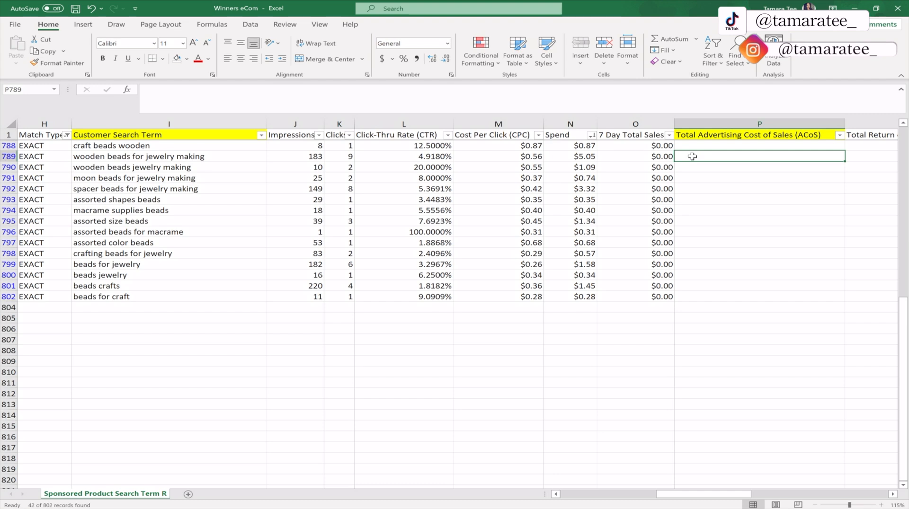
left_click(551, 155)
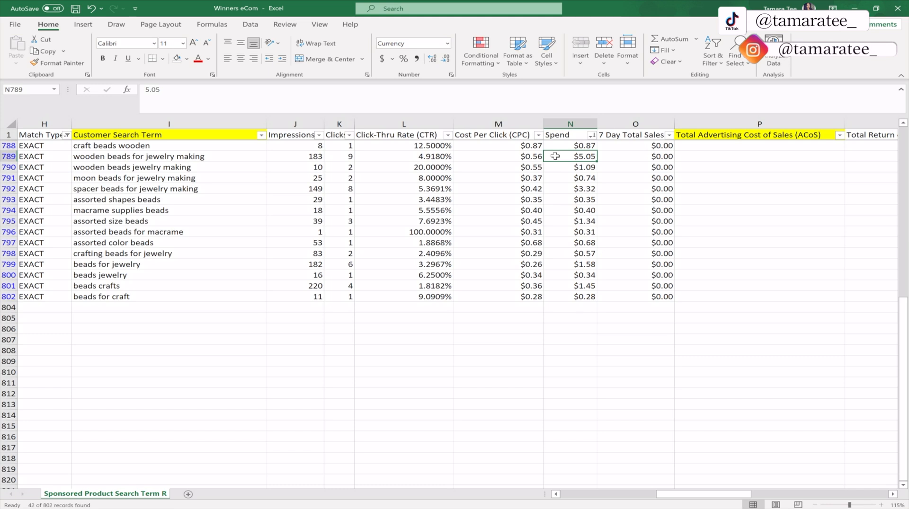
Fill the "wooden beads for jewelry making" search term cell with red
left_click(223, 160)
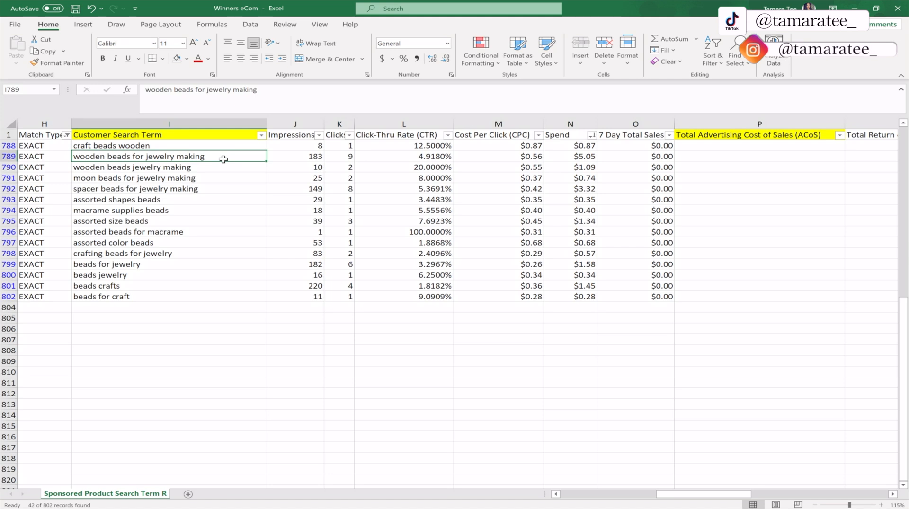
left_click(186, 60)
left_click(188, 148)
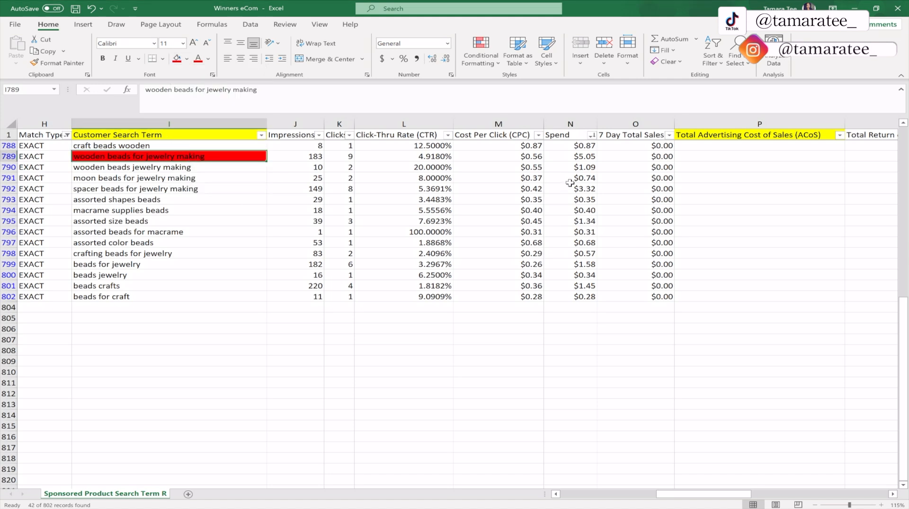
Recheck the spend and clicks of the red-marked term and highlight its full wording
left_click(580, 157)
left_click(337, 157)
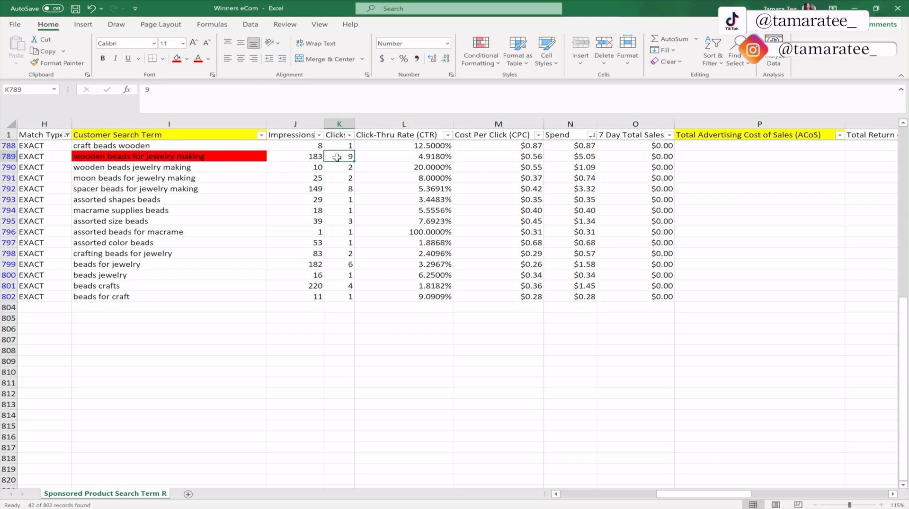
left_click(235, 156)
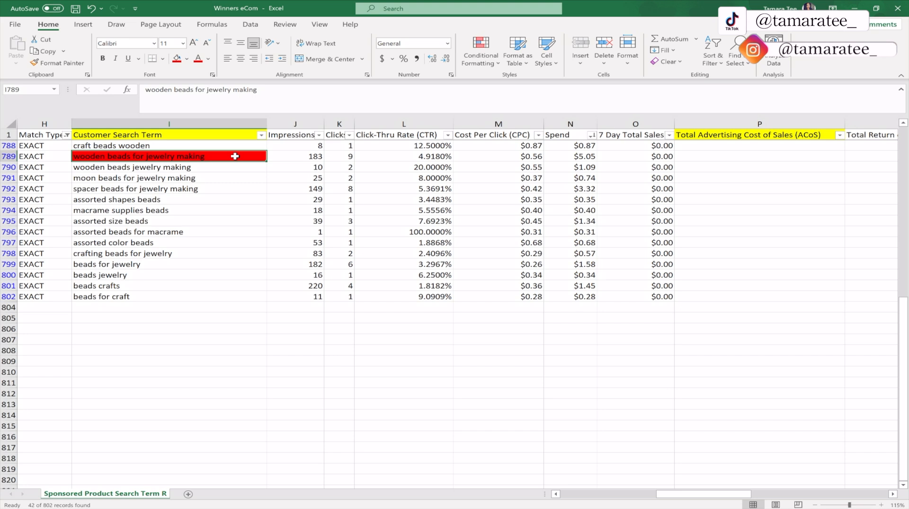
left_click(579, 155)
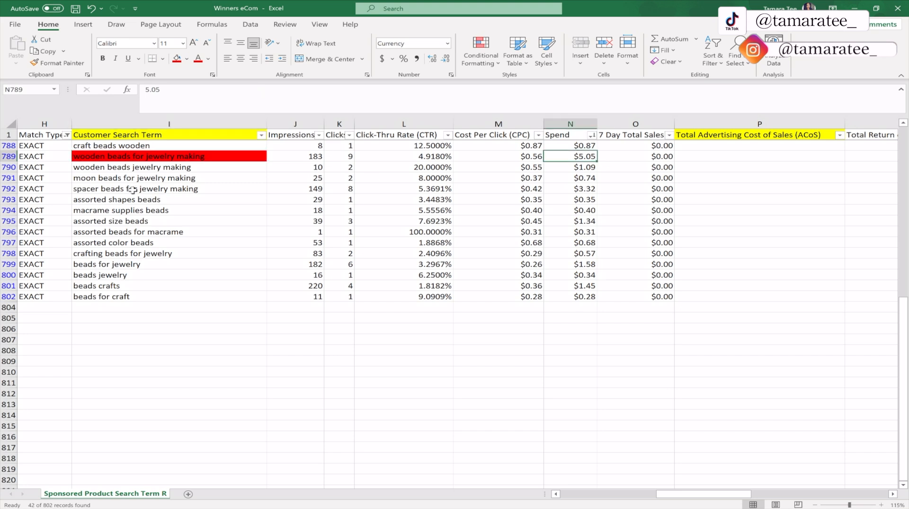
left_click(179, 155)
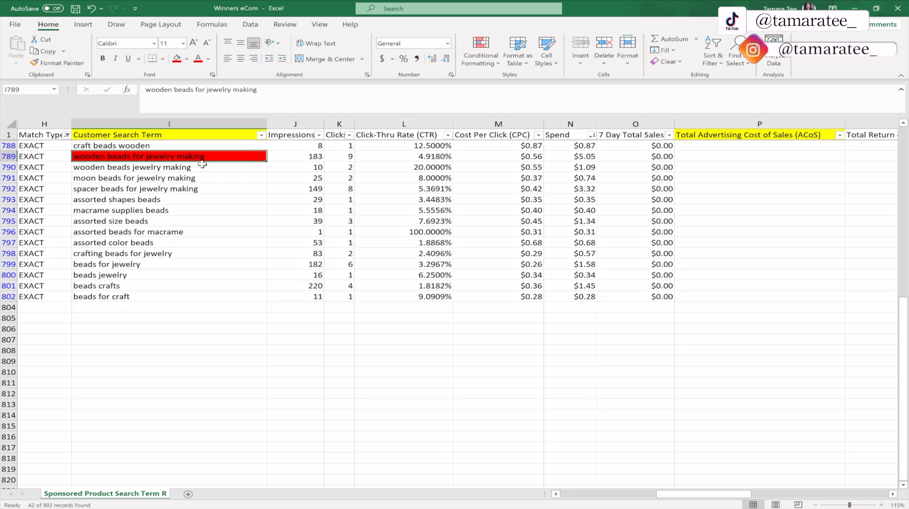
triple_click(310, 98)
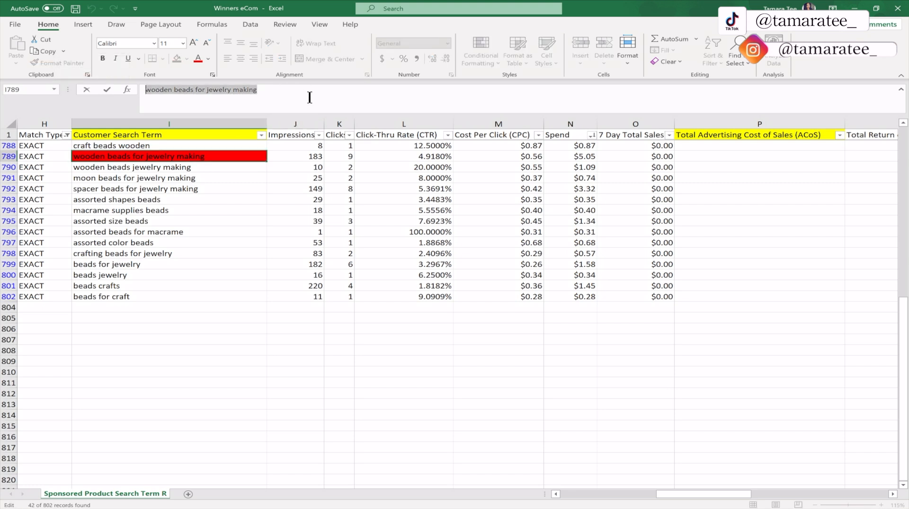
left_click(586, 158)
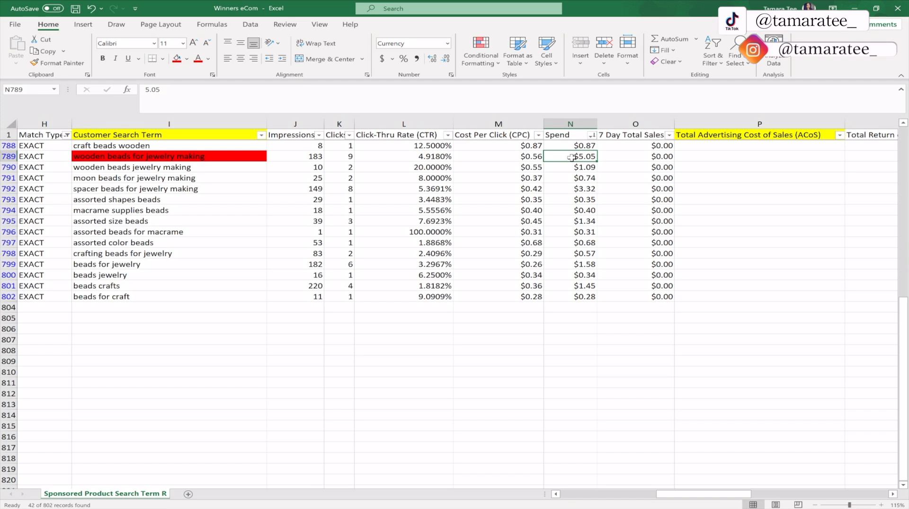
Remove the red fill from the "wooden beads for jewelry making" search term cell
left_click(242, 156)
left_click(187, 60)
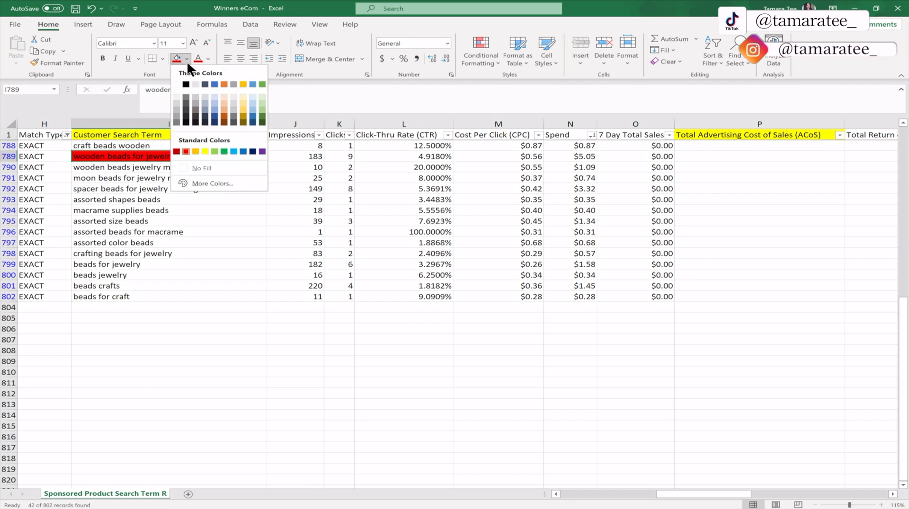
left_click(192, 166)
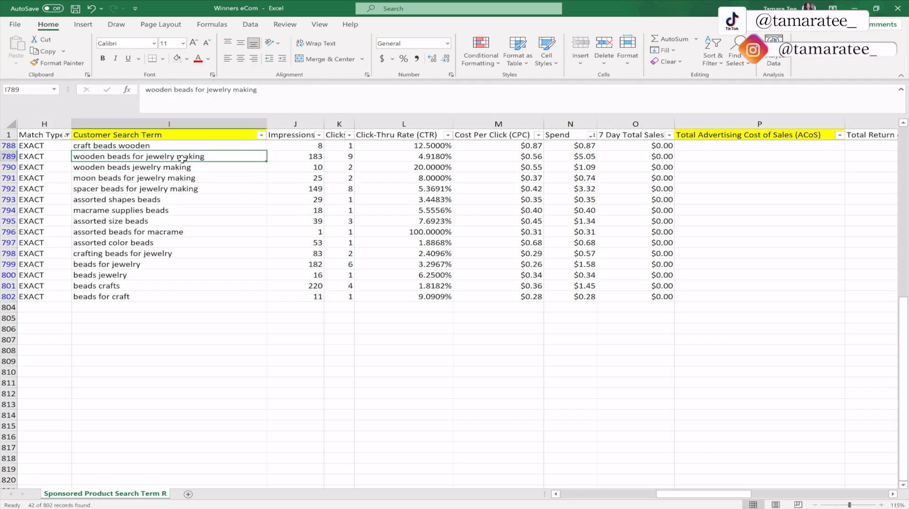
Examine the spend, ACoS and clicks of "wooden beads for jewelry making" again
left_click(575, 157)
left_click(704, 161)
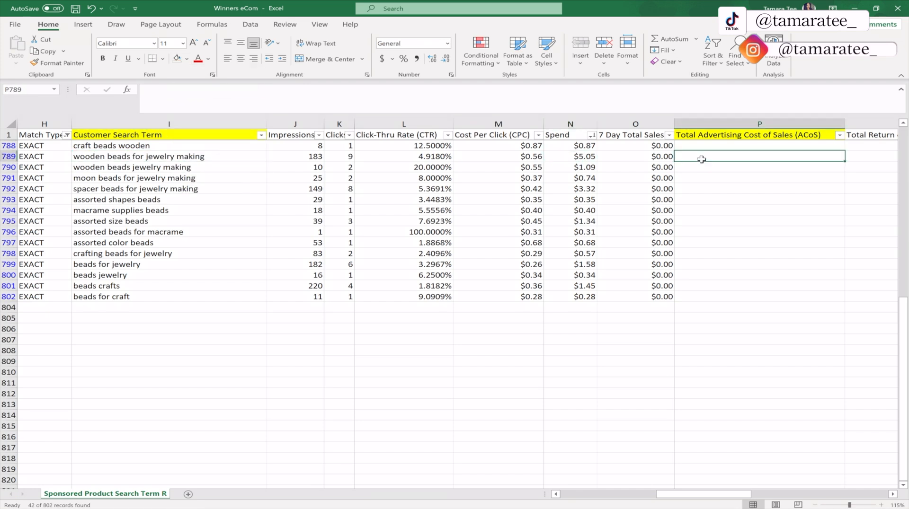
left_click(353, 160)
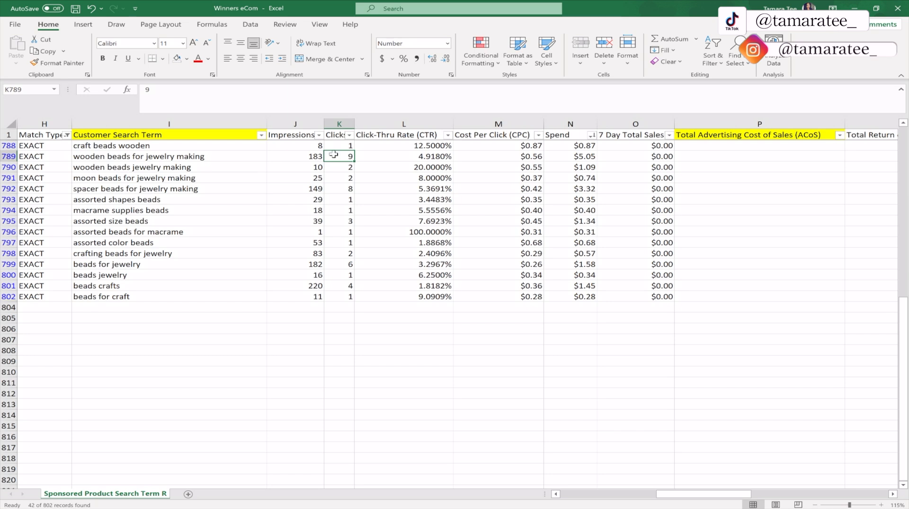
Fill the "wooden beads for jewelry making" search term cell with red again
left_click(190, 157)
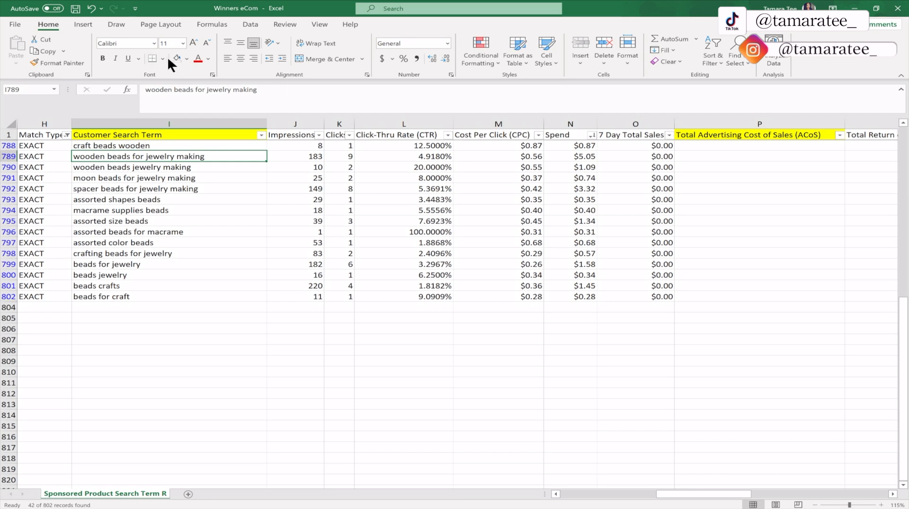
left_click(187, 59)
left_click(184, 148)
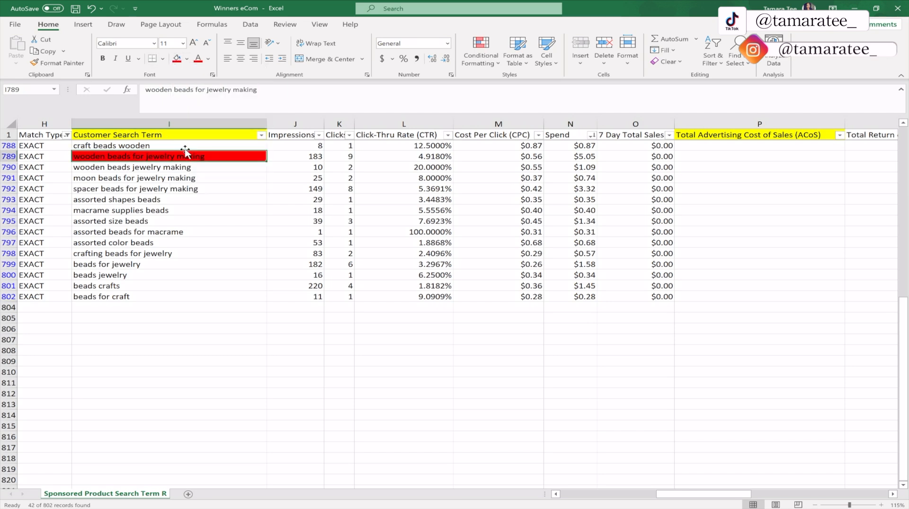
Inspect "wooden beads jewelry making" and the spend of the exact-match terms from it downward
left_click(197, 170)
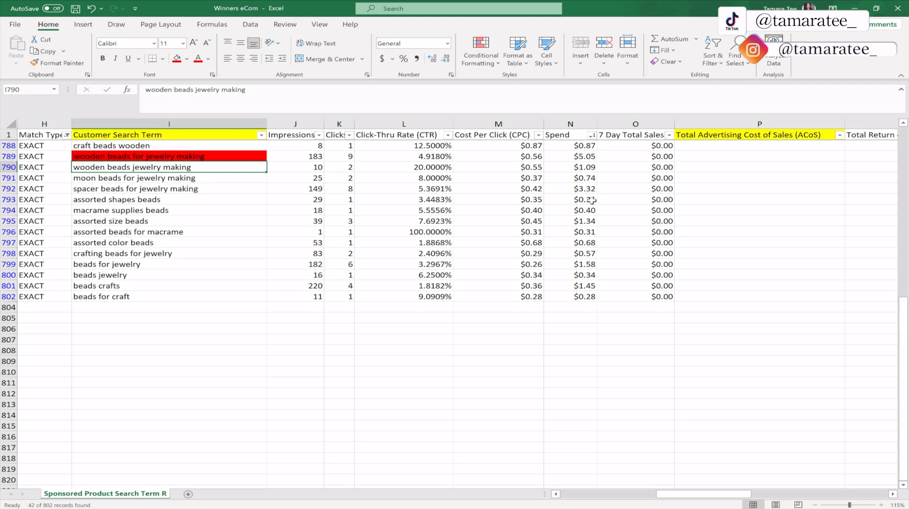
left_click(588, 171)
mouse_move(589, 177)
left_mouse_down()
mouse_move(587, 218)
mouse_move(602, 232)
left_mouse_up()
Examine the impressions, clicks, ACoS and spend of the exact-match term "beads for jewelry"
left_click(323, 263)
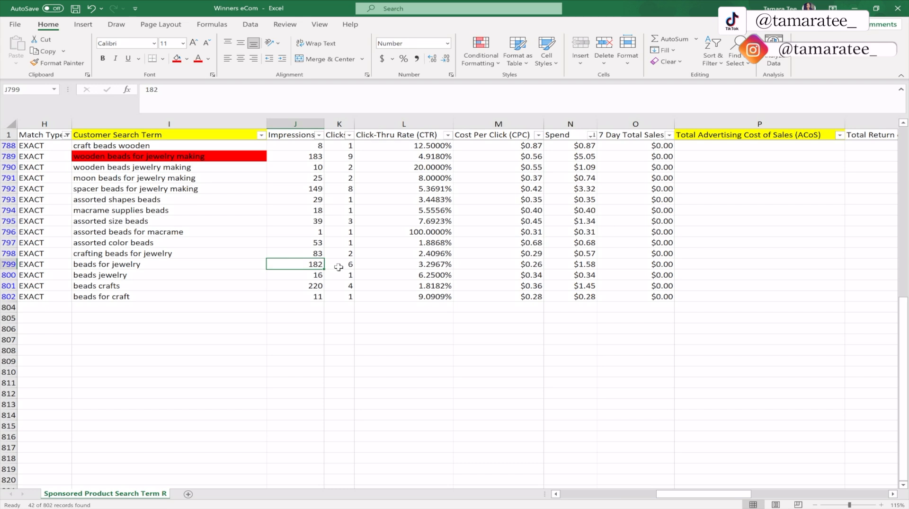
left_click(338, 267)
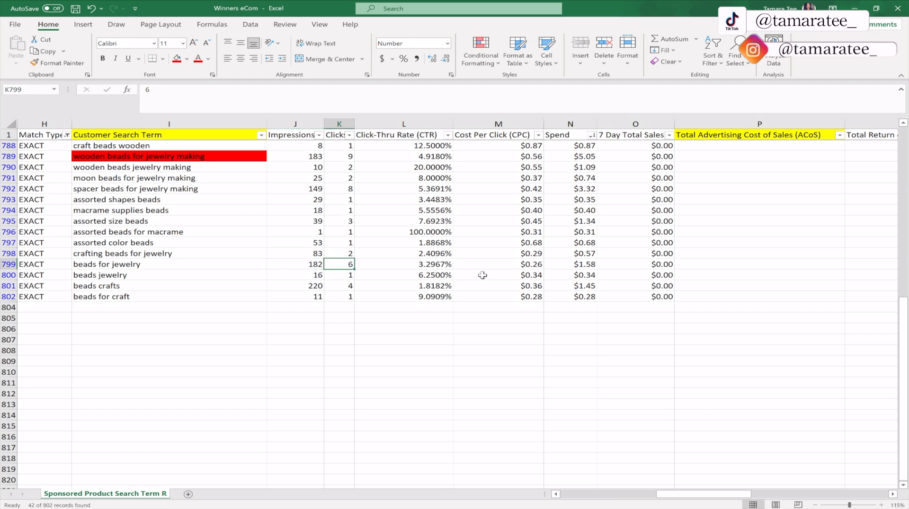
left_click(695, 263)
left_click(566, 266)
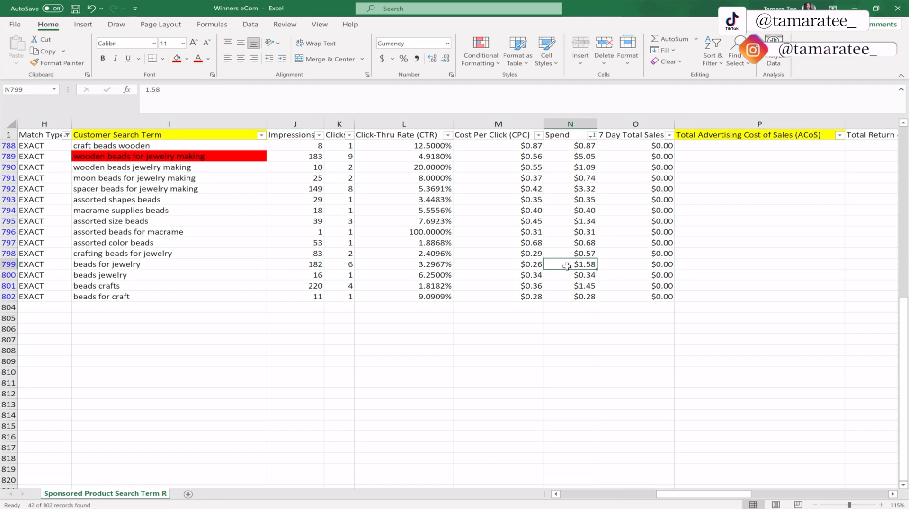
left_click(348, 265)
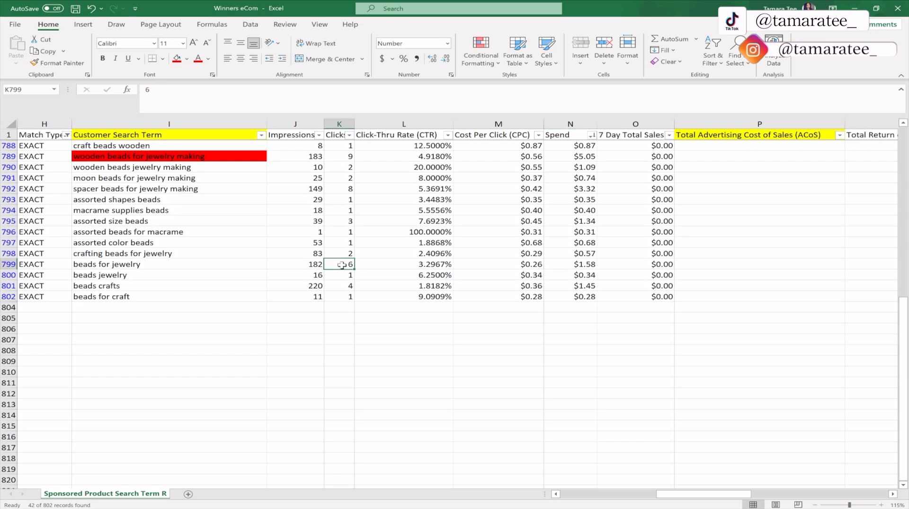
Examine the search term "spacer beads for jewelry making" and its number of clicks
left_click(351, 189)
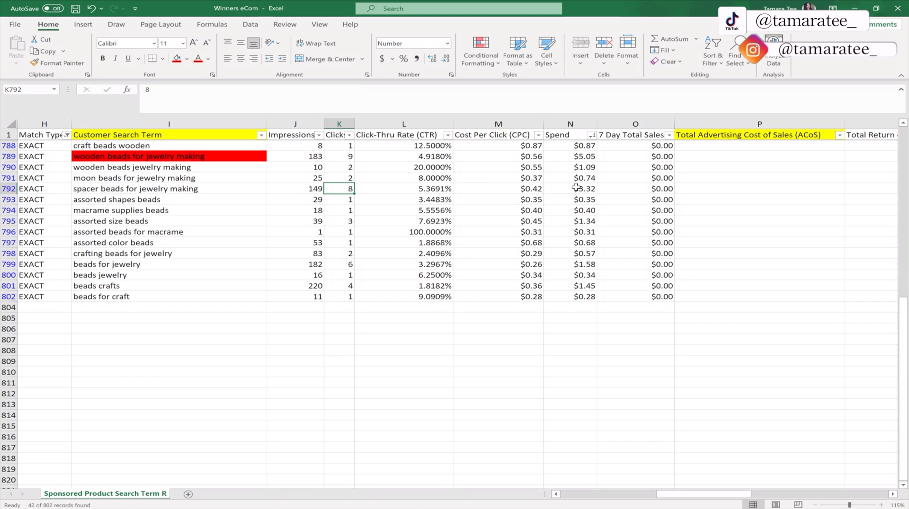
left_click(210, 189)
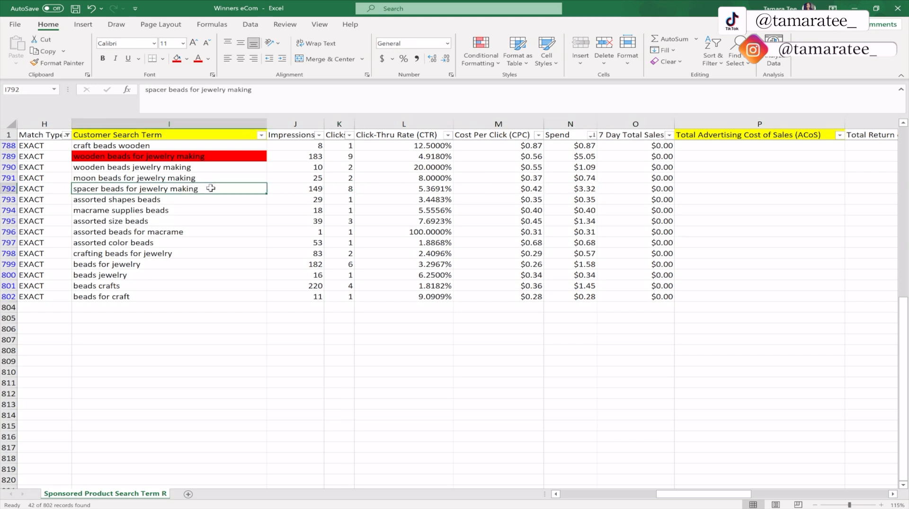
left_click(334, 188)
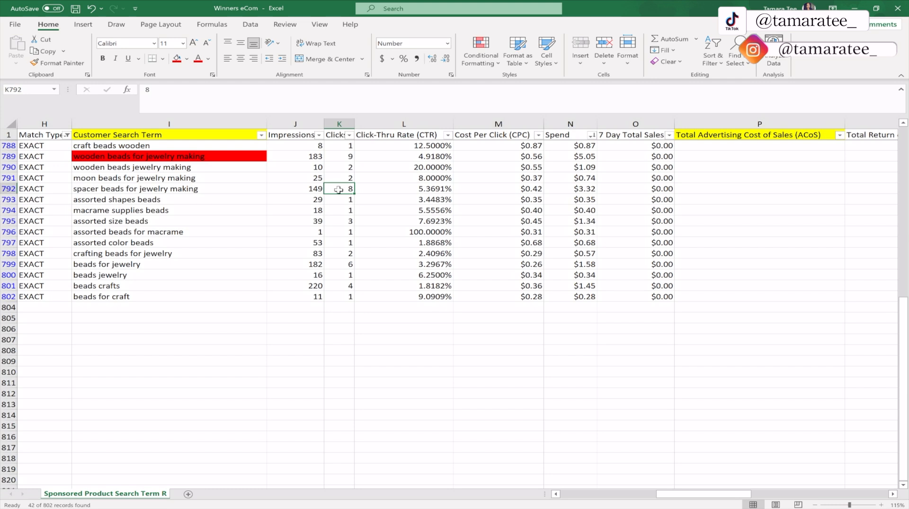
left_click(228, 192)
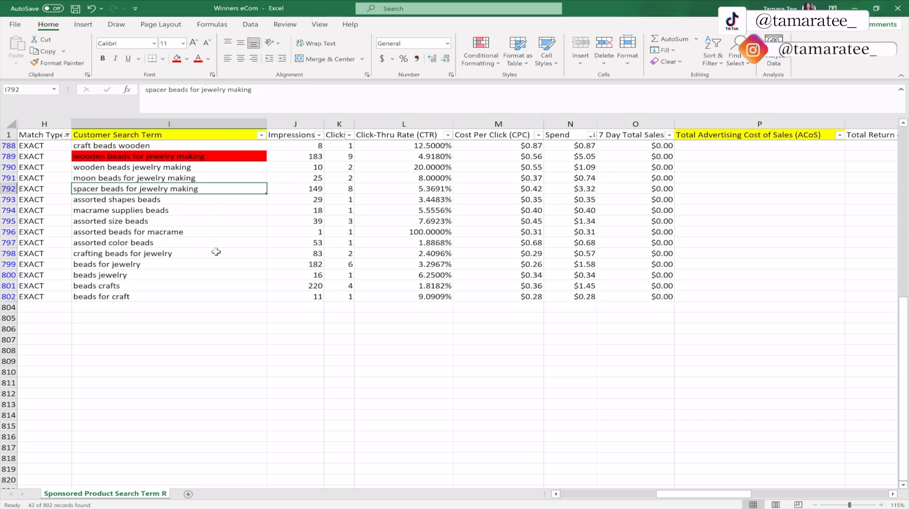
Highlight the search terms from "craft beads wooden" through "beads for craft" to review them together
left_click(221, 224)
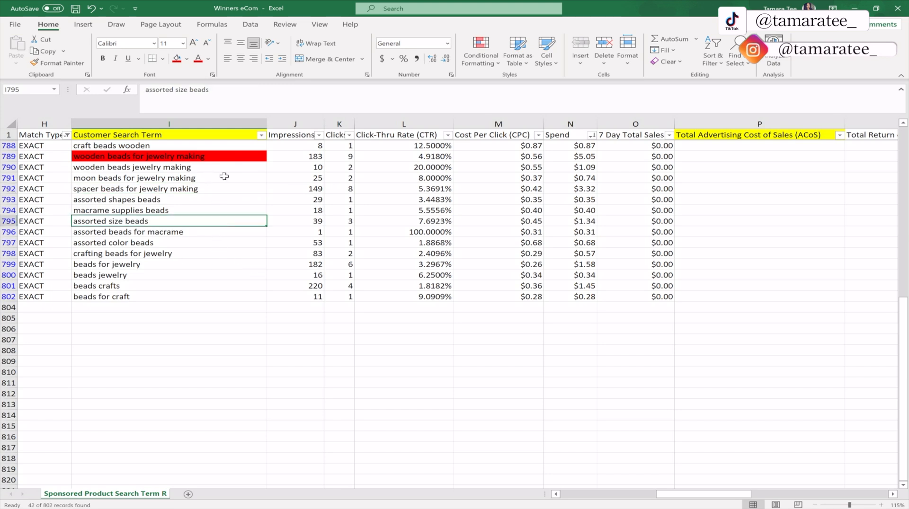
left_click_drag(231, 150, 224, 296)
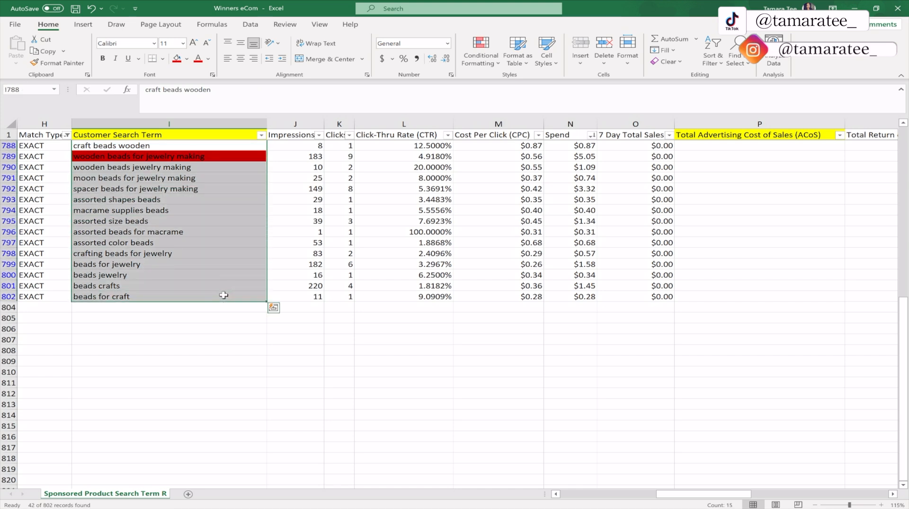
left_click(231, 266)
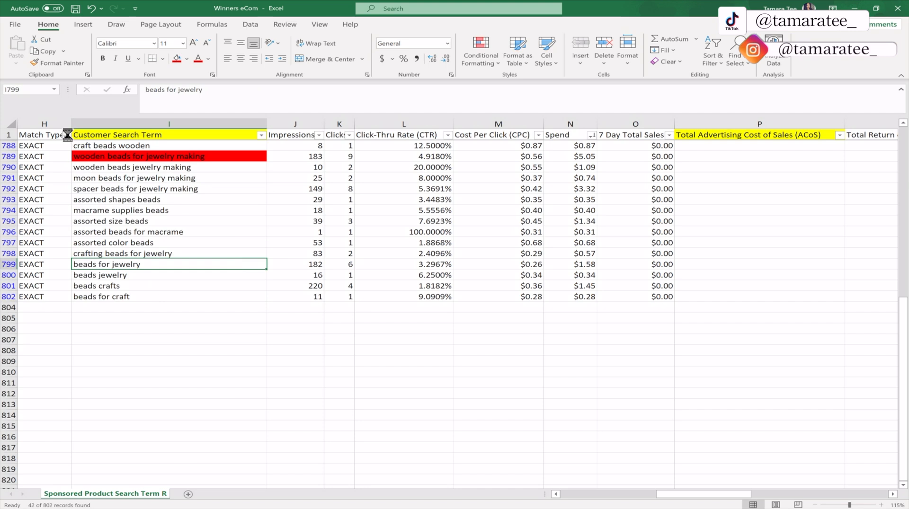
Recheck the Match Type filter options and highlight the match types from "craft beads wooden" through "beads for craft"
left_click(66, 135)
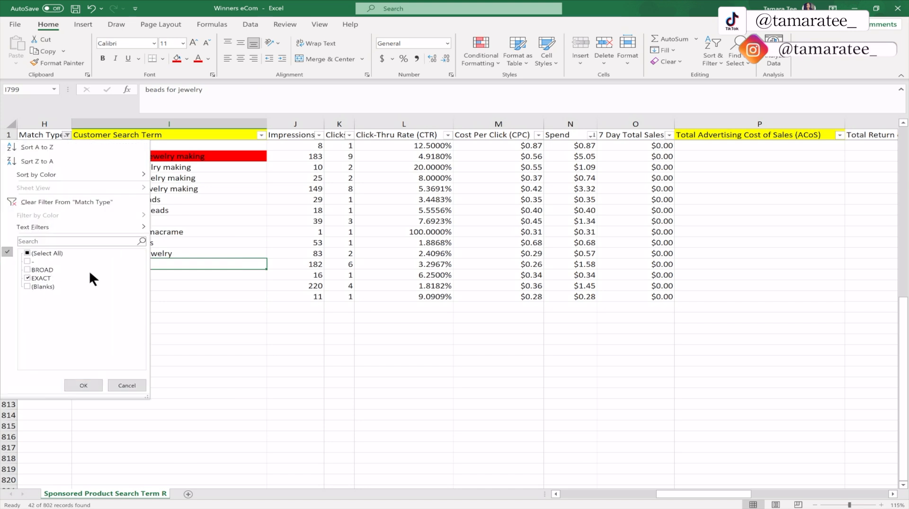
left_click(134, 385)
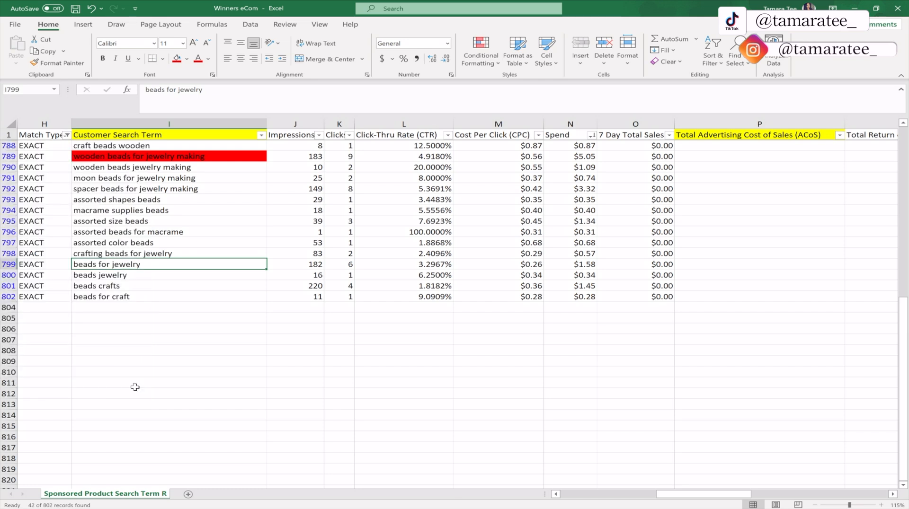
left_click(216, 253)
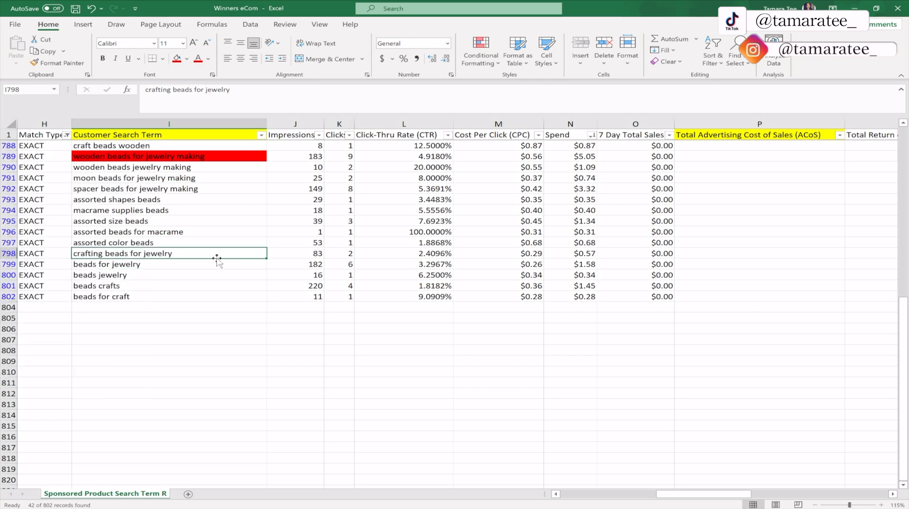
left_click_drag(66, 144, 67, 297)
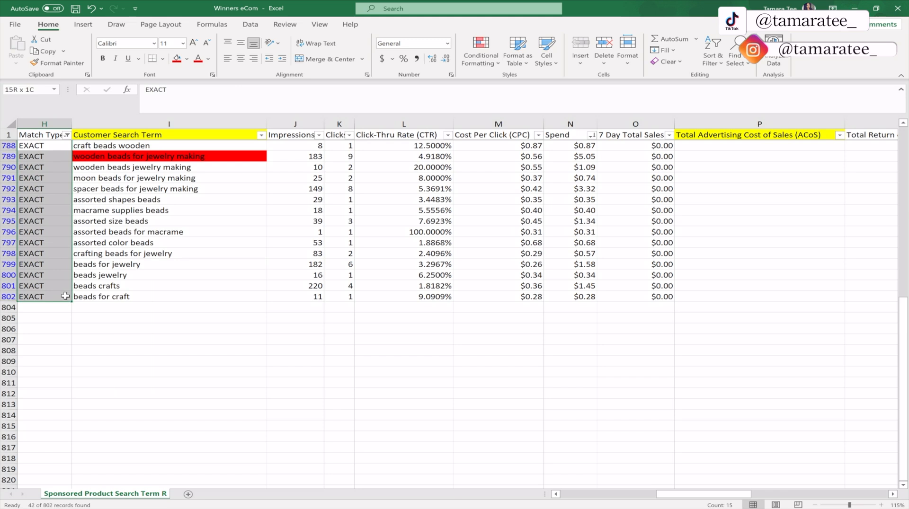
Review the exact-match search terms from "craft beads wooden" down to "beads jewelry"
left_click(190, 199)
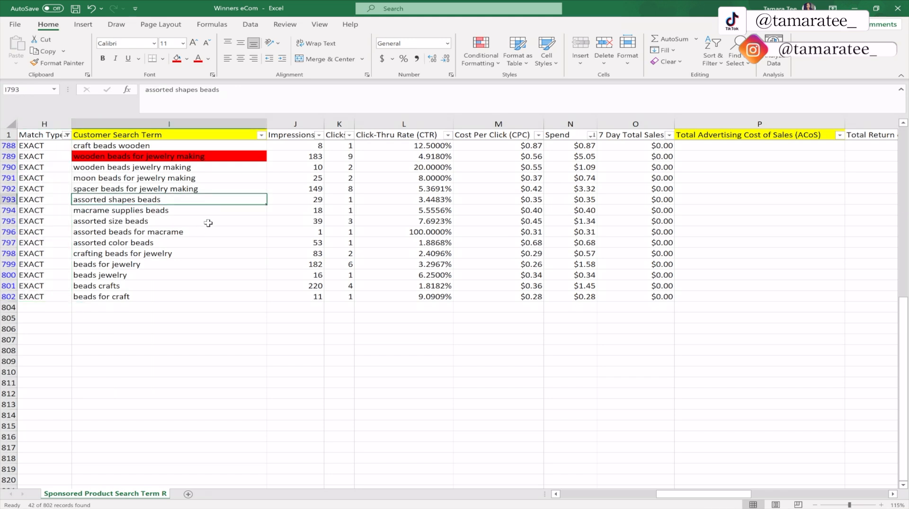
left_click_drag(195, 148, 205, 230)
left_click(205, 224)
left_click(166, 276)
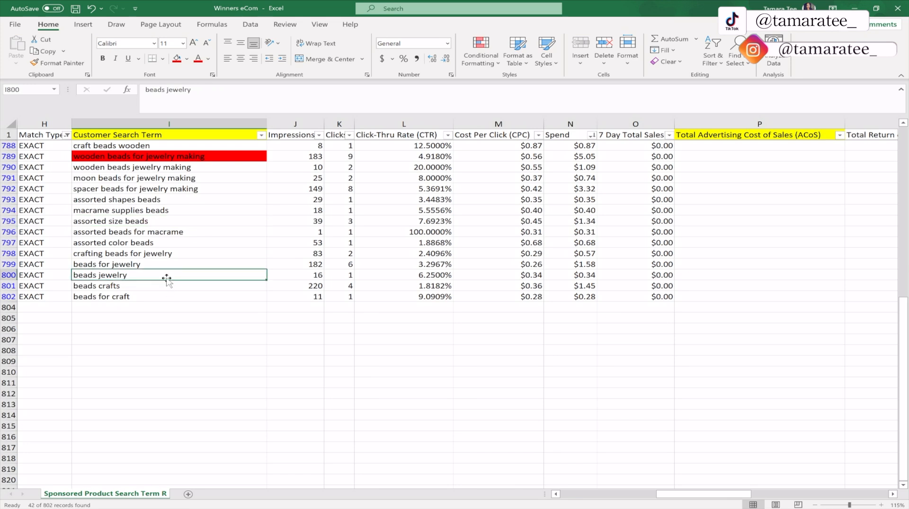
Highlight the full wording of "beads jewelry" and of "craft beads wooden" to compare the two terms
left_click_drag(236, 90, 137, 89)
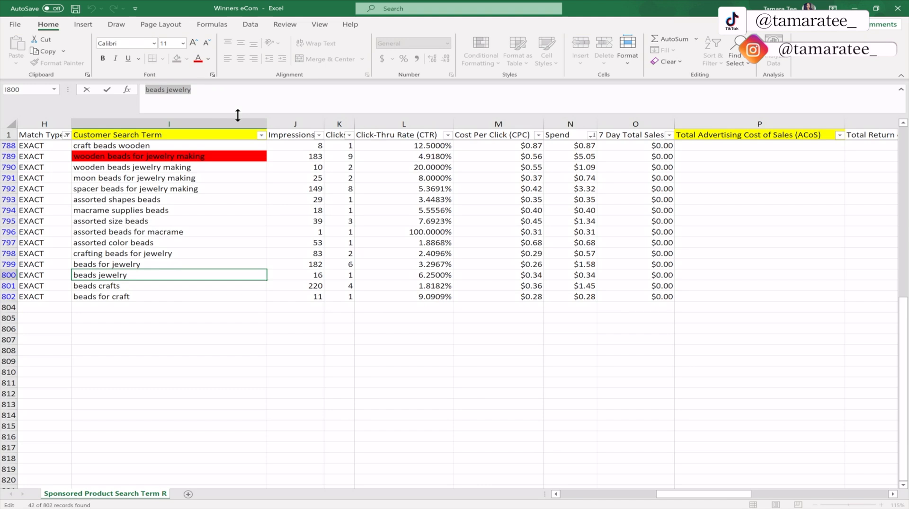
left_click(193, 146)
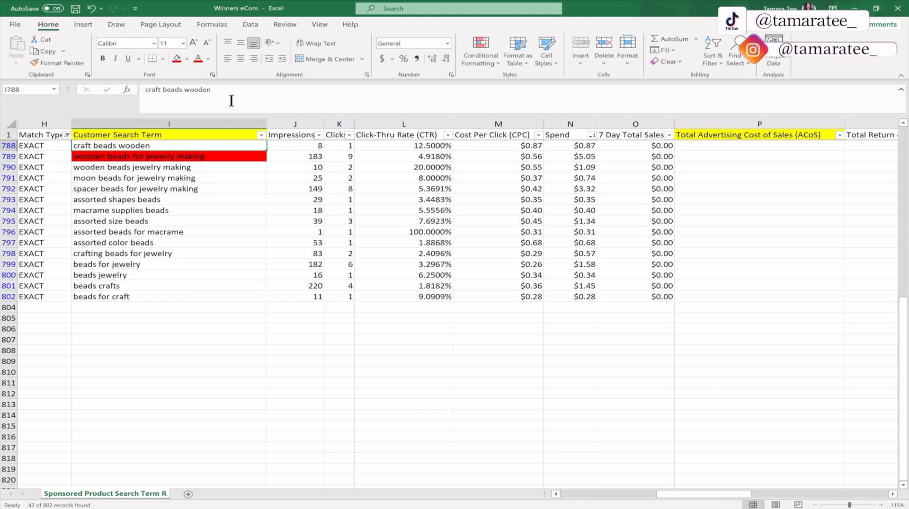
left_click_drag(230, 99, 146, 103)
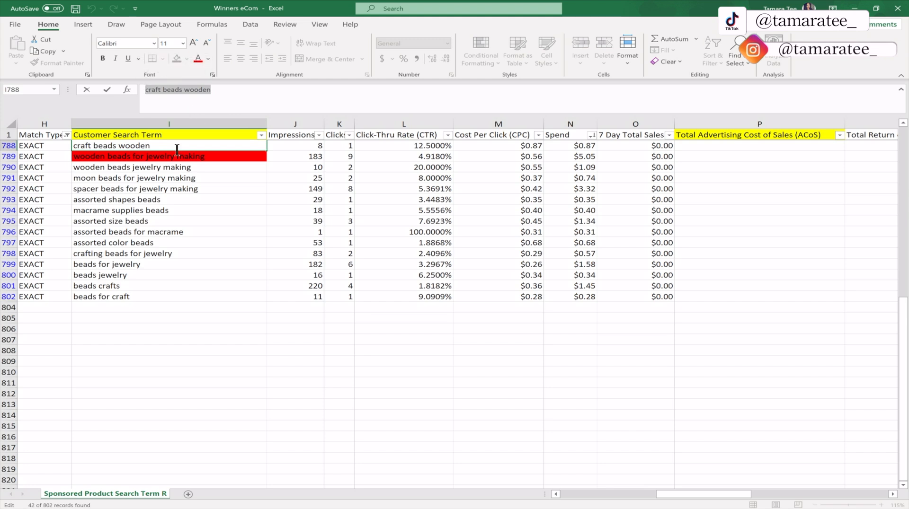
Check the match type of the search term "beads jewelry" and return to the term itself
left_click(131, 274)
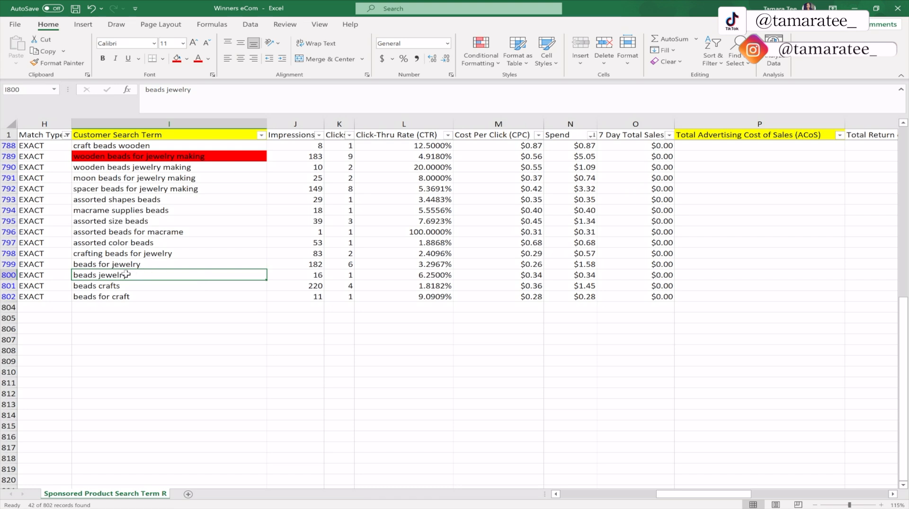
left_click(40, 277)
left_click(156, 274)
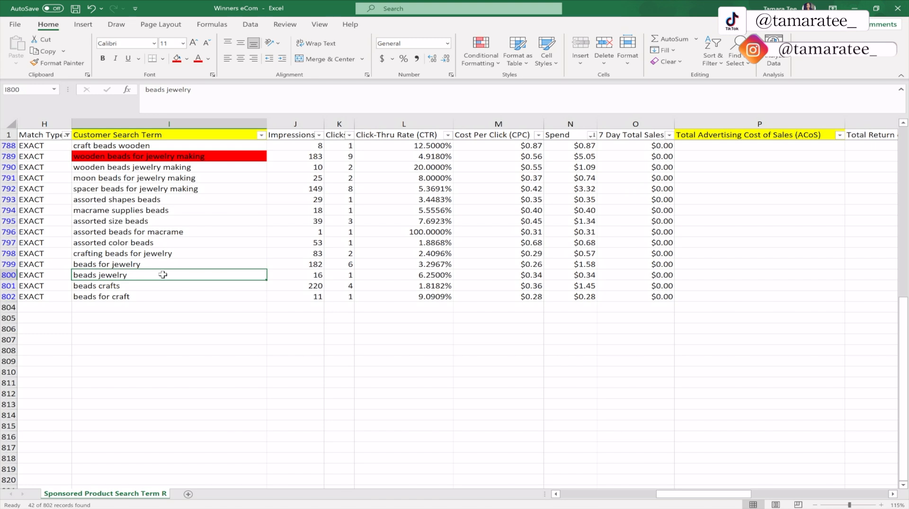